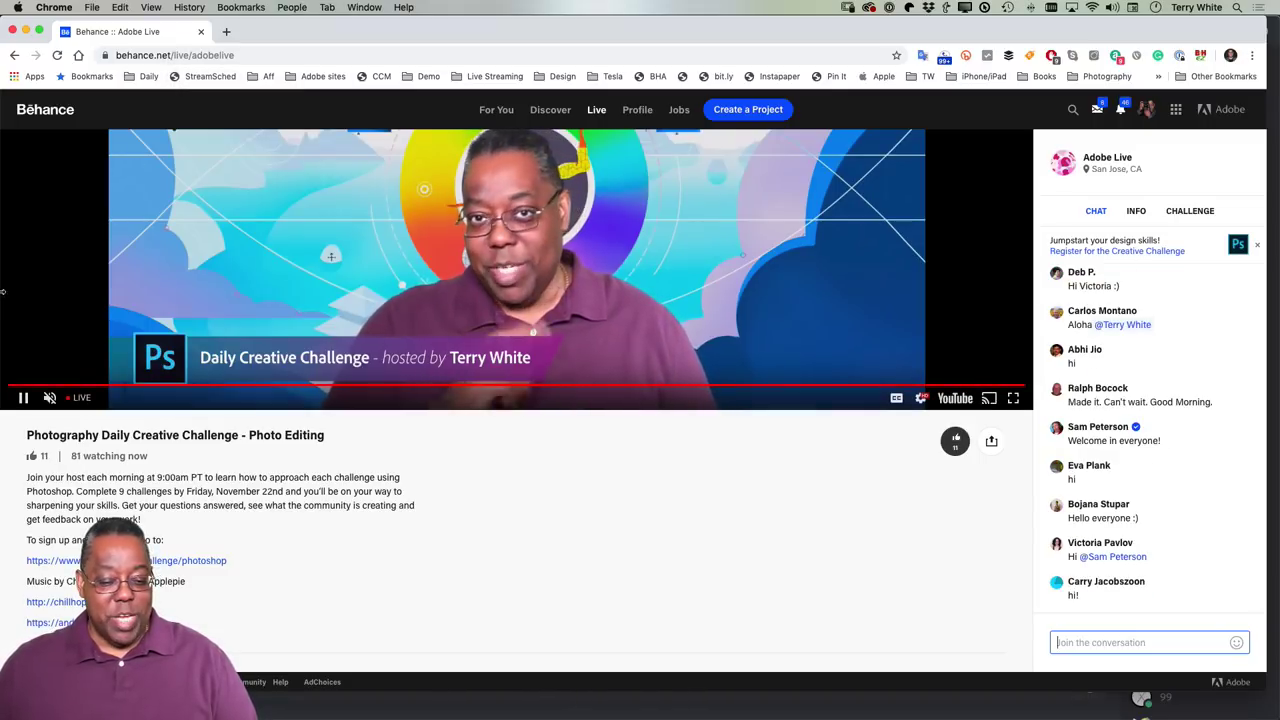
# - Open the Photoshop Daily Creative Challenge link from the live stream description and review how it works and the challenge schedule
pyautogui.click(55, 561)
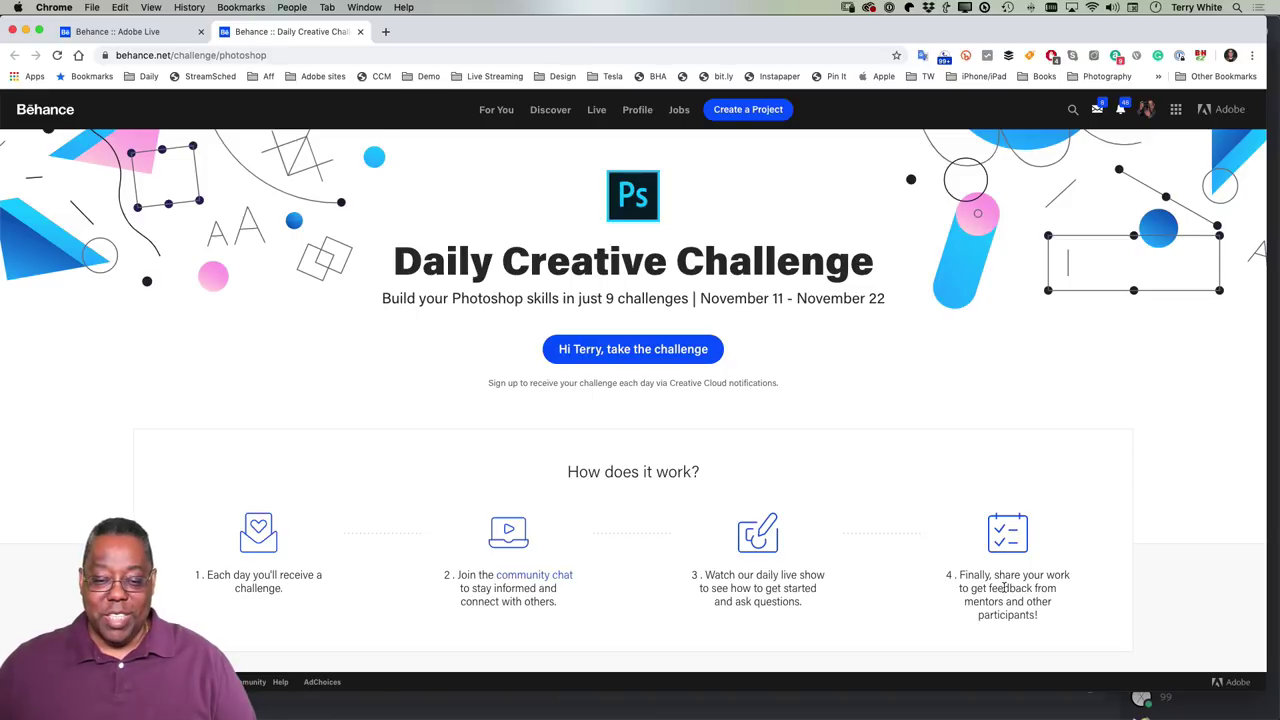
pyautogui.scroll(-5, 1005, 590)
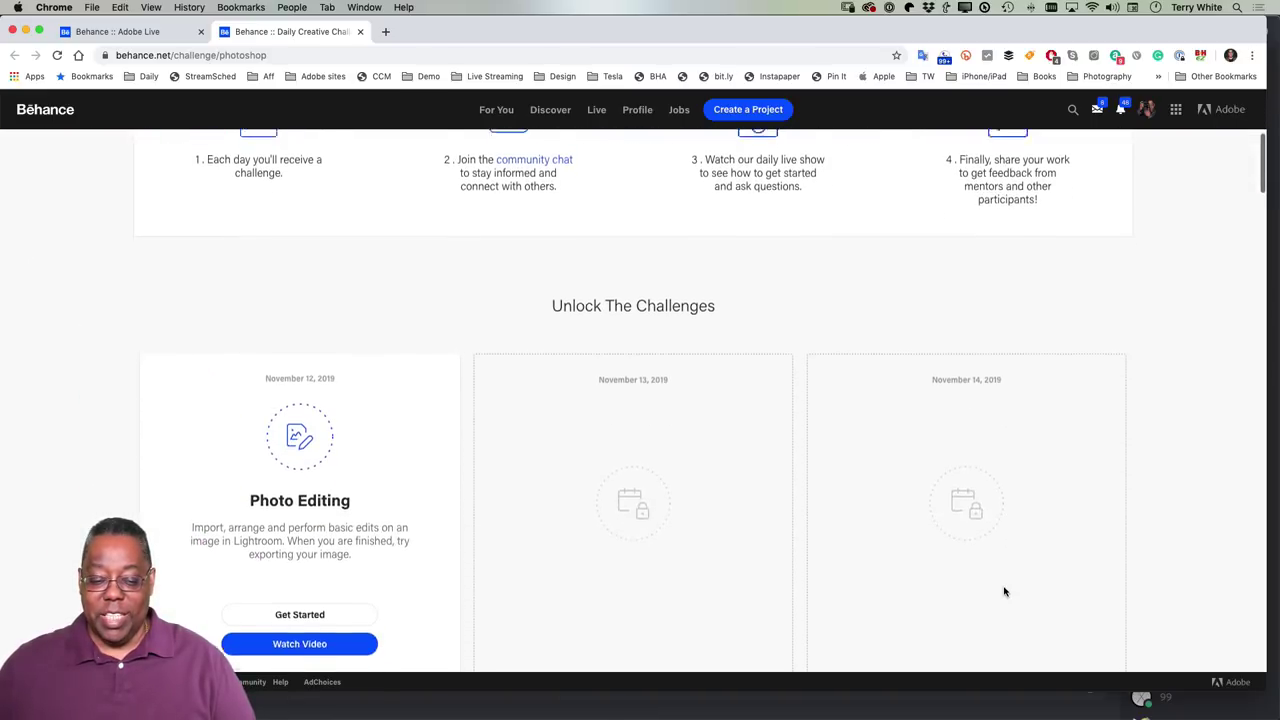
pyautogui.scroll(-2, 410, 585)
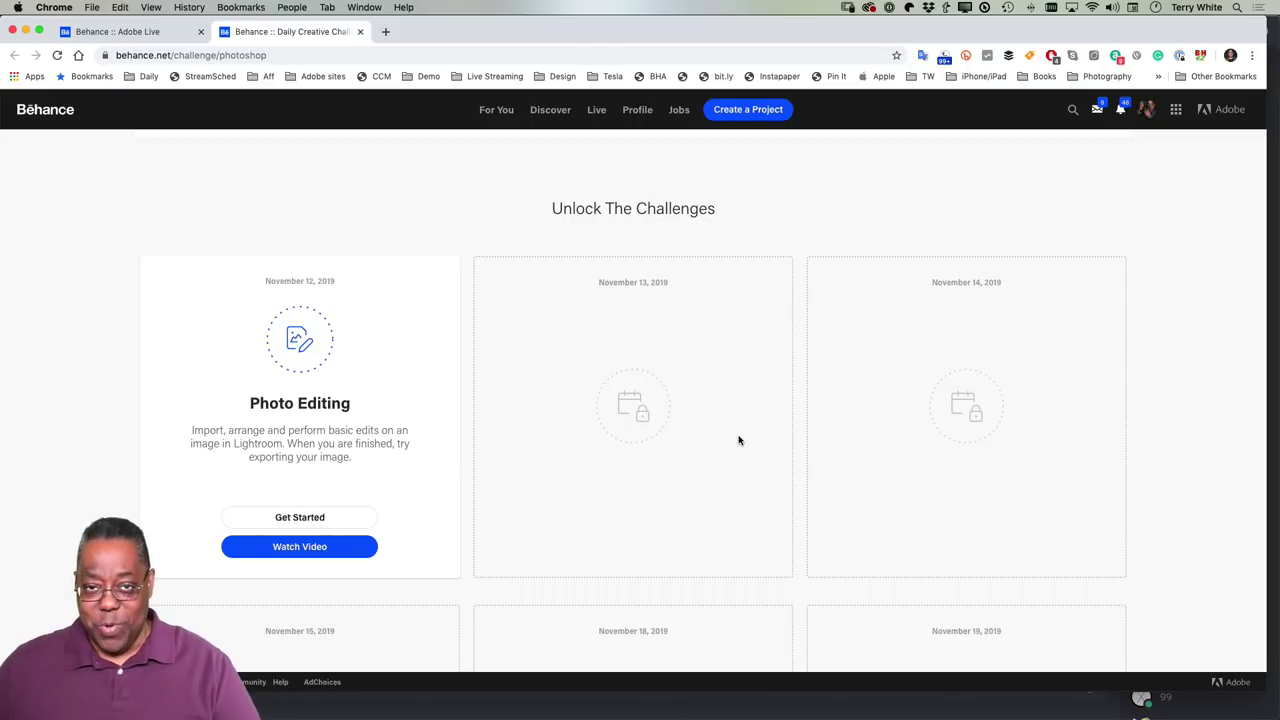
pyautogui.scroll(5, 739, 440)
pyautogui.scroll(7, 739, 440)
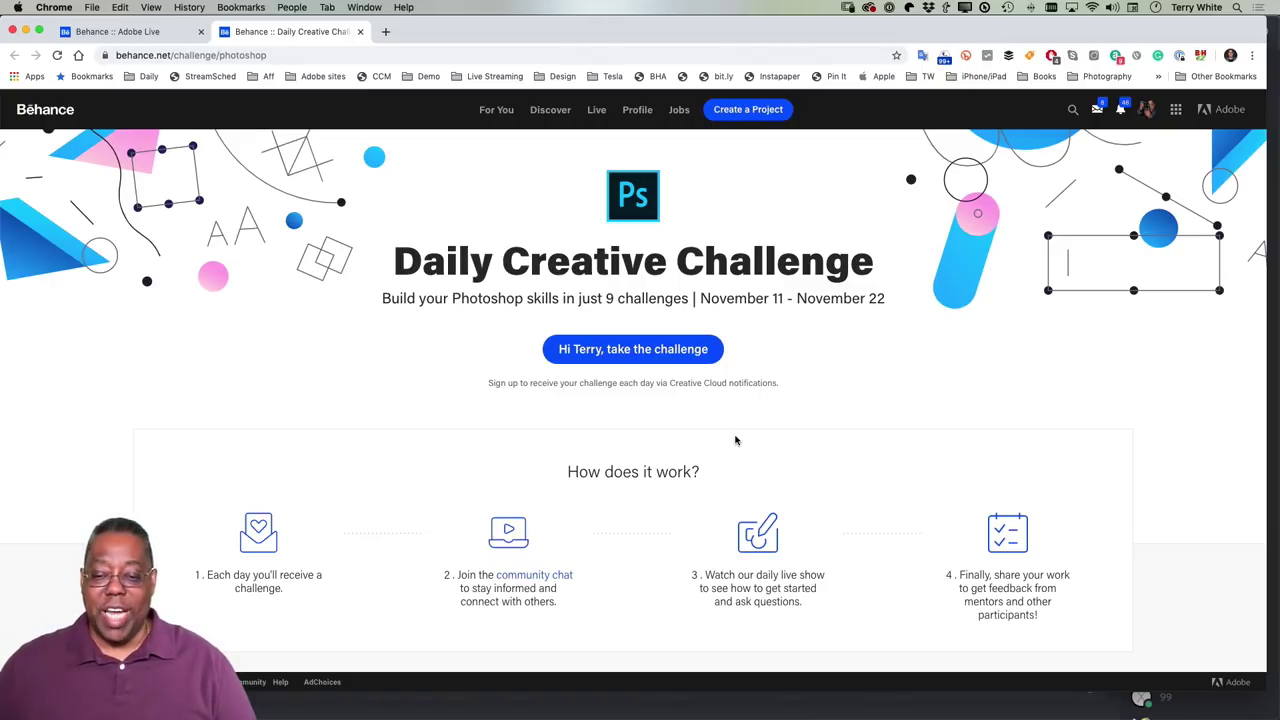
pyautogui.scroll(-10, 735, 440)
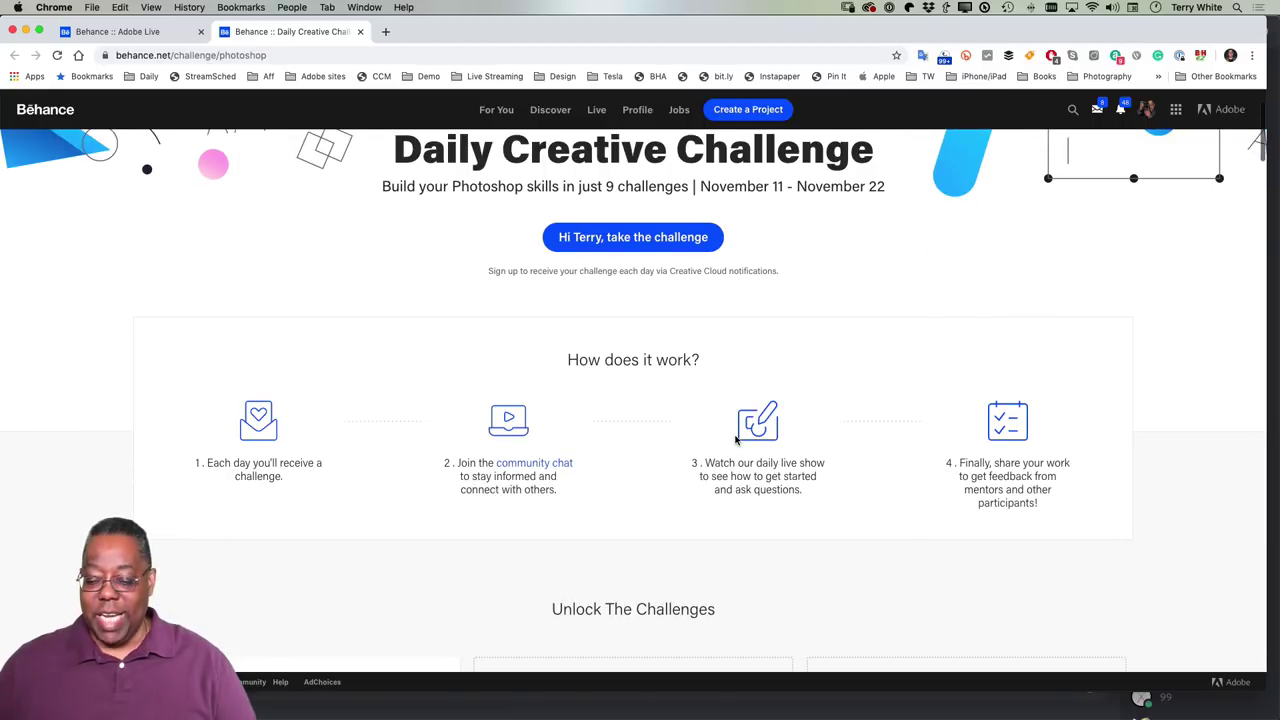
pyautogui.scroll(-5, 735, 440)
pyautogui.scroll(5, 735, 440)
pyautogui.scroll(4, 735, 440)
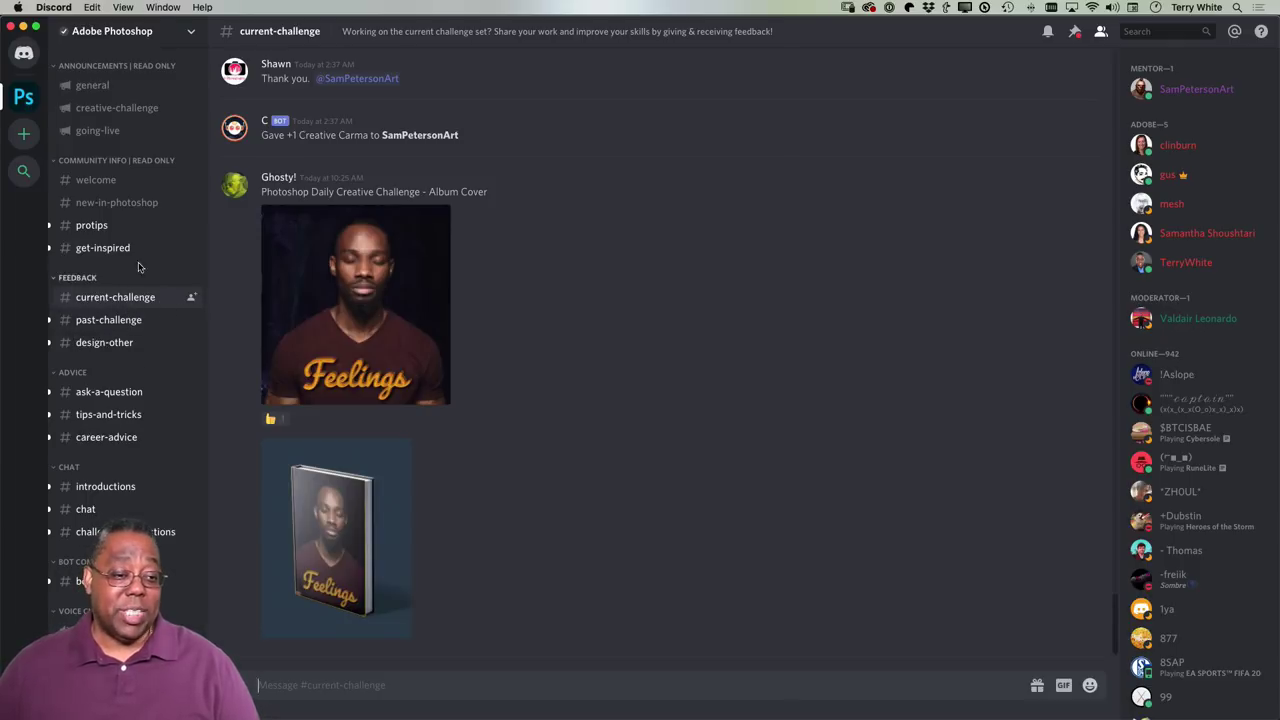
# - In Discord's Adobe Photoshop server, view the creative-challenge announcement and browse the work shared in the current-challenge channel
pyautogui.click(117, 108)
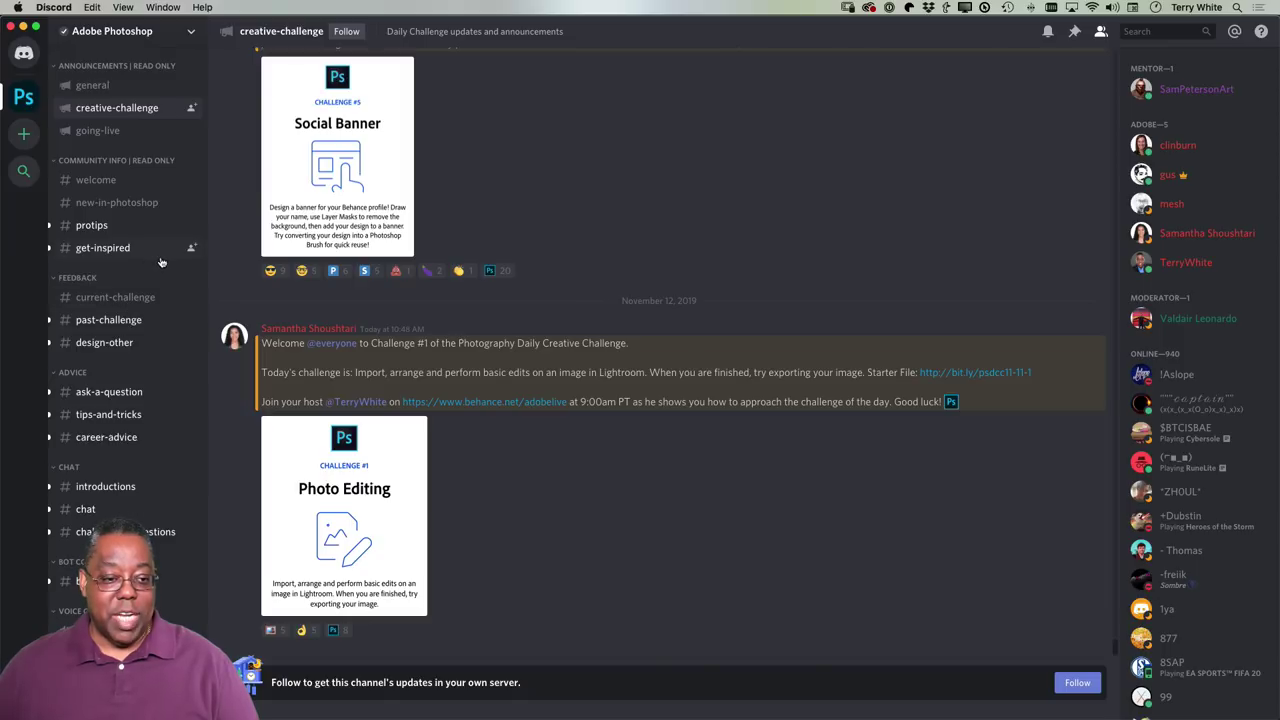
pyautogui.click(98, 299)
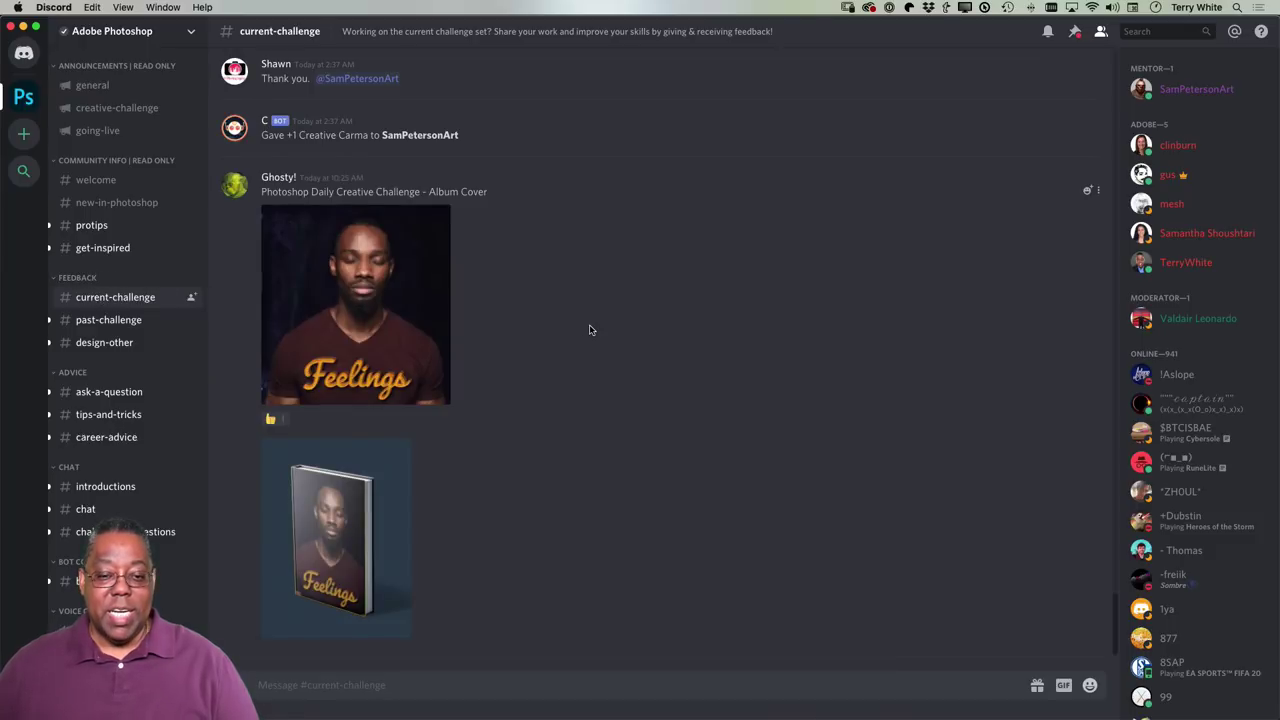
pyautogui.scroll(10, 590, 330)
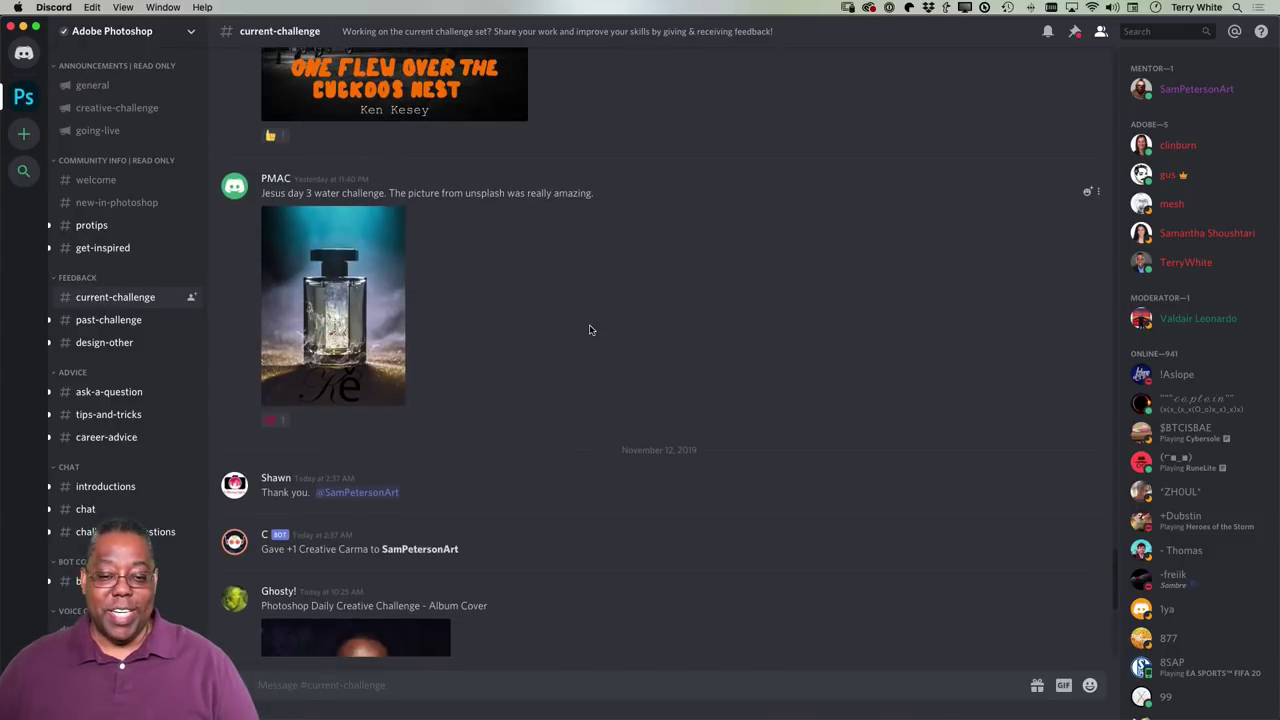
pyautogui.scroll(2, 590, 330)
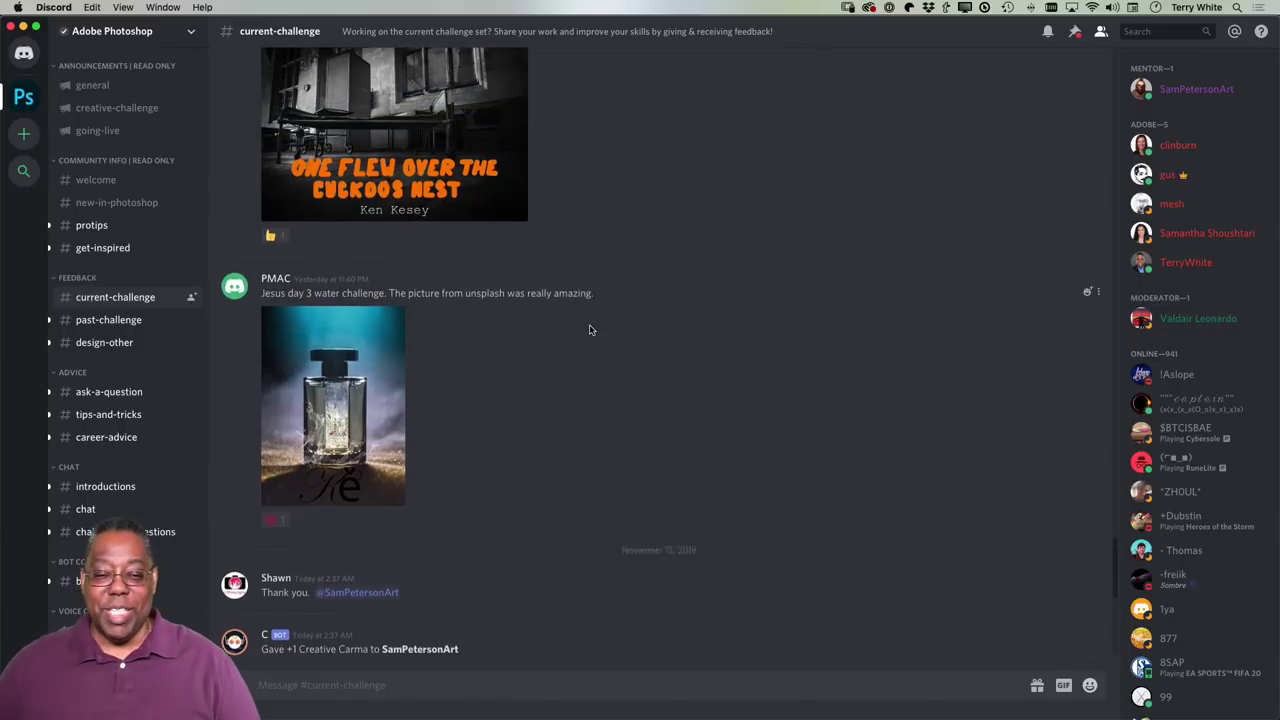
pyautogui.scroll(20, 590, 330)
pyautogui.scroll(5, 590, 330)
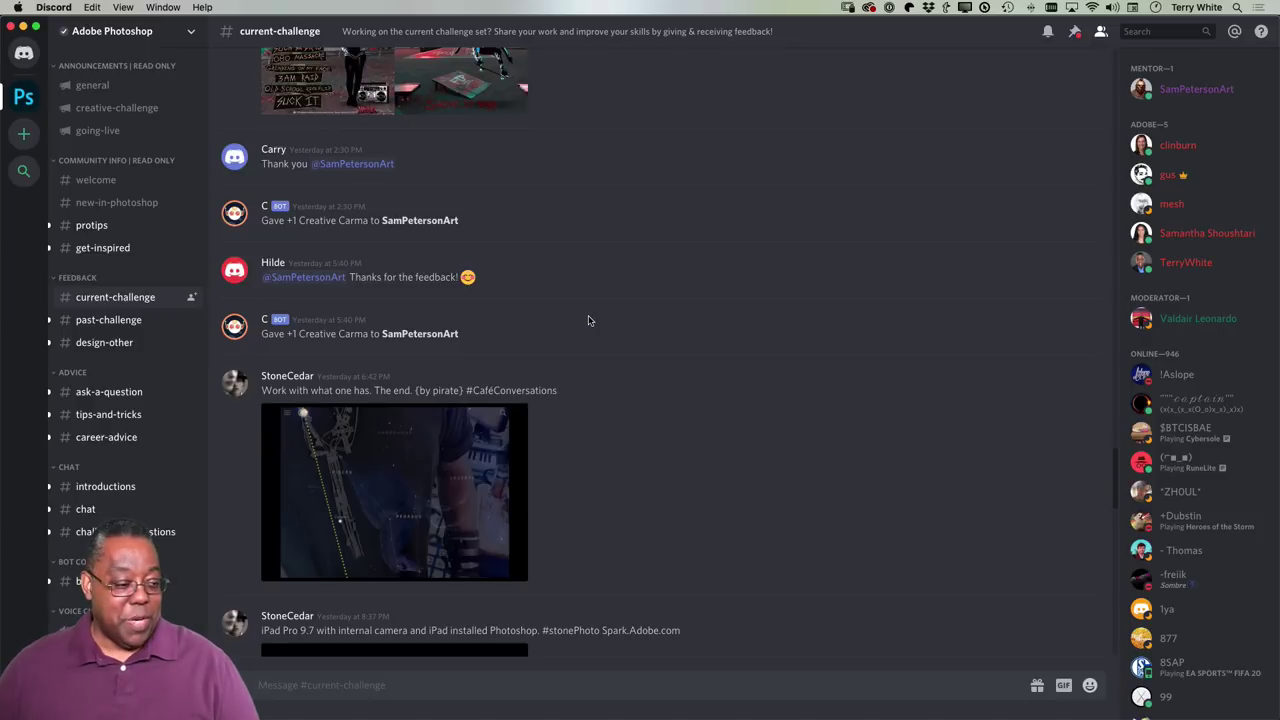
pyautogui.scroll(-5, 588, 320)
pyautogui.scroll(-7, 588, 320)
pyautogui.scroll(-1, 588, 320)
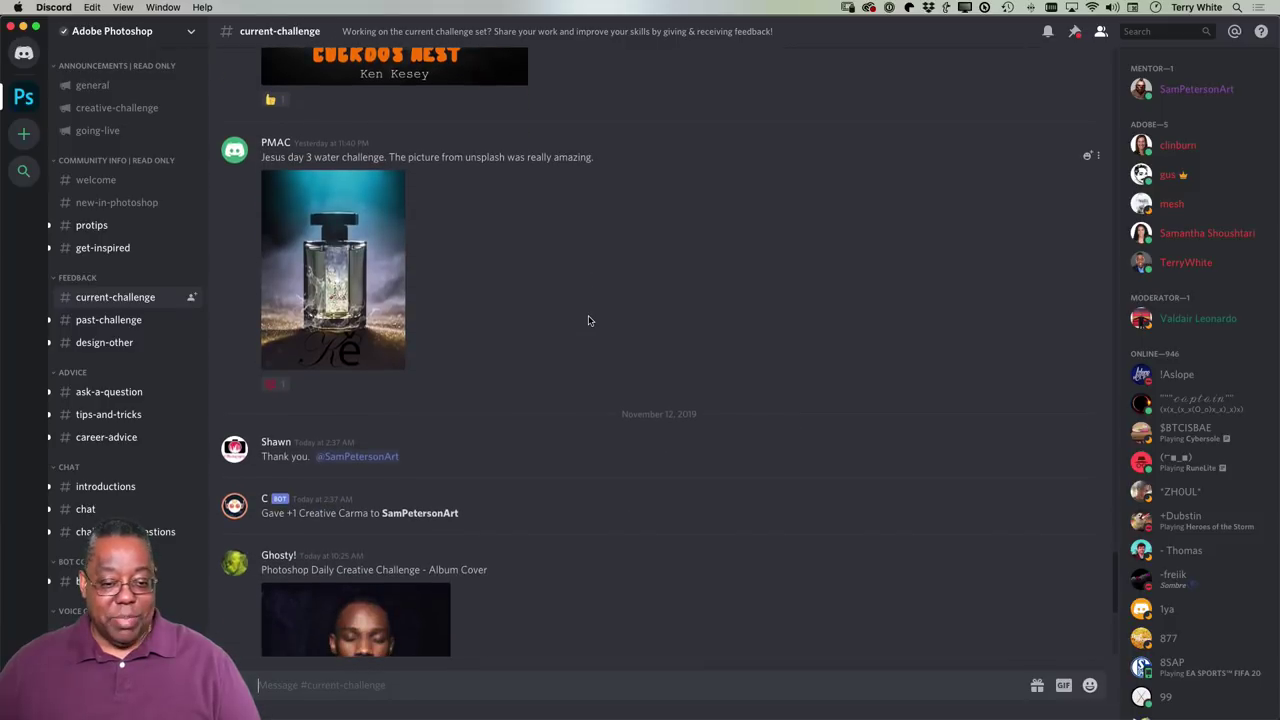
# - Minimize the Discord, Chrome, Lightroom and Lightroom Classic windows to reveal the photo folders on the desktop
pyautogui.click(23, 27)
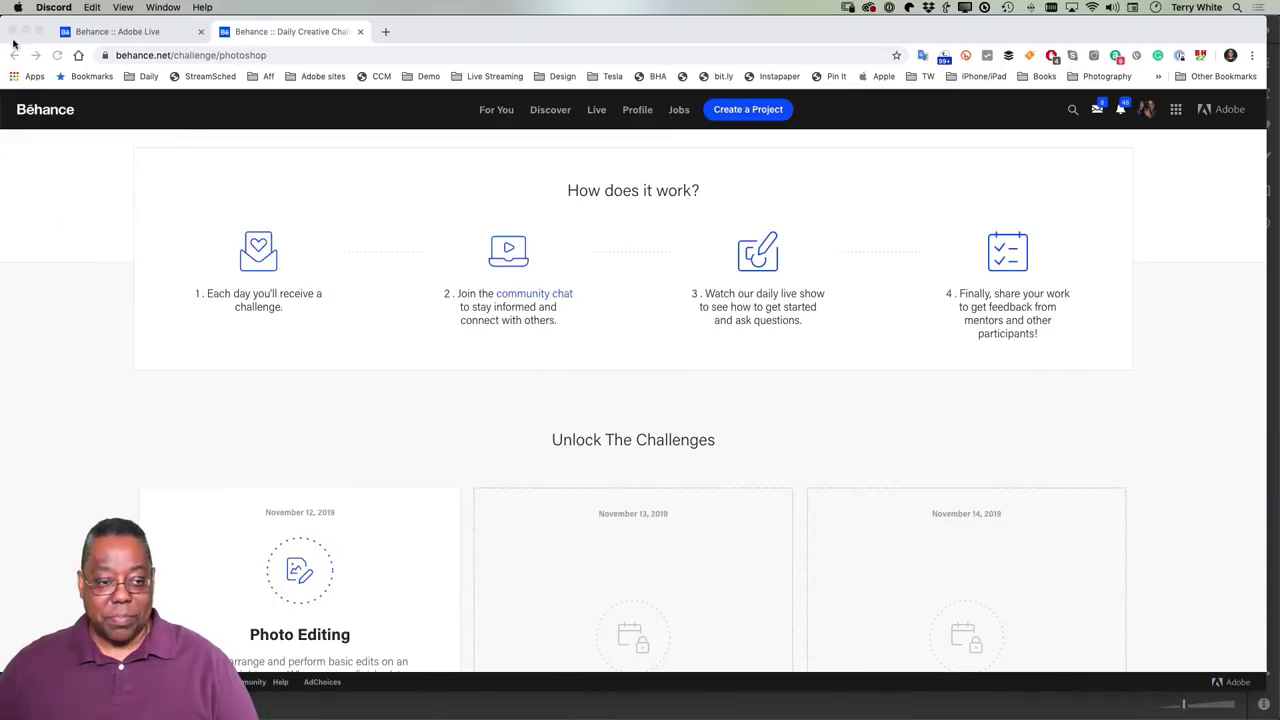
pyautogui.click(26, 31)
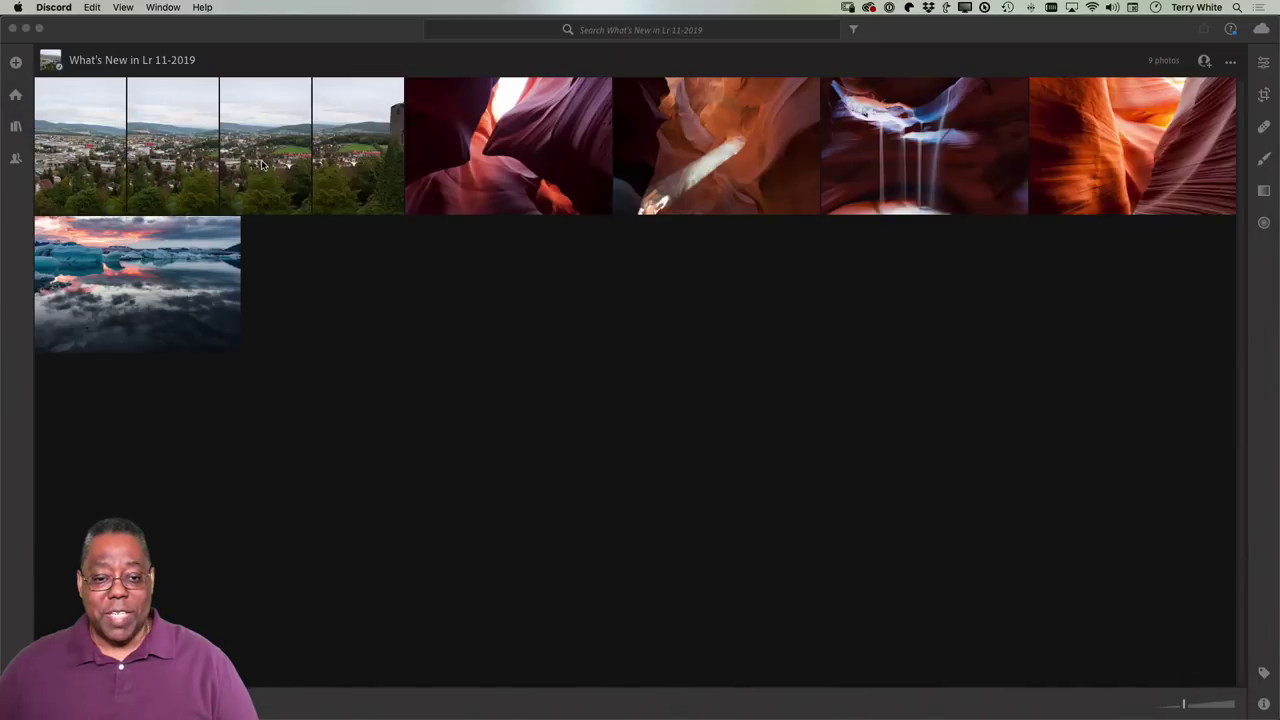
pyautogui.click(405, 293)
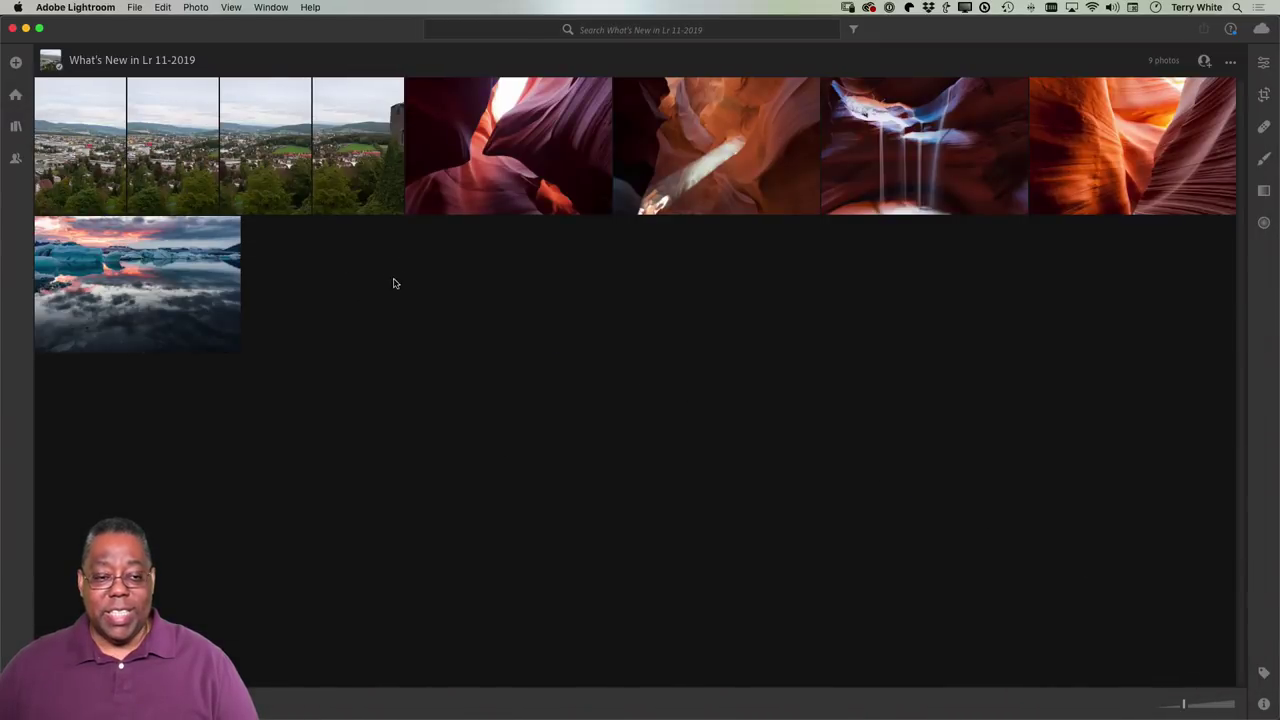
pyautogui.click(26, 29)
pyautogui.click(26, 29)
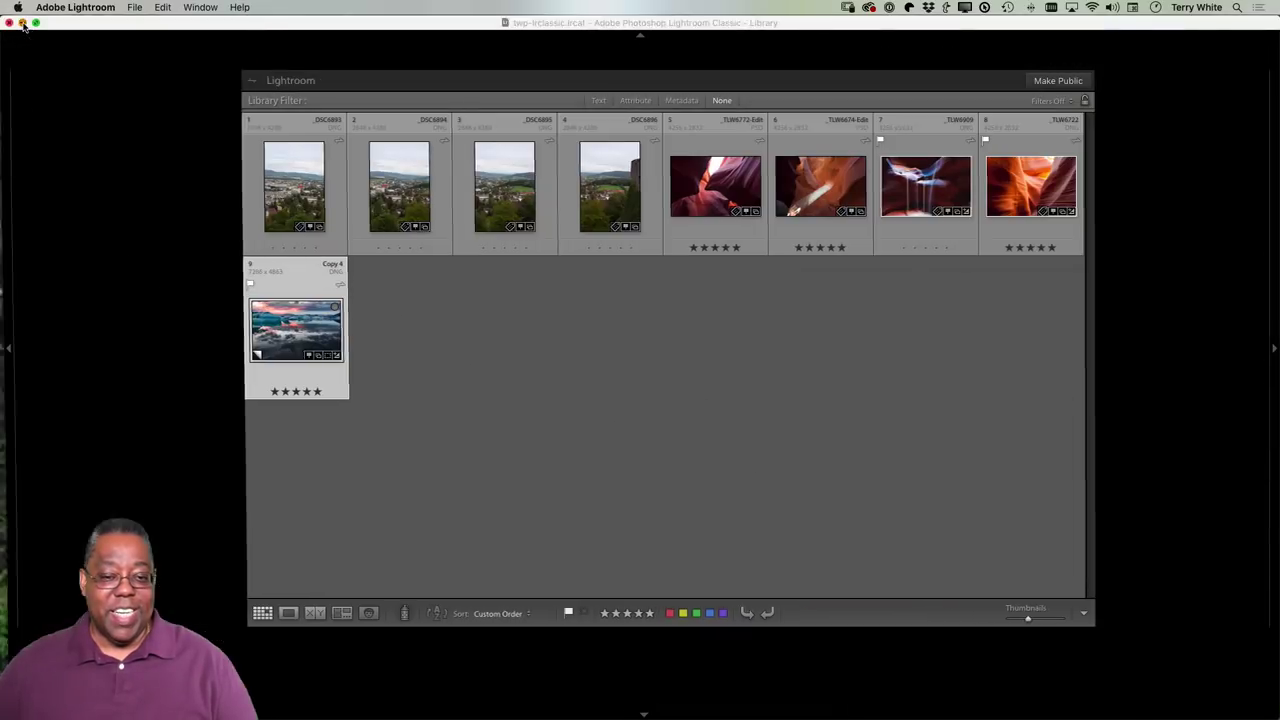
pyautogui.moveTo(1210, 283)
pyautogui.mouseDown()
pyautogui.moveTo(1099, 297)
pyautogui.moveTo(1201, 280)
pyautogui.mouseUp()
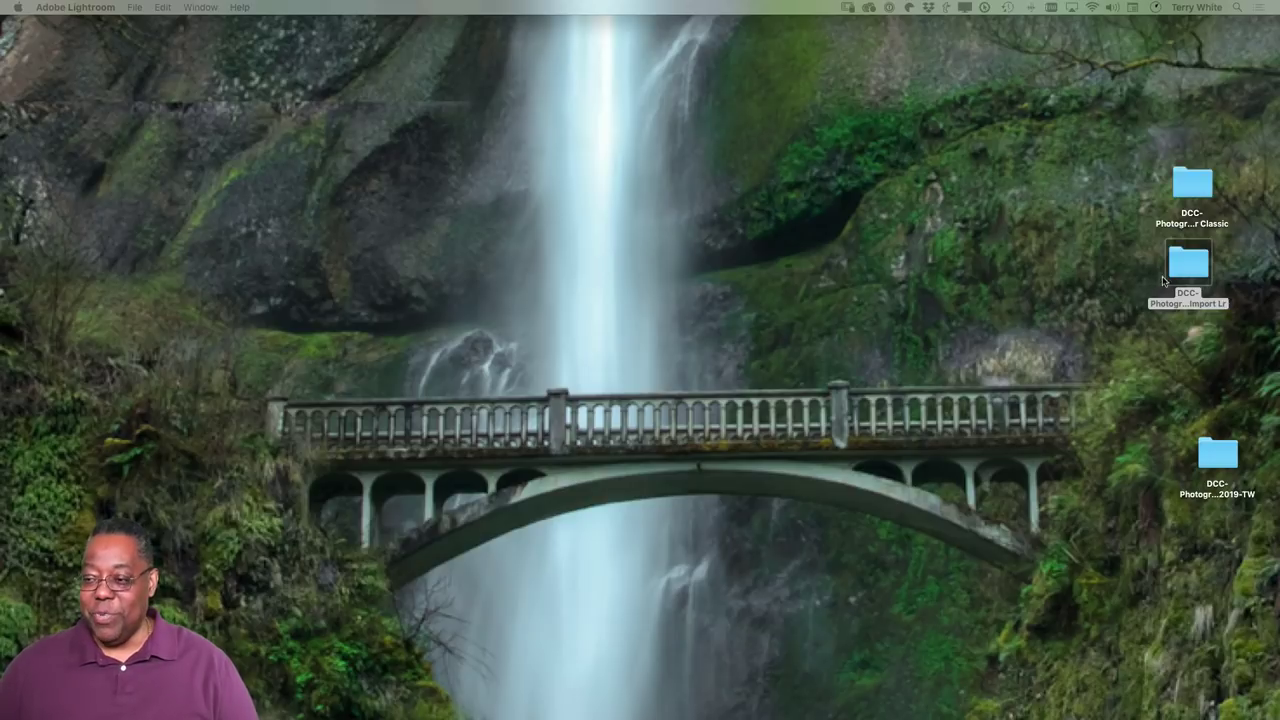
# - Open the DCC-Photography-Day01-Lr Classic folder on the desktop and preview its ATLairport photos one after another
pyautogui.click(1190, 205)
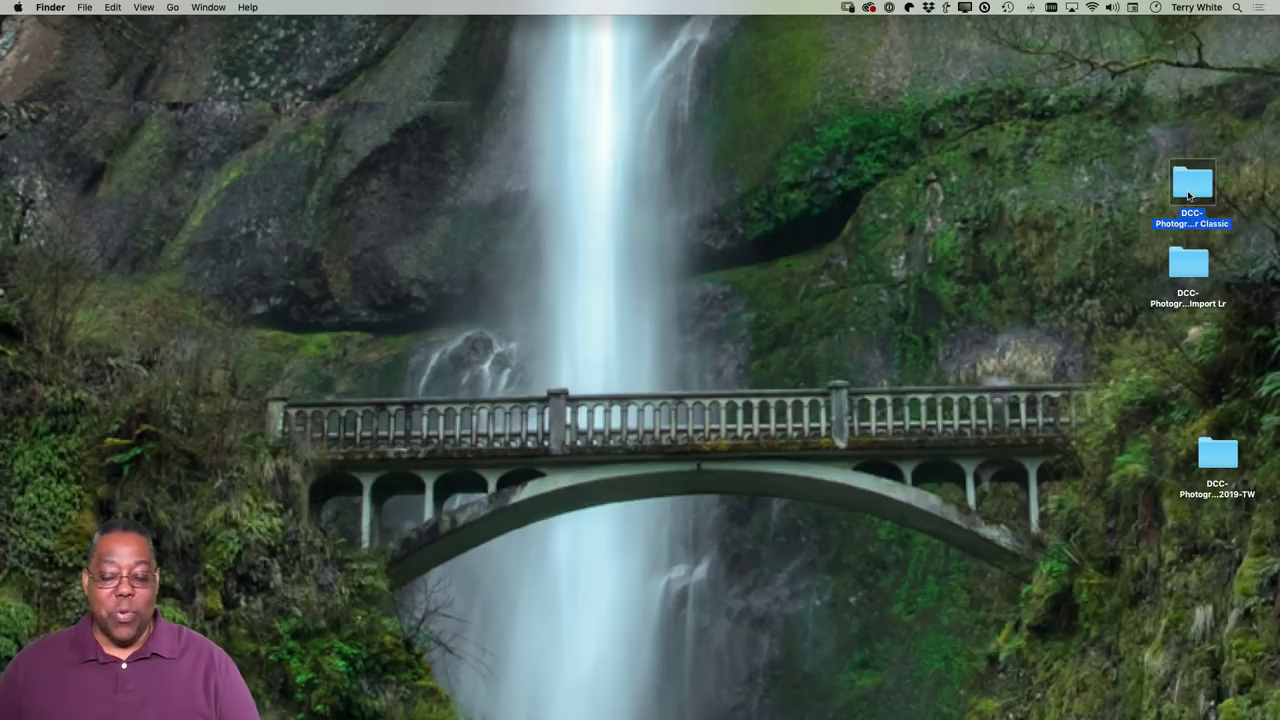
pyautogui.doubleClick(1189, 190)
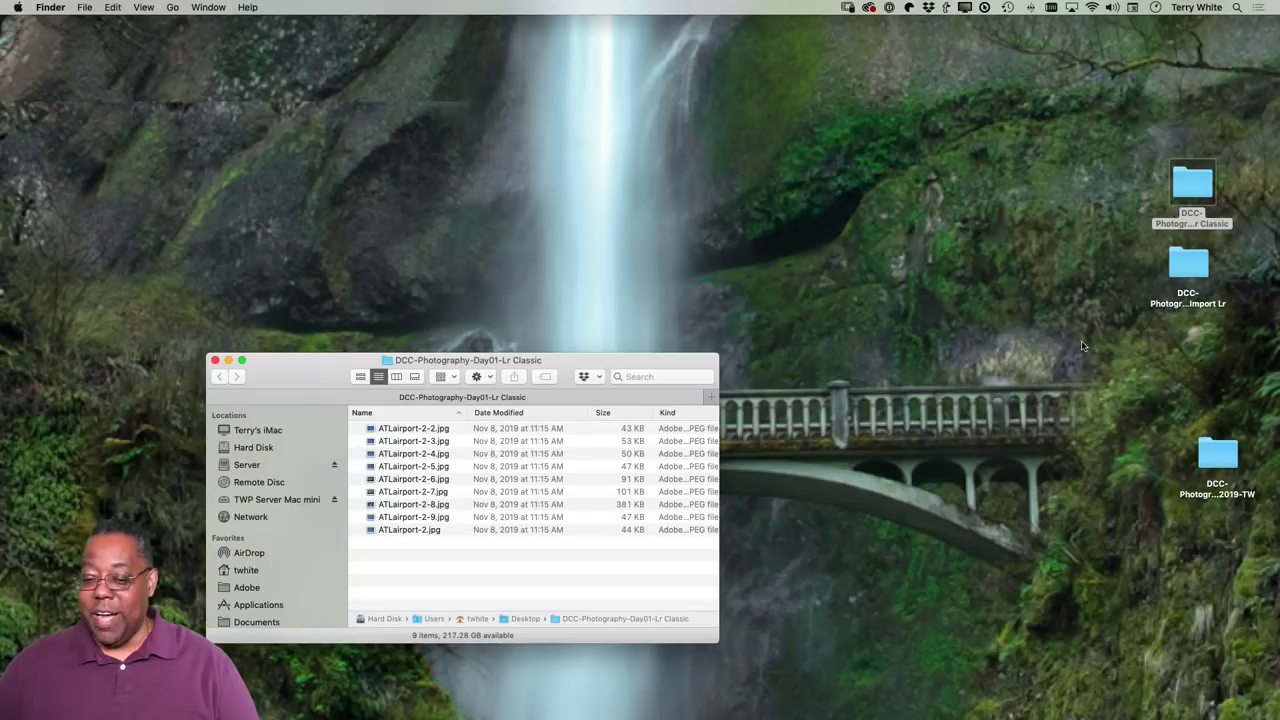
pyautogui.click(418, 533)
pyautogui.press('space')
pyautogui.press('Up')
pyautogui.press('Up')
pyautogui.press('Up')
pyautogui.press('Up')
pyautogui.press('Up')
pyautogui.press('Up')
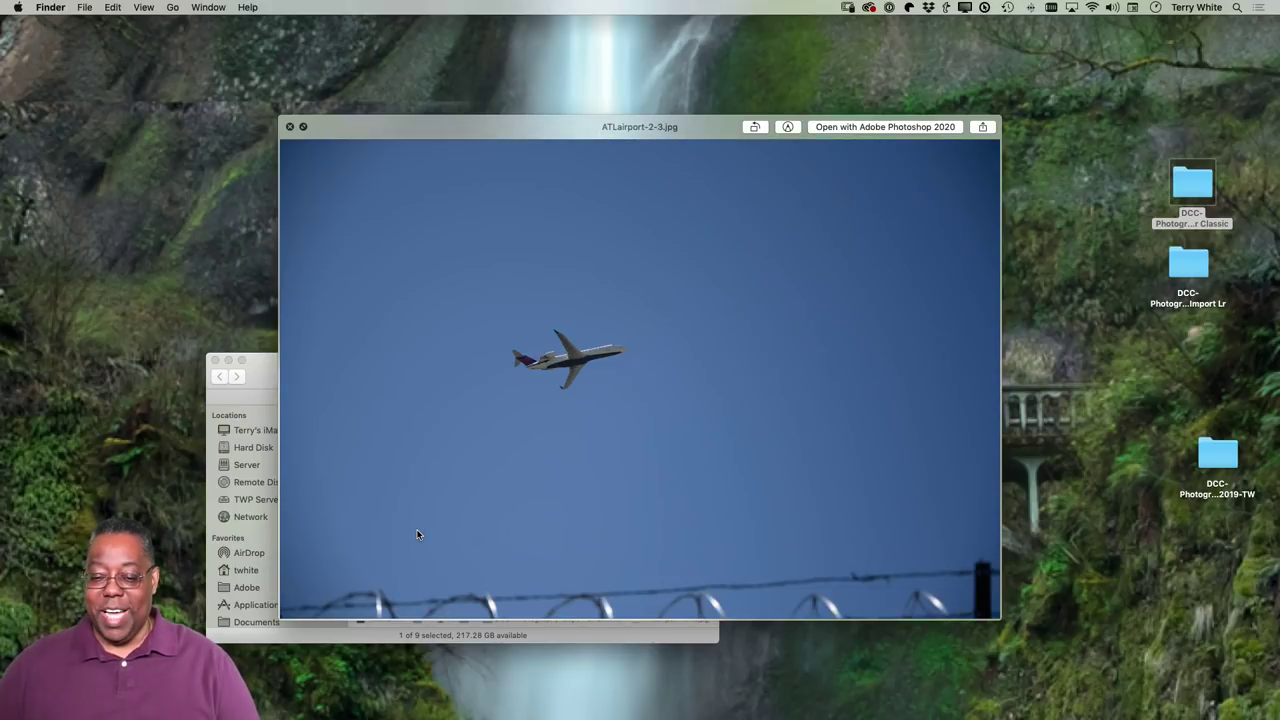
pyautogui.press('Up')
pyautogui.press('Down')
pyautogui.press('Down')
pyautogui.press('Up')
pyautogui.press('Up')
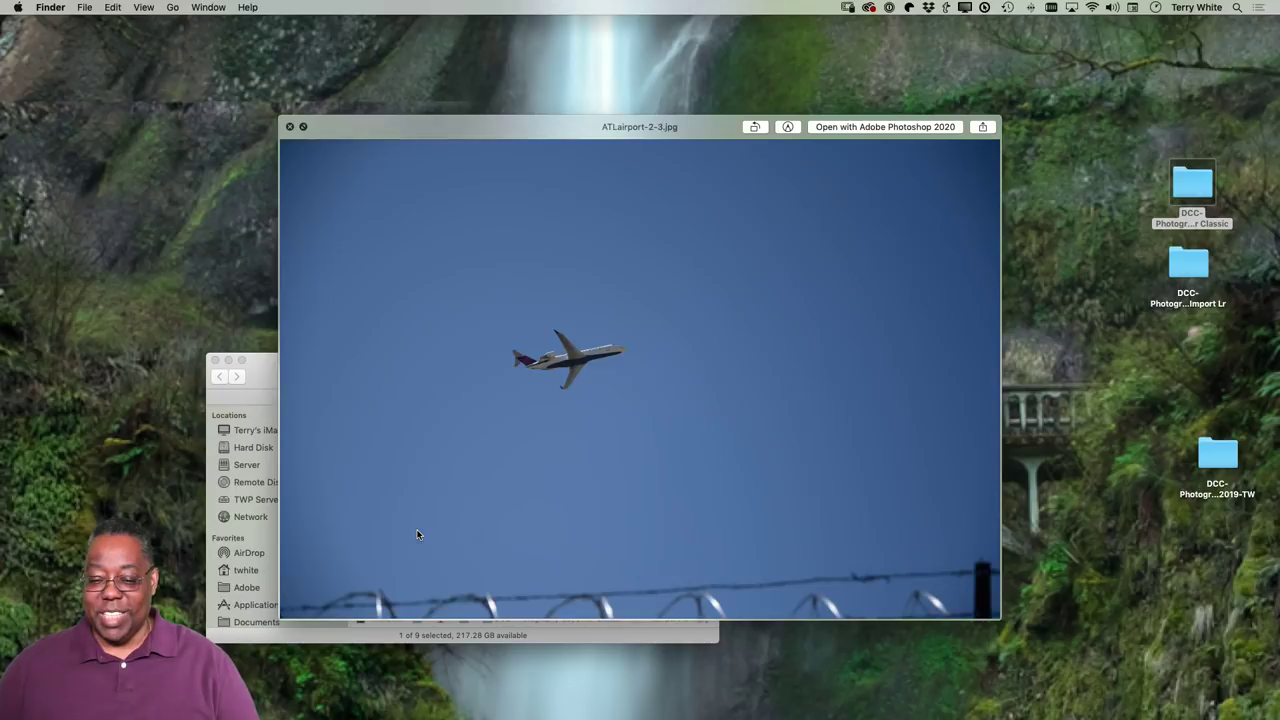
pyautogui.press('Down')
pyautogui.press('Down')
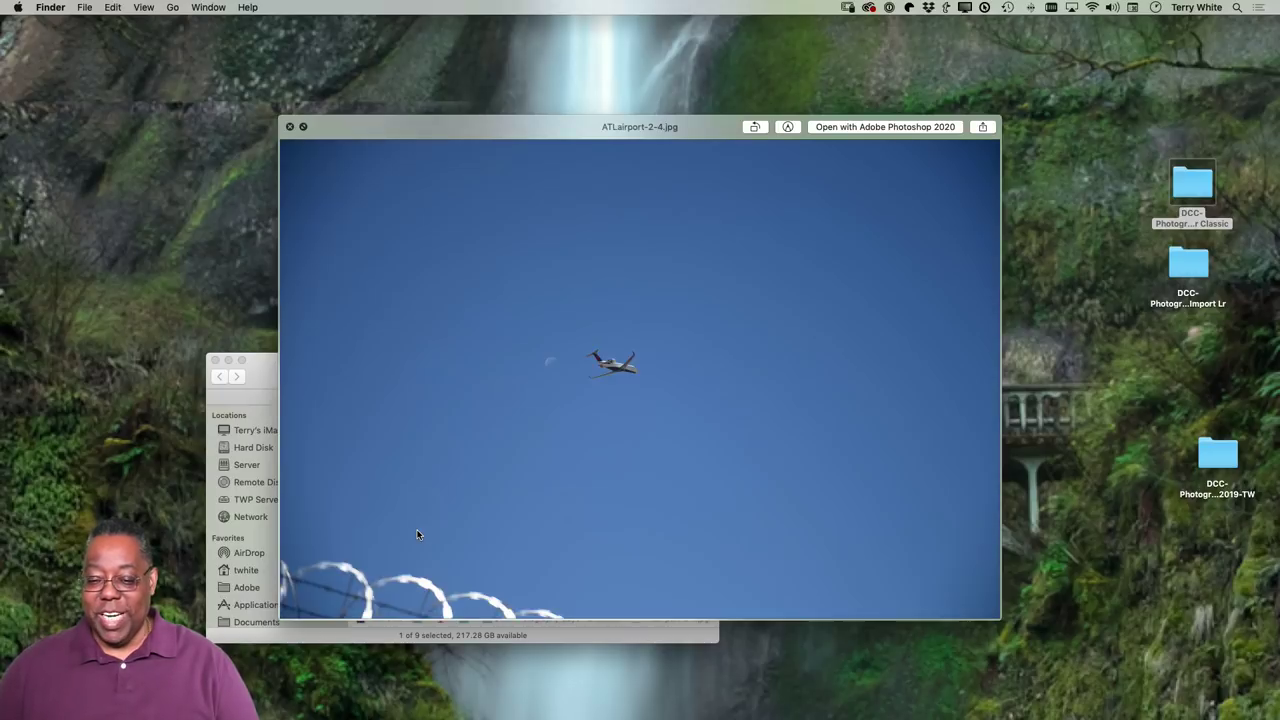
pyautogui.press('space')
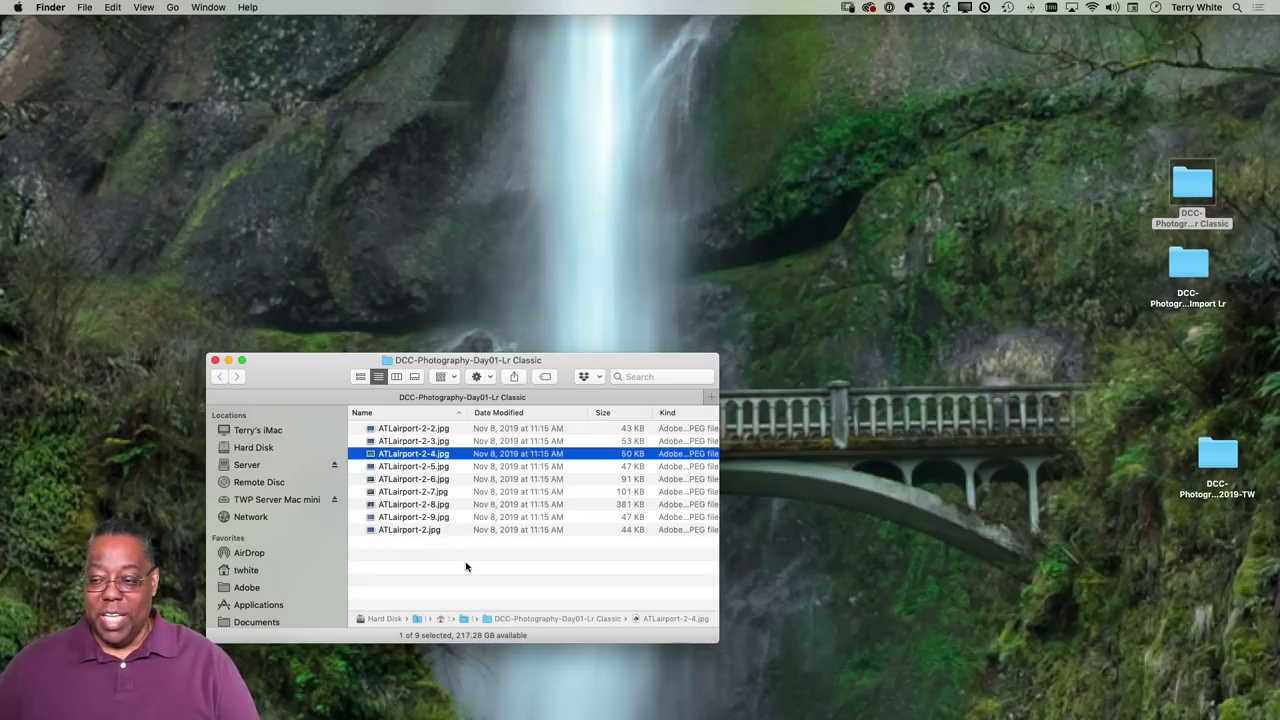
# - Inspect the contents of the DCC-Photography-Day01-Import Lr folder beside the Lr Classic one, and close both folder windows
pyautogui.doubleClick(1195, 262)
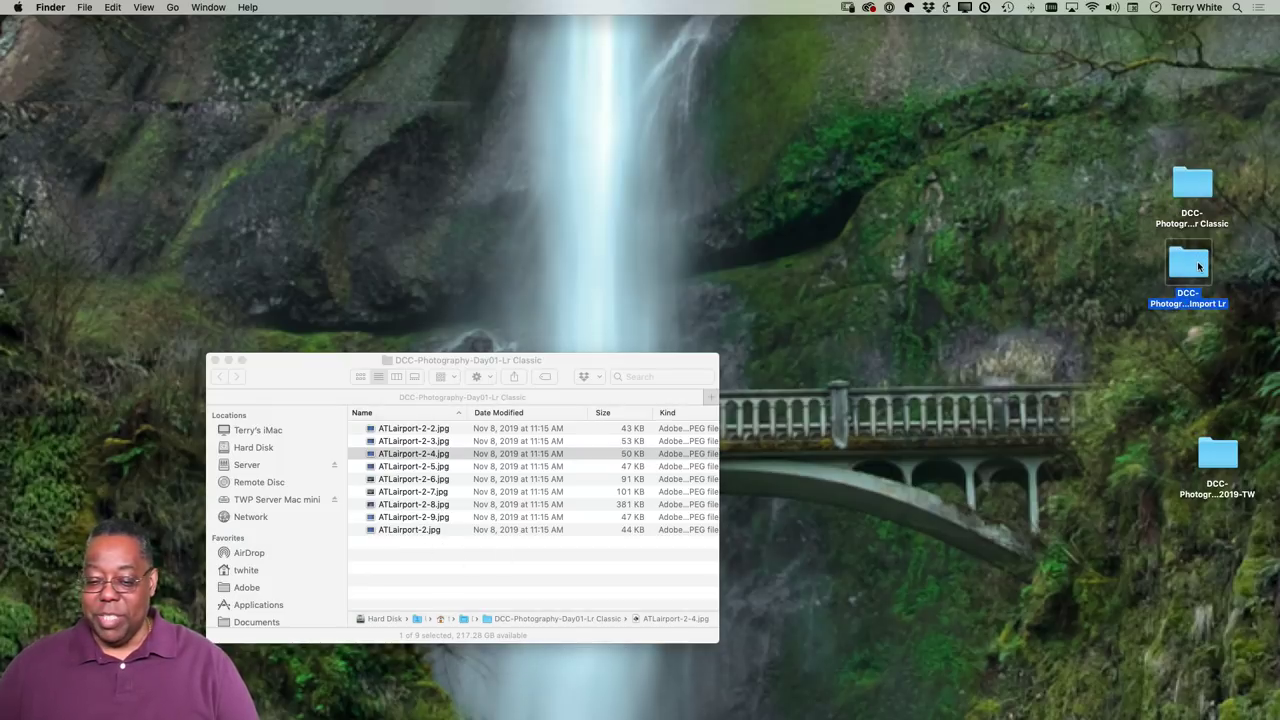
pyautogui.moveTo(620, 376); pyautogui.dragTo(1104, 315)
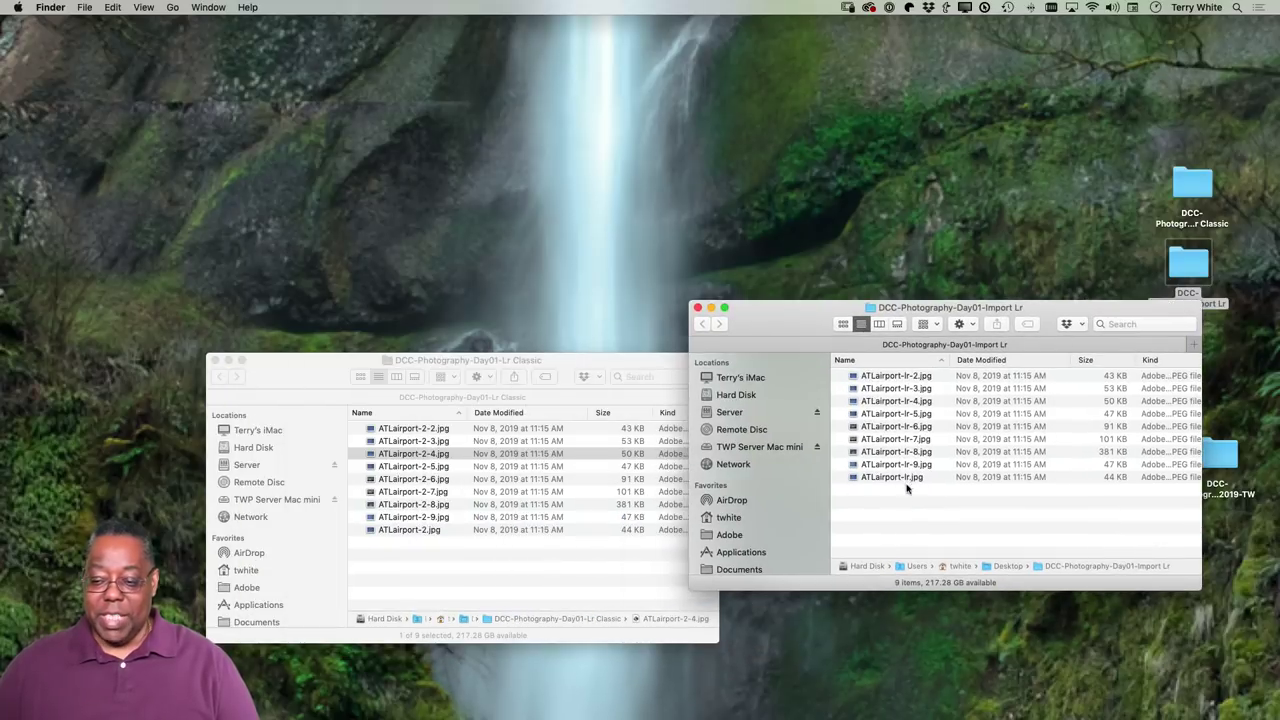
pyautogui.click(697, 307)
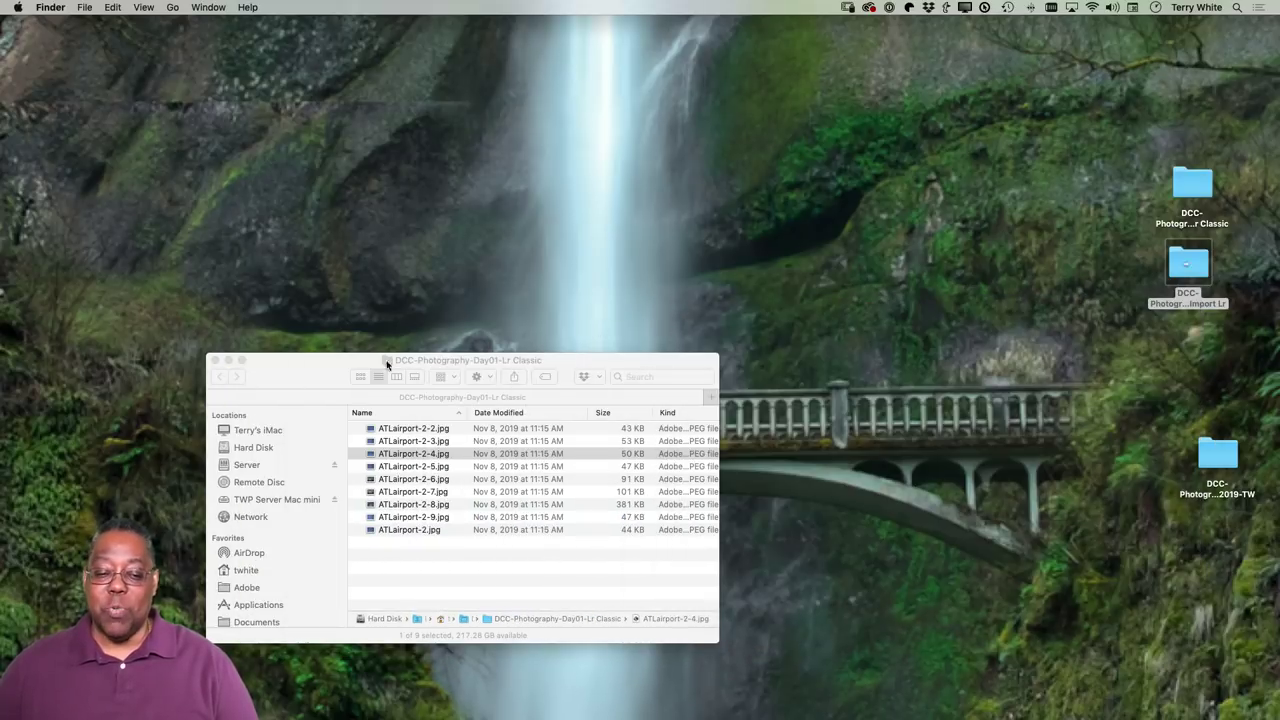
pyautogui.click(214, 362)
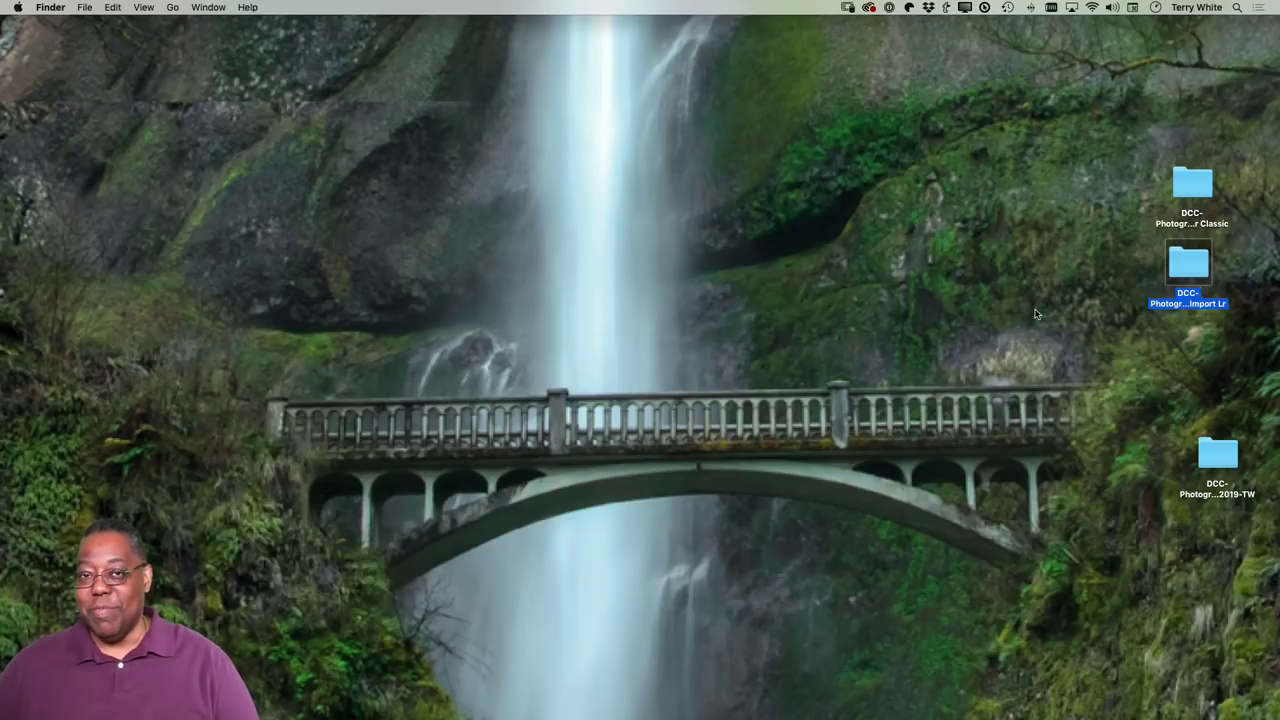
# - Bring up the Lightroom Classic library for a look and minimize it again
pyautogui.moveTo(290, 708)
pyautogui.click(271, 705)
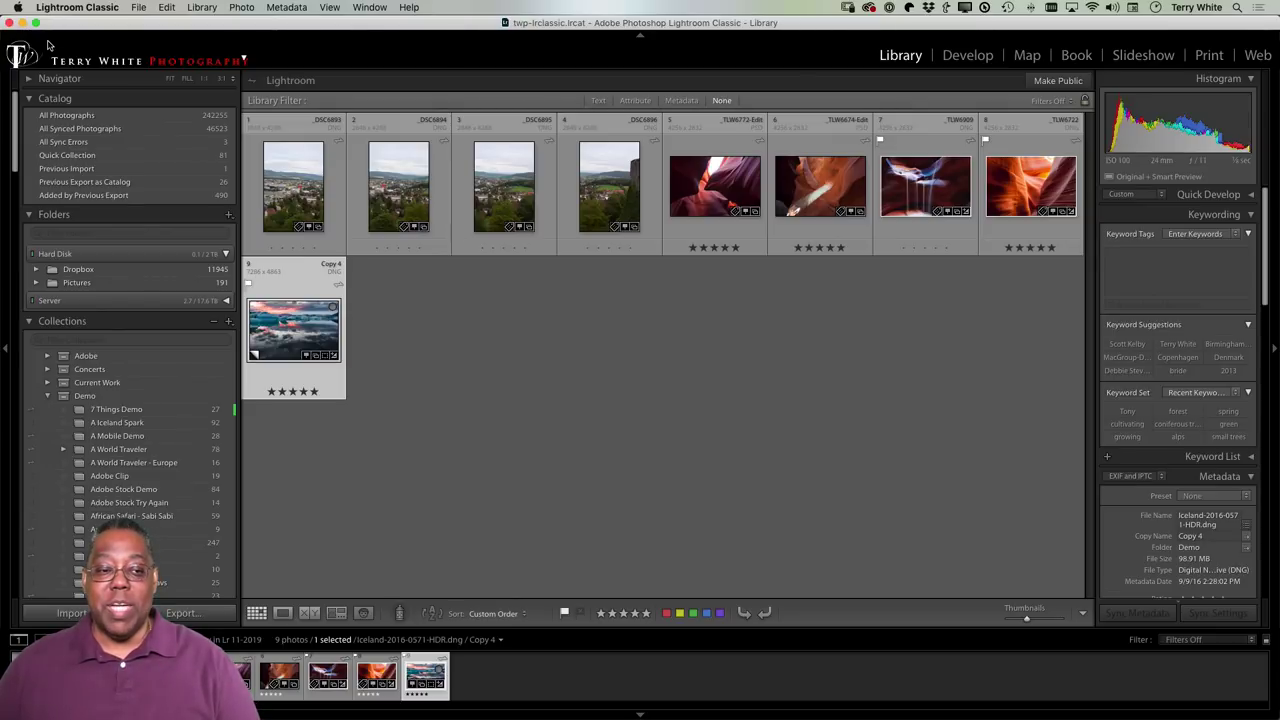
pyautogui.click(22, 23)
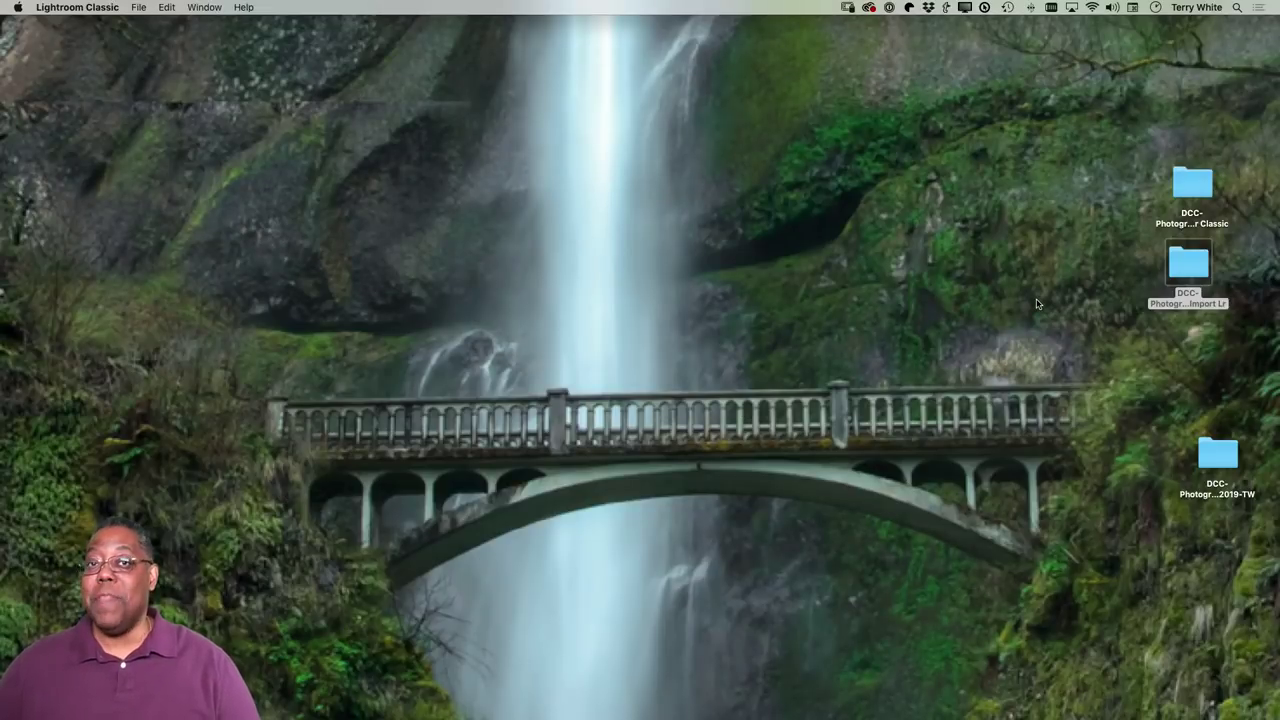
# - Move the DCC-Photography-Day01-Lr Classic folder from the desktop into the home folder's Pictures folder using a new Finder window
pyautogui.click(1184, 198)
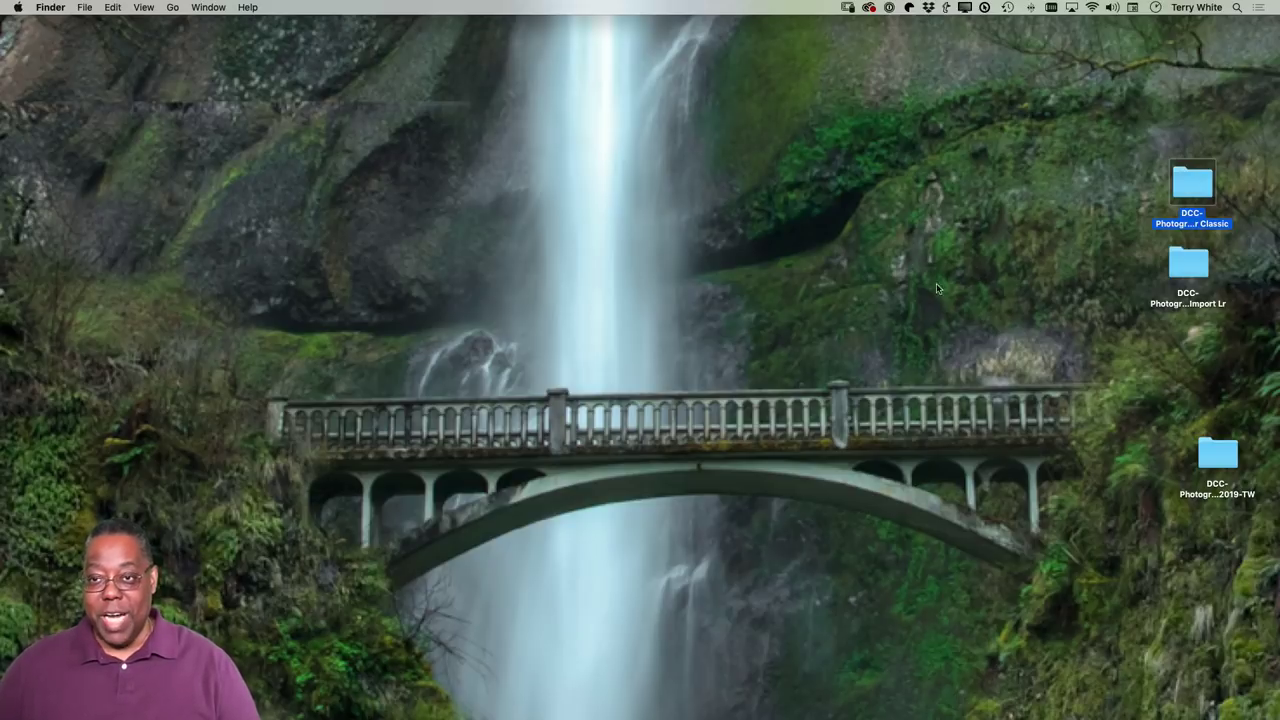
pyautogui.moveTo(640, 718)
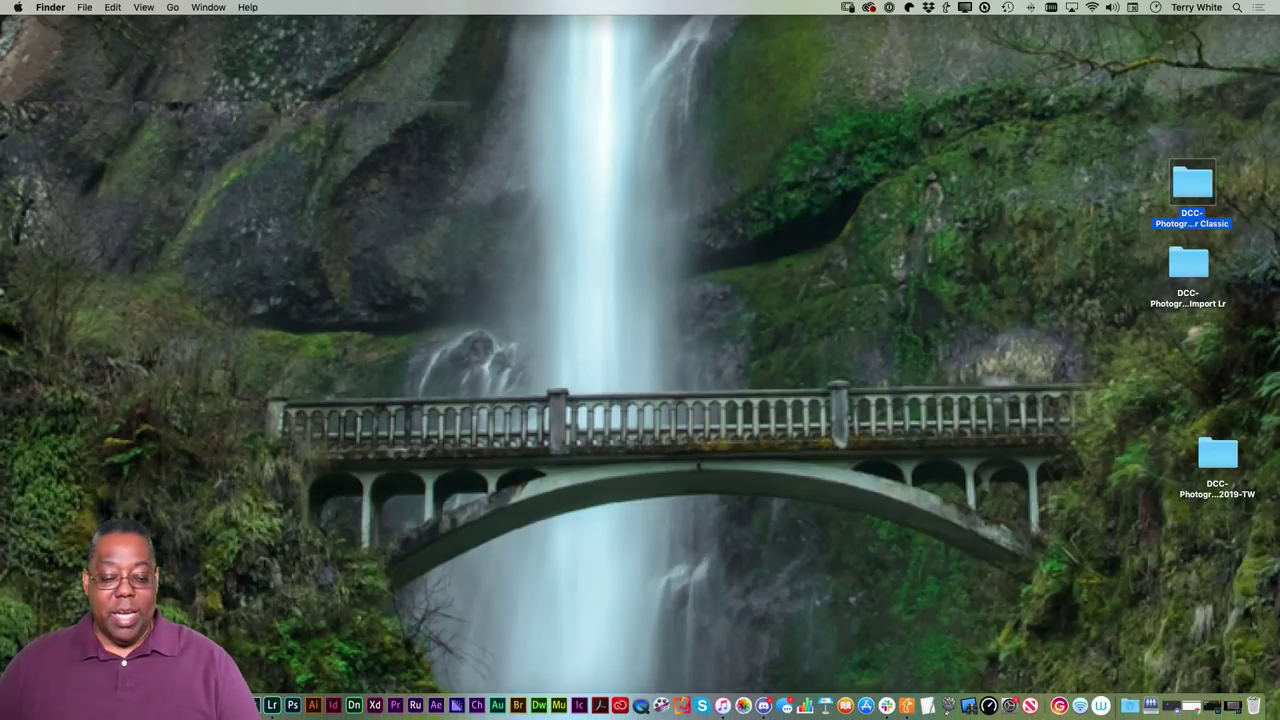
pyautogui.rightClick(40, 705)
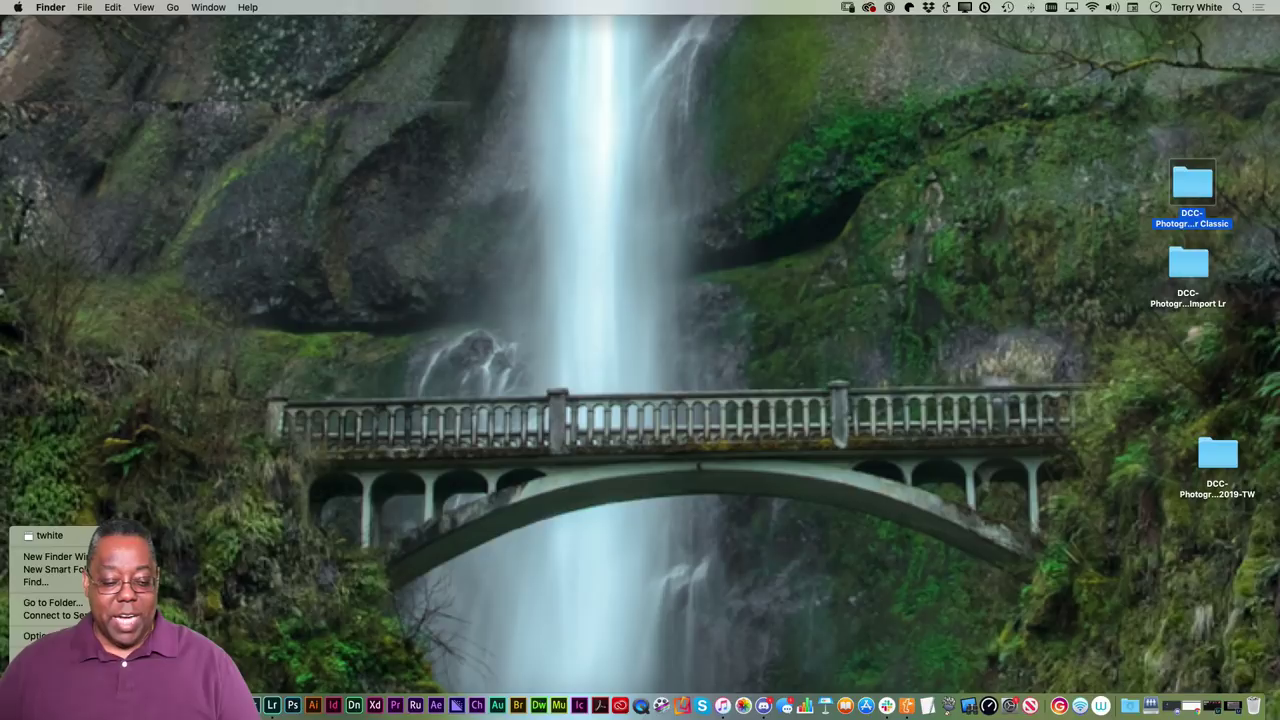
pyautogui.click(50, 556)
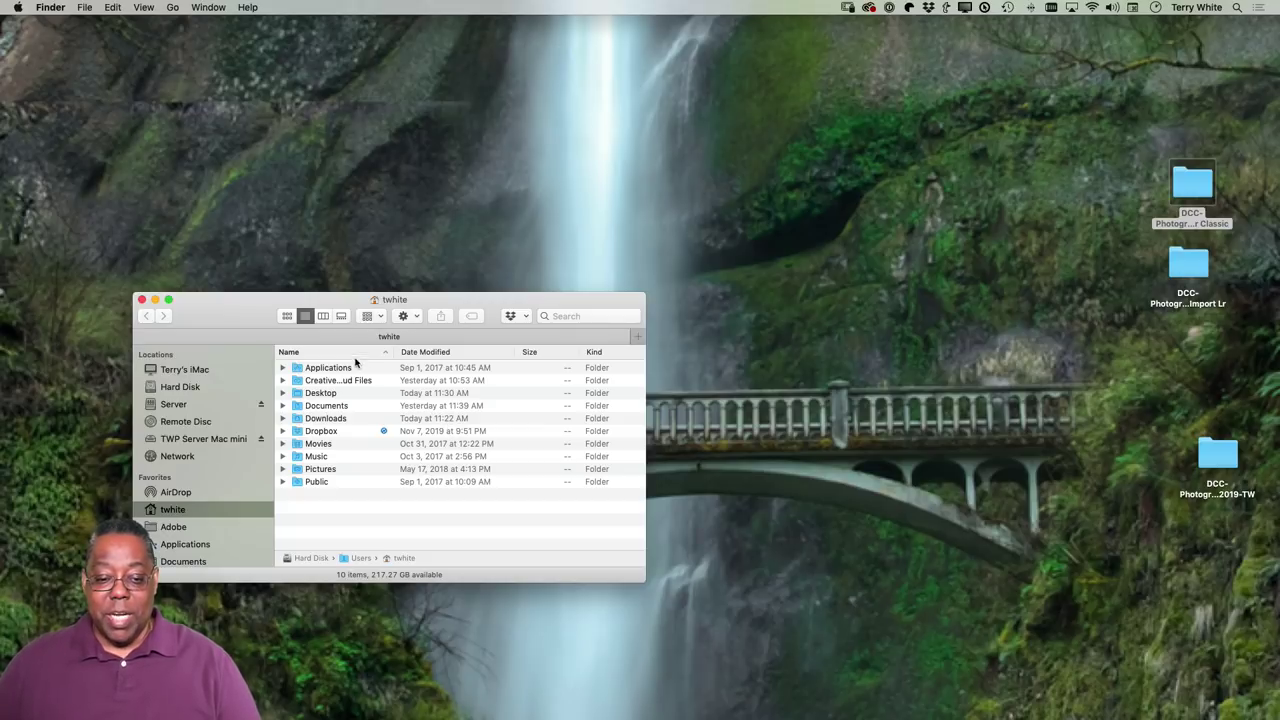
pyautogui.doubleClick(295, 472)
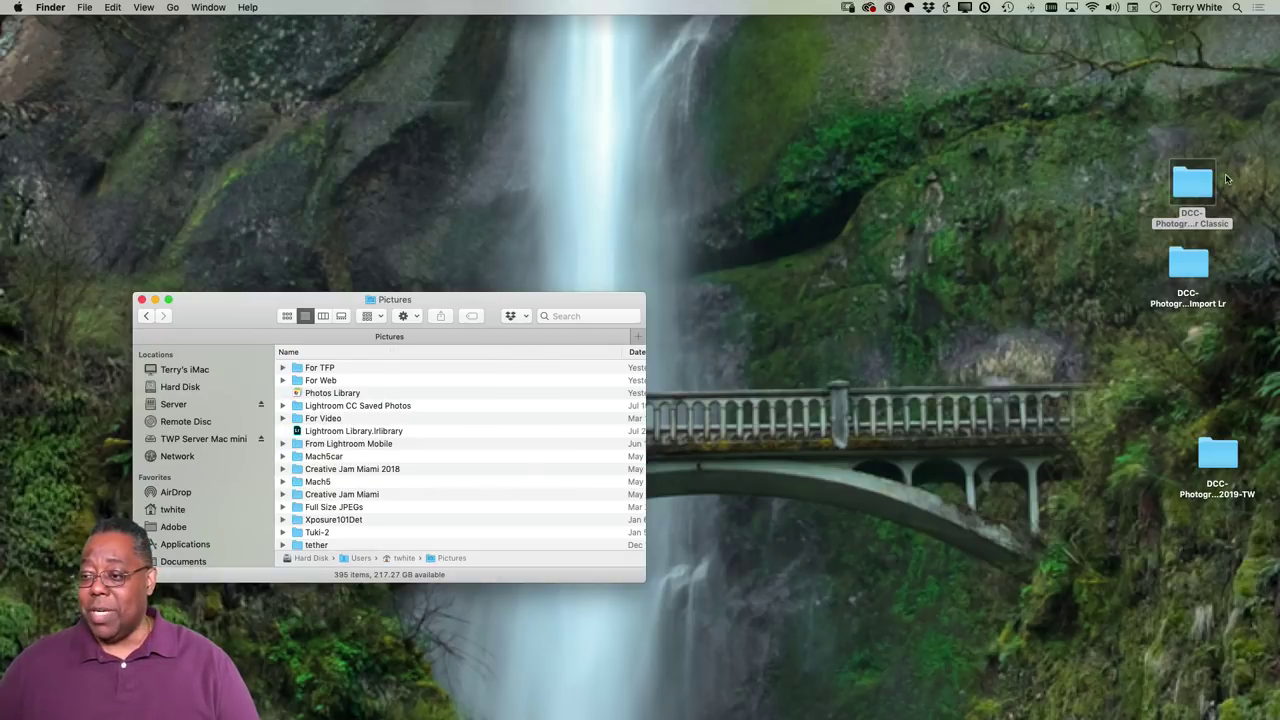
pyautogui.moveTo(1198, 183); pyautogui.dragTo(378, 400)
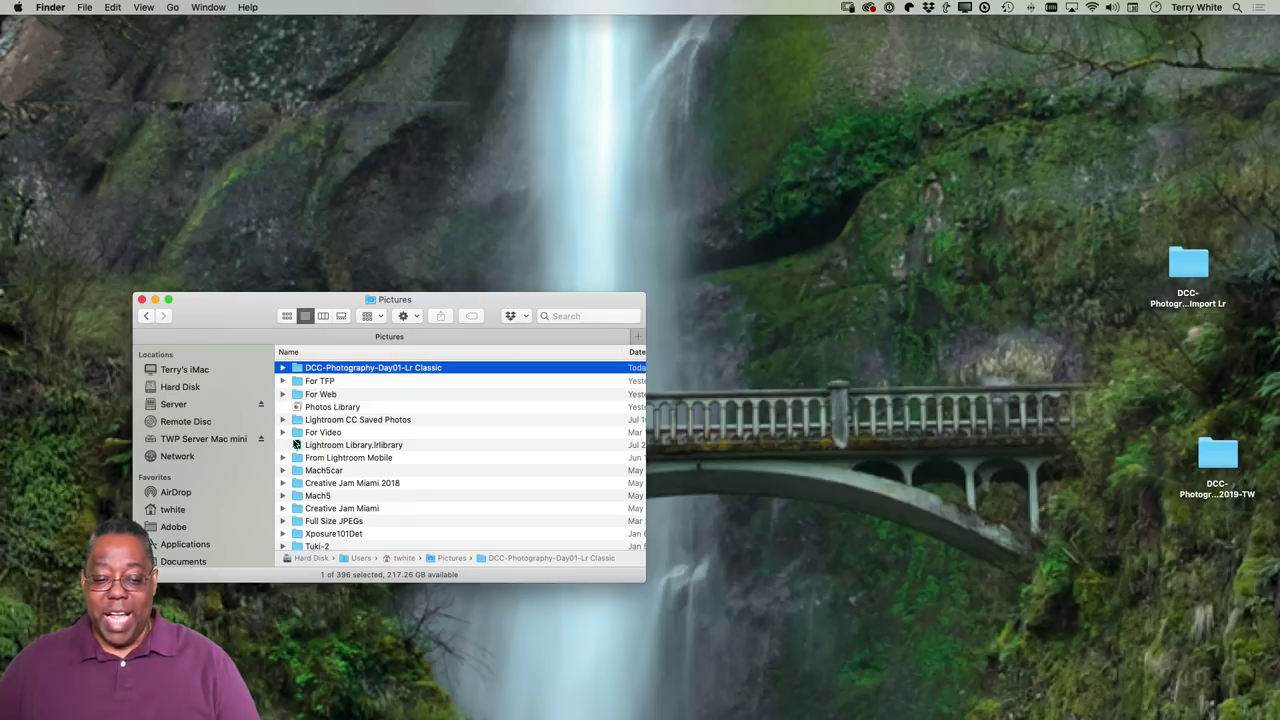
# - Check the photo files inside the DCC-Photography-Day01-Lr Classic folder in Pictures and collapse it again
pyautogui.click(283, 368)
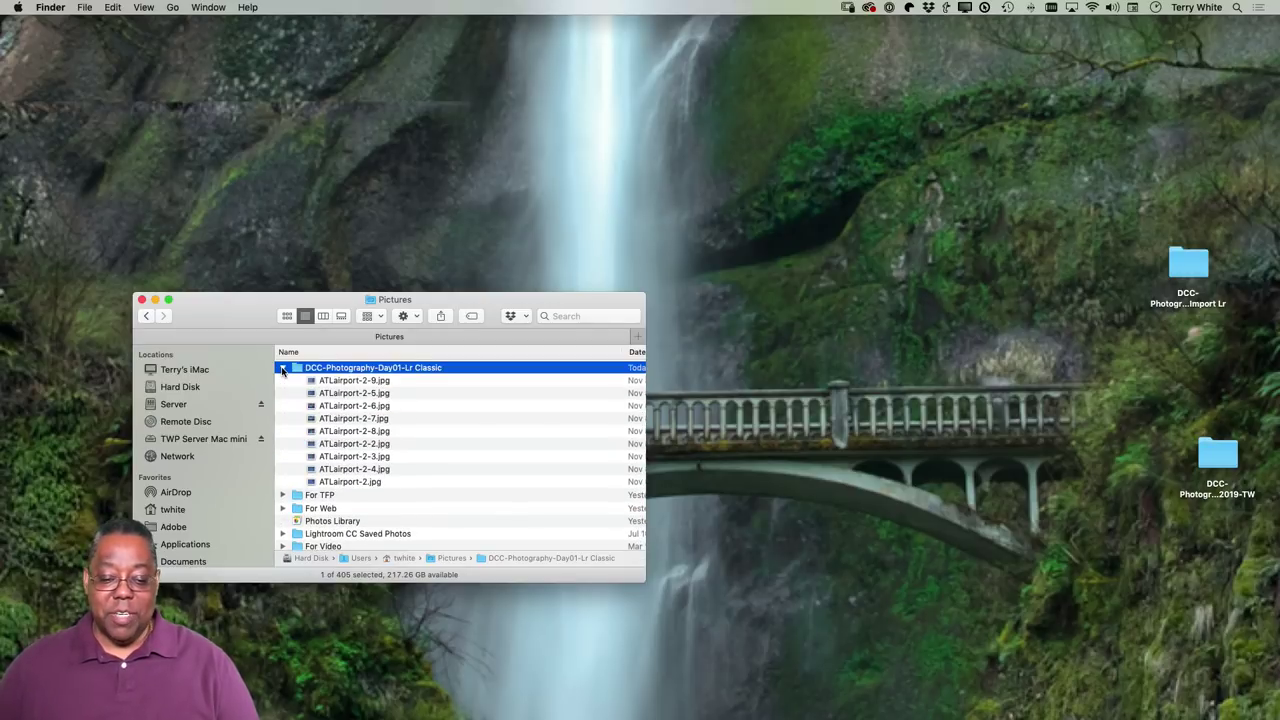
pyautogui.click(283, 368)
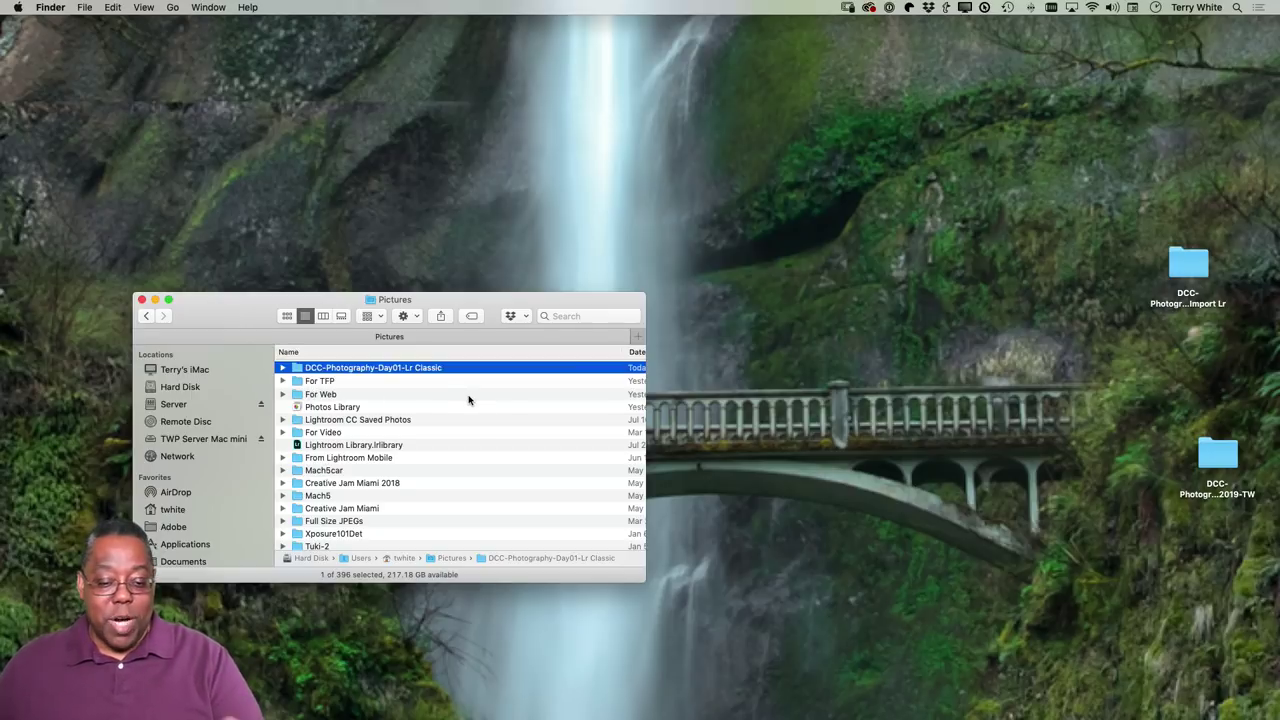
# - Switch to Lightroom Classic, bring the Finder Pictures window over the library for a look, and return to the library
pyautogui.moveTo(230, 708)
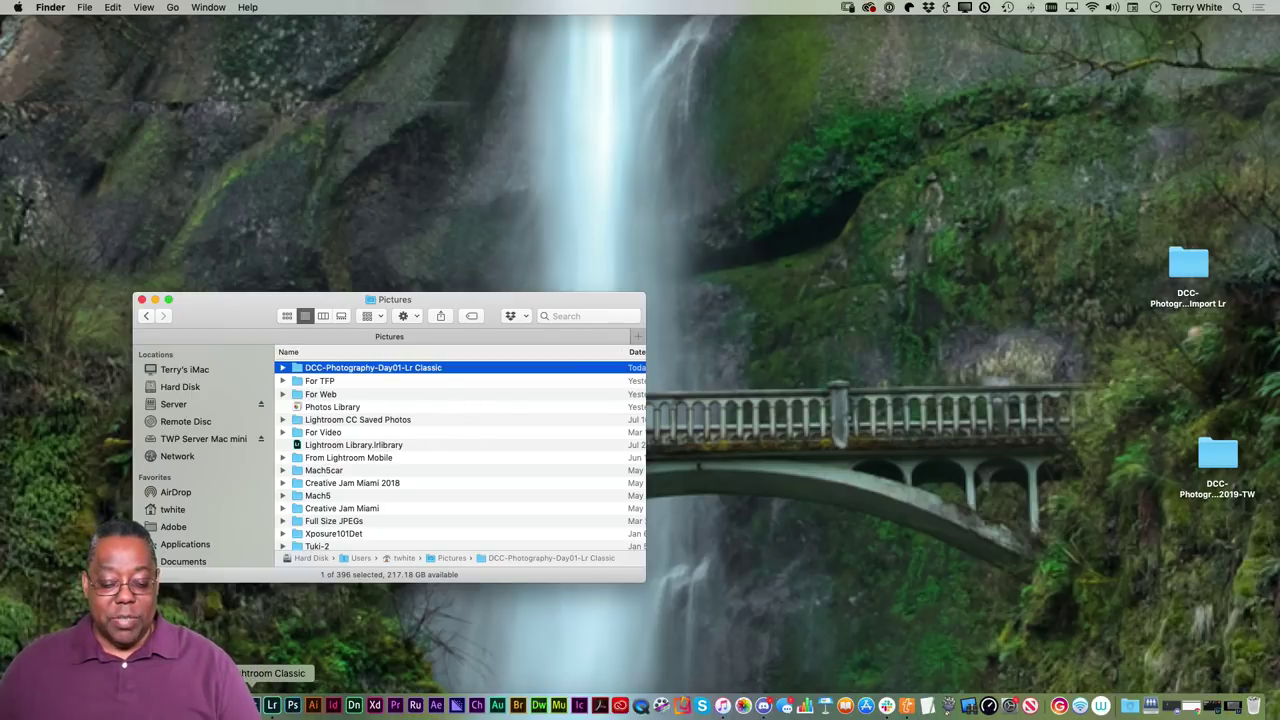
pyautogui.click(272, 705)
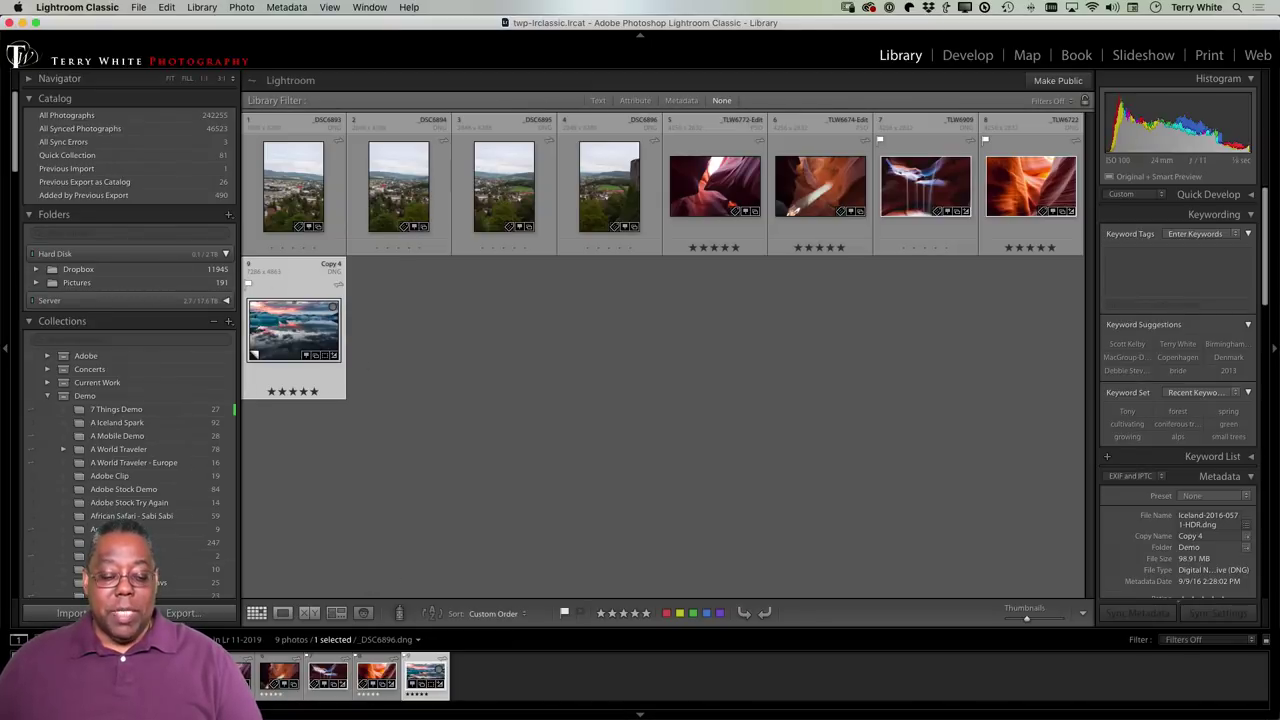
pyautogui.moveTo(300, 290); pyautogui.dragTo(619, 228)
pyautogui.moveTo(618, 303); pyautogui.dragTo(465, 599)
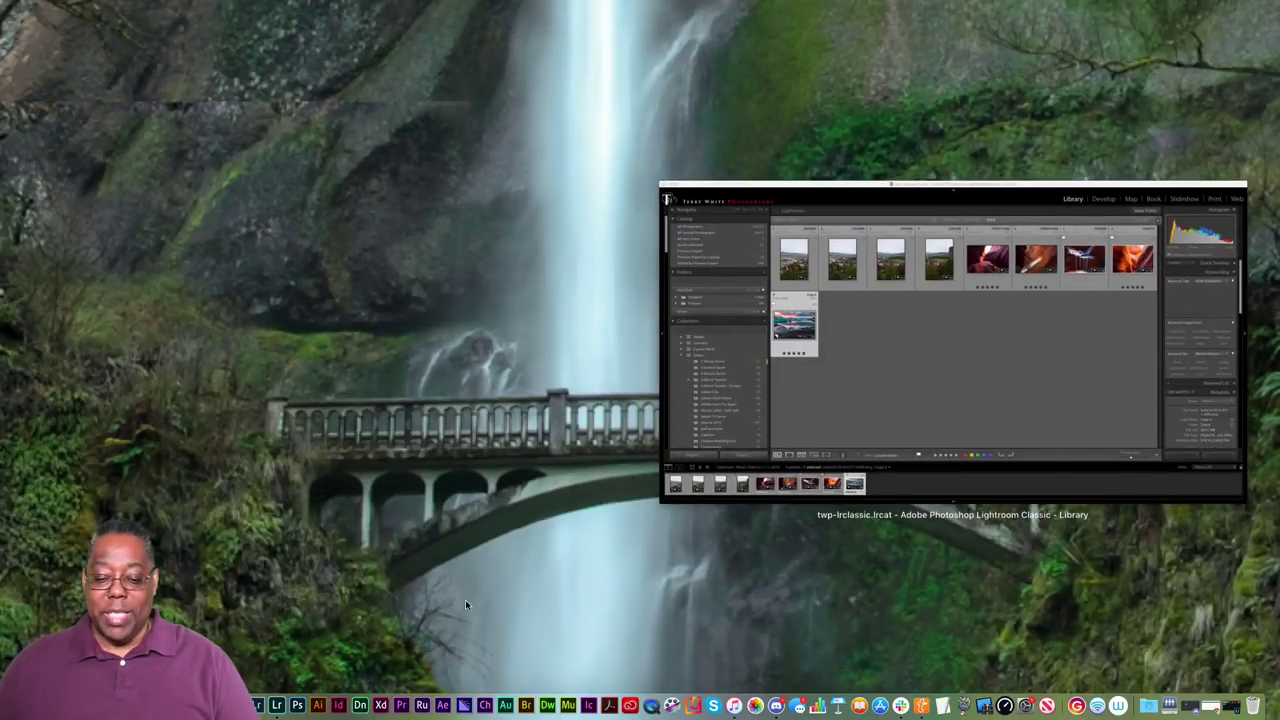
pyautogui.click(392, 537)
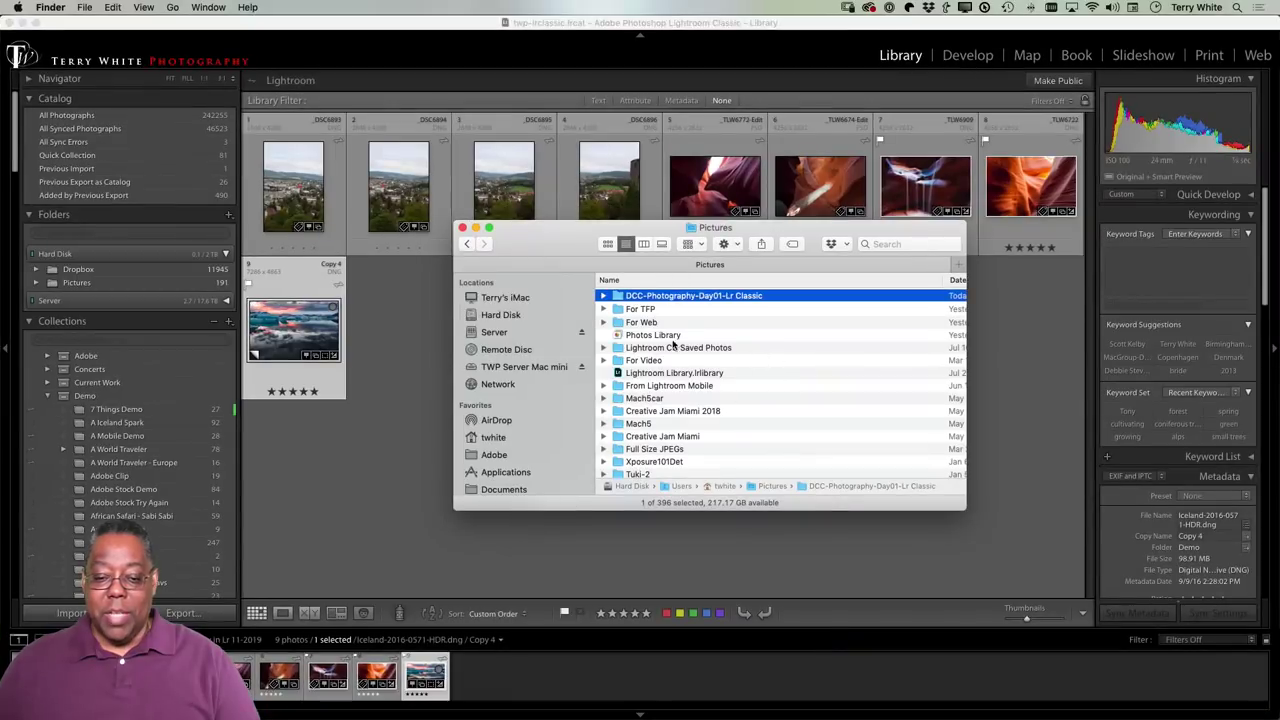
pyautogui.click(364, 396)
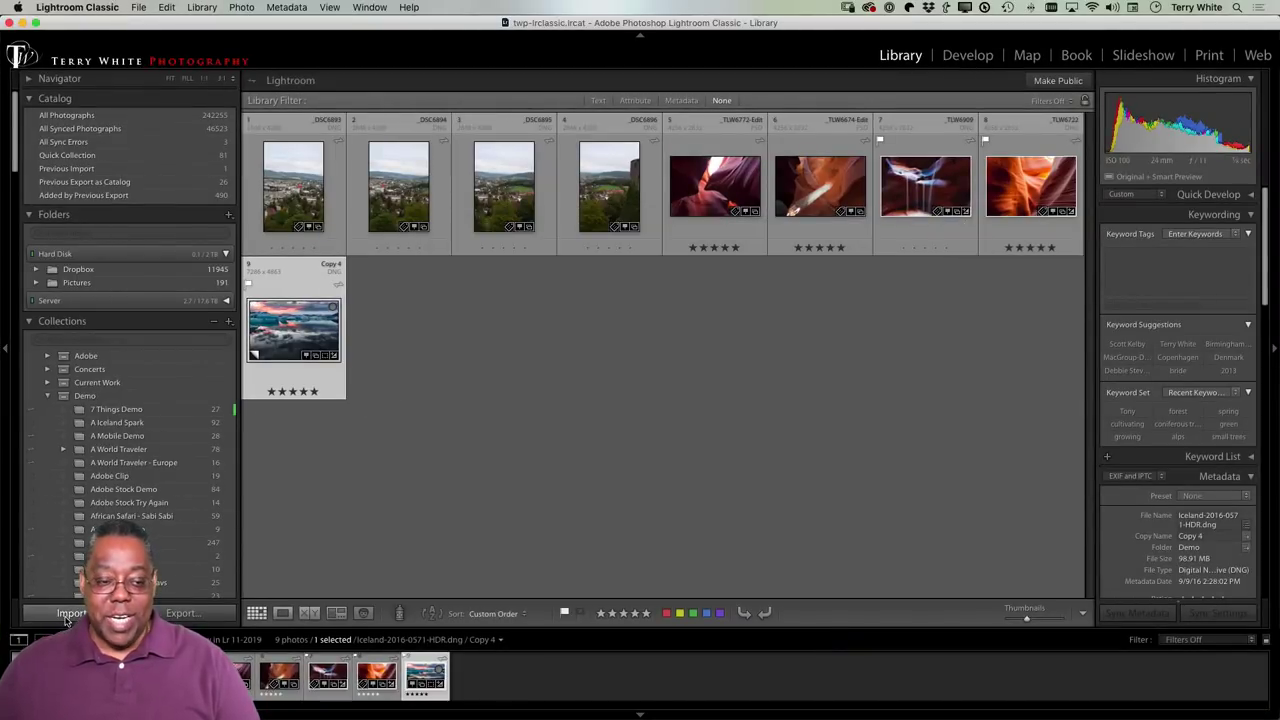
# - Start a photo import and choose the DCC-Photography-Day01-Lr Classic folder inside Pictures as the source
pyautogui.click(137, 7)
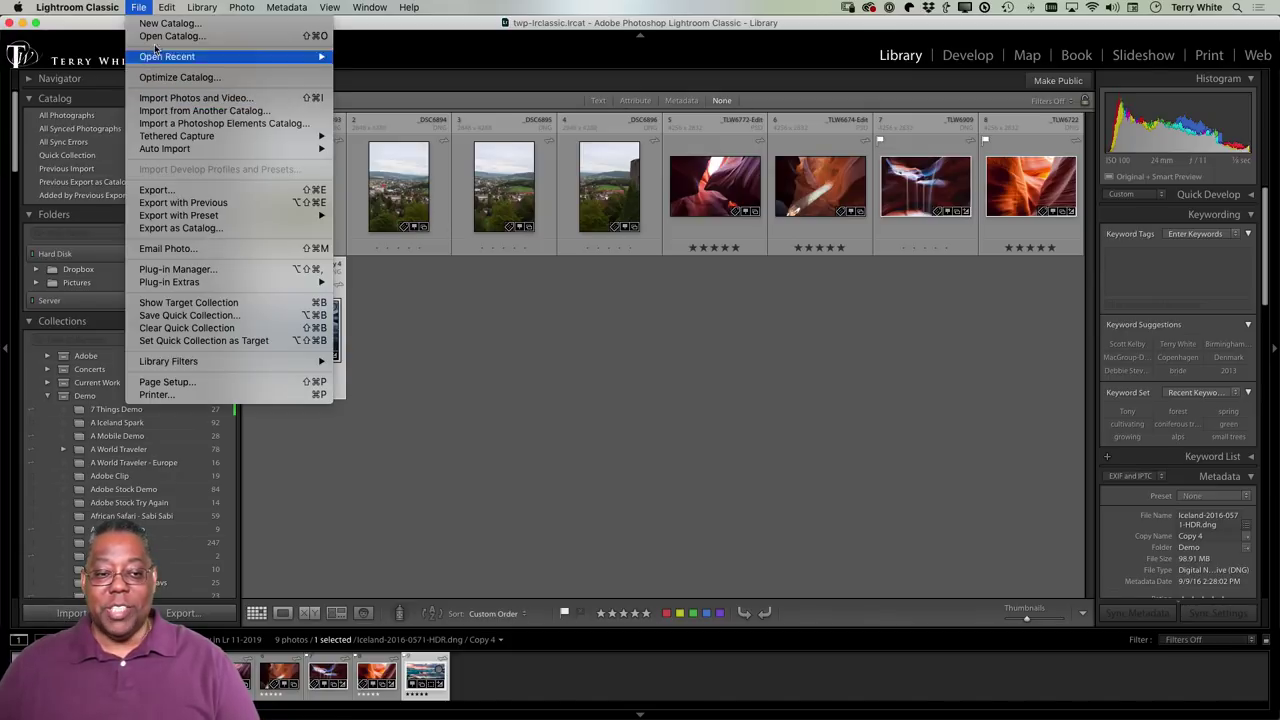
pyautogui.click(146, 7)
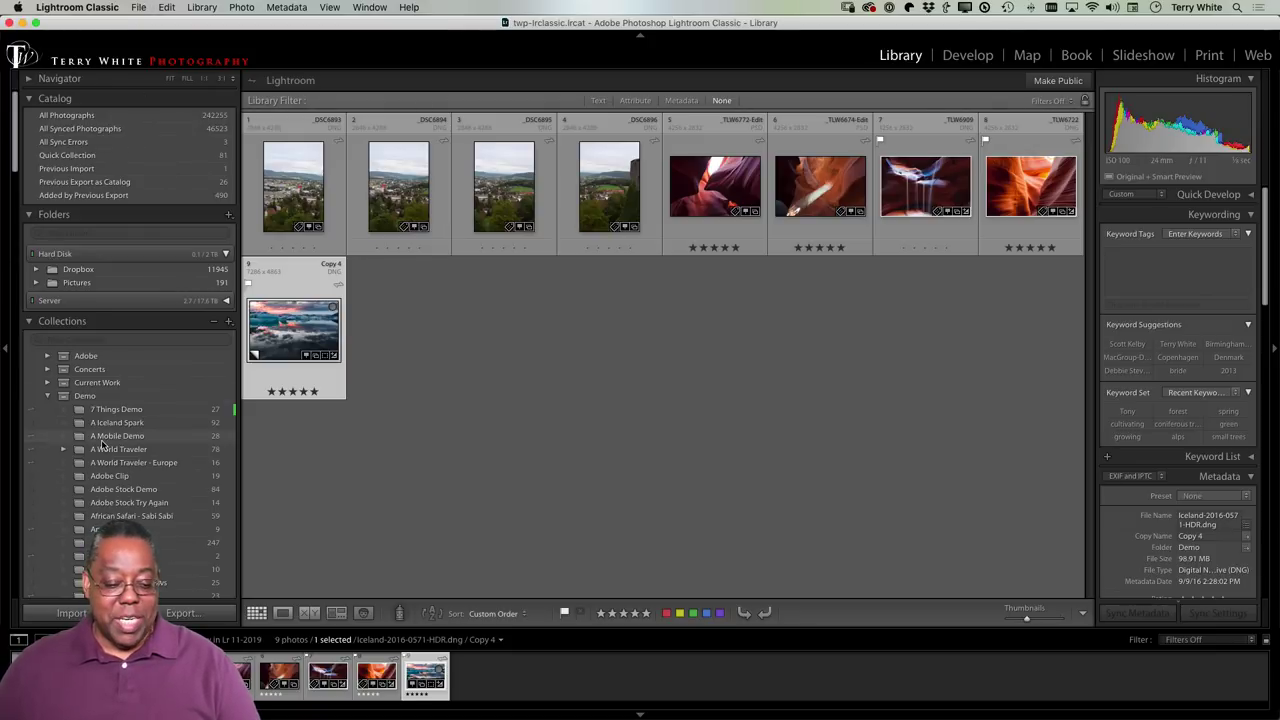
pyautogui.click(70, 613)
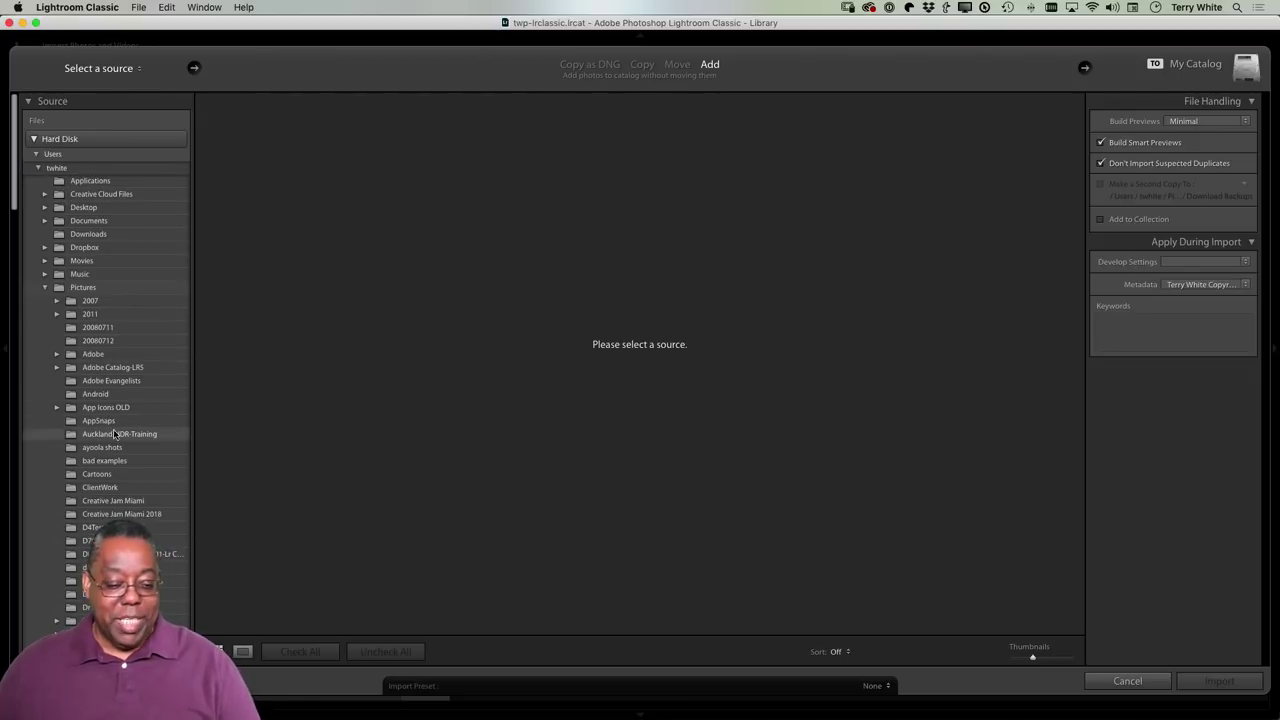
pyautogui.click(140, 553)
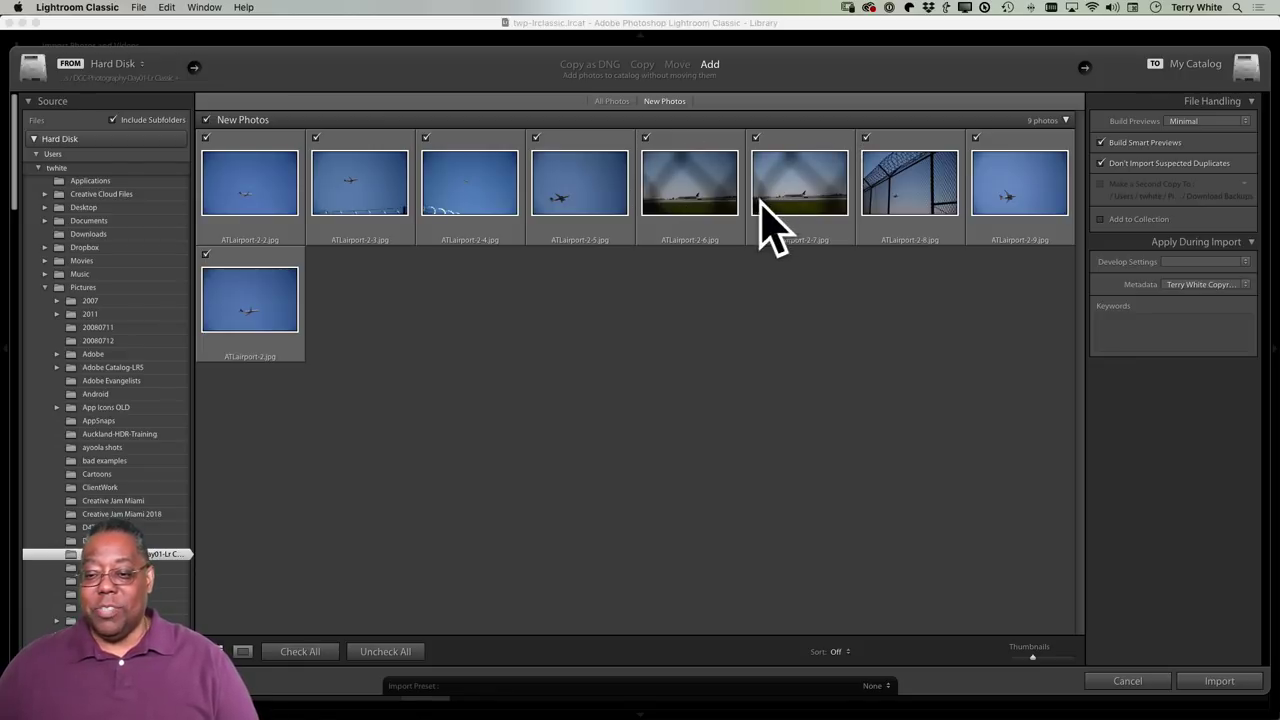
# - Exclude ATLairport-2-7.jpg from the import, inspect an airplane photo in the enlarged single view, and return to the thumbnail grid
pyautogui.click(756, 138)
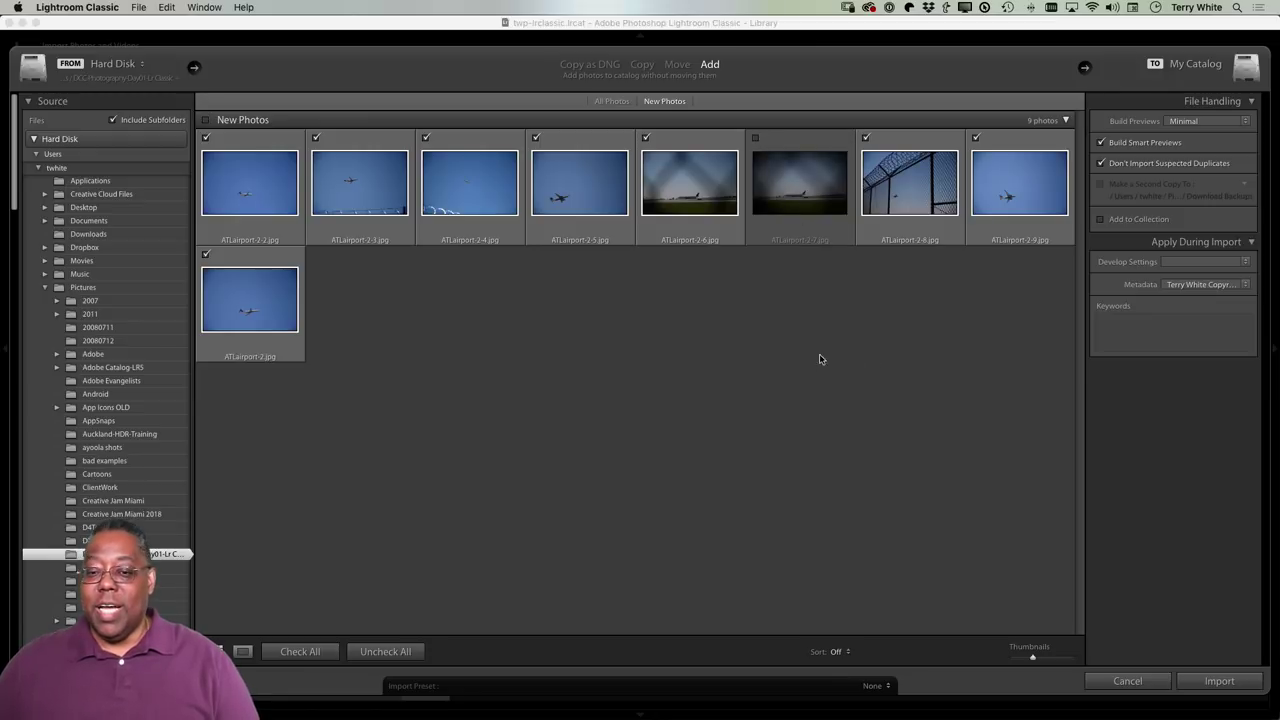
pyautogui.click(242, 651)
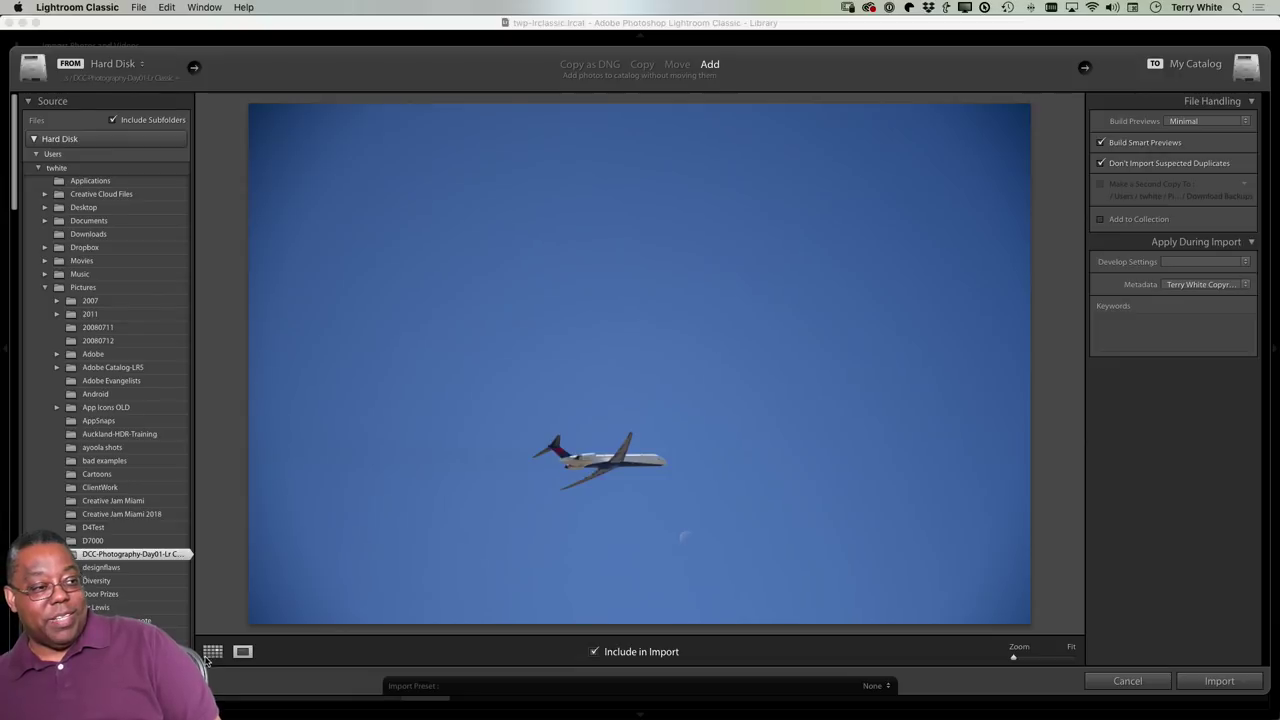
pyautogui.click(211, 652)
pyautogui.click(242, 651)
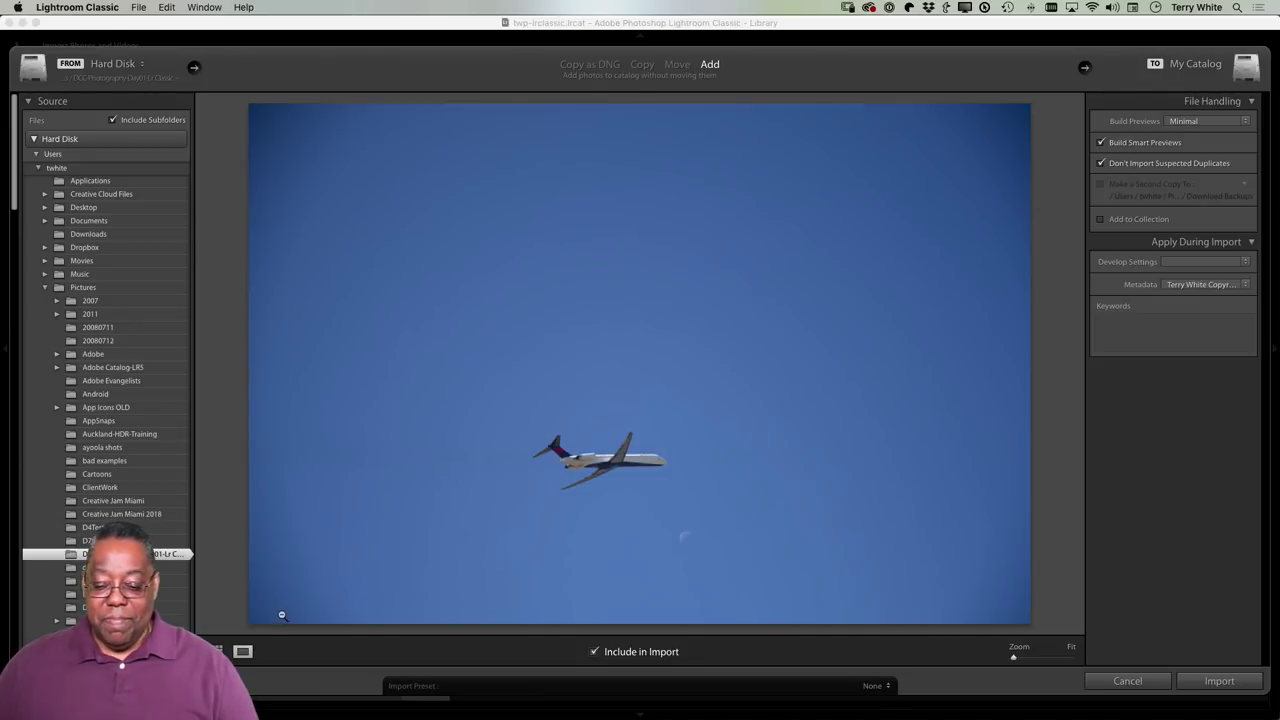
pyautogui.click(588, 452)
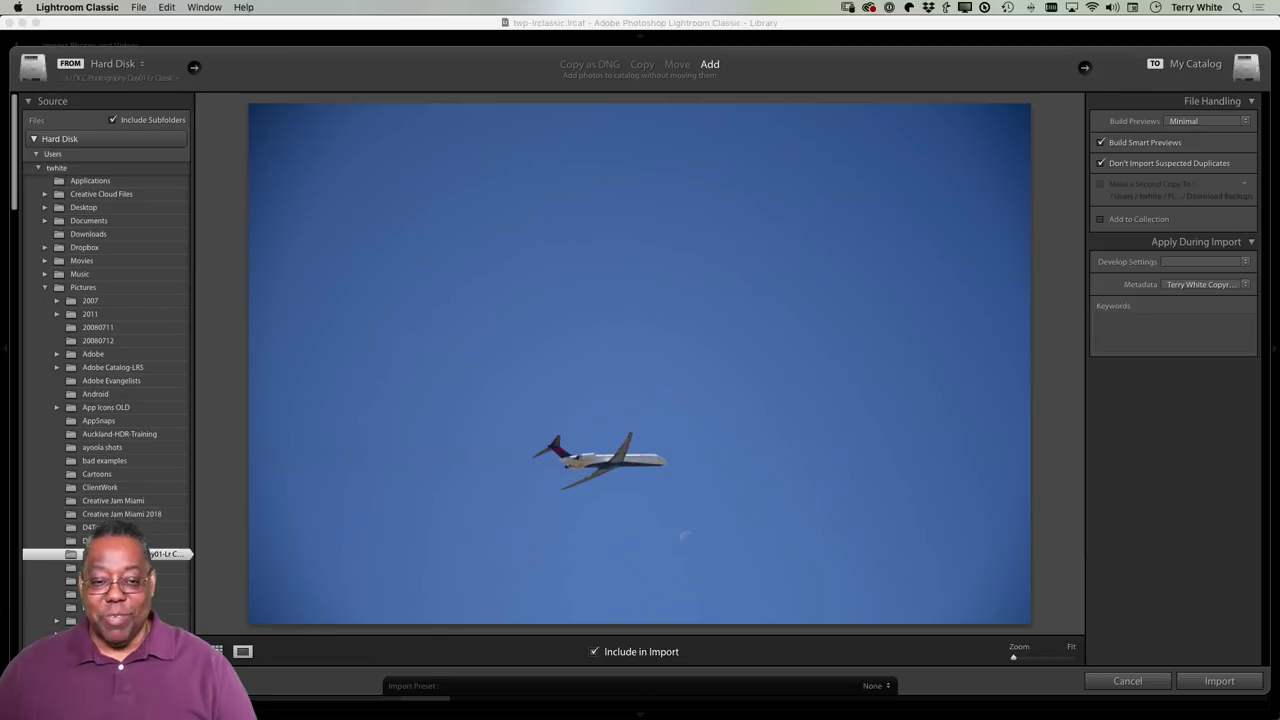
pyautogui.click(216, 651)
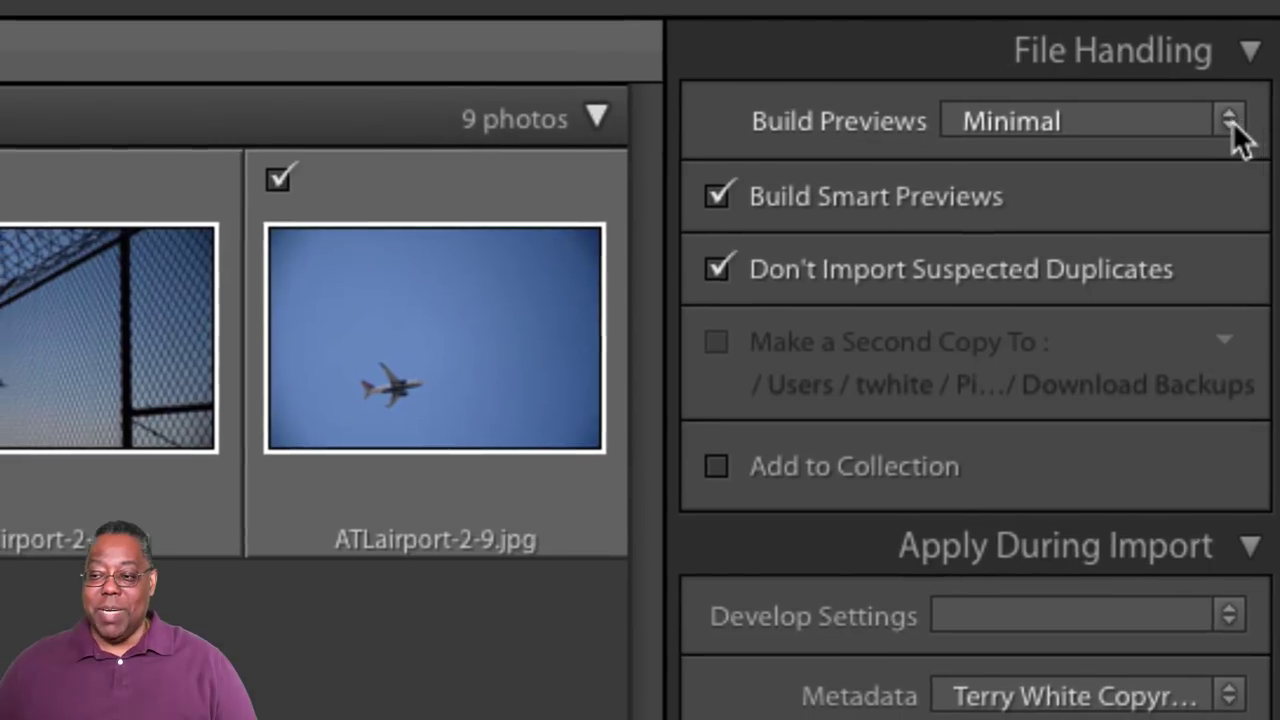
# - Review the Build Previews options for the import and keep Minimal
pyautogui.click(1236, 130)
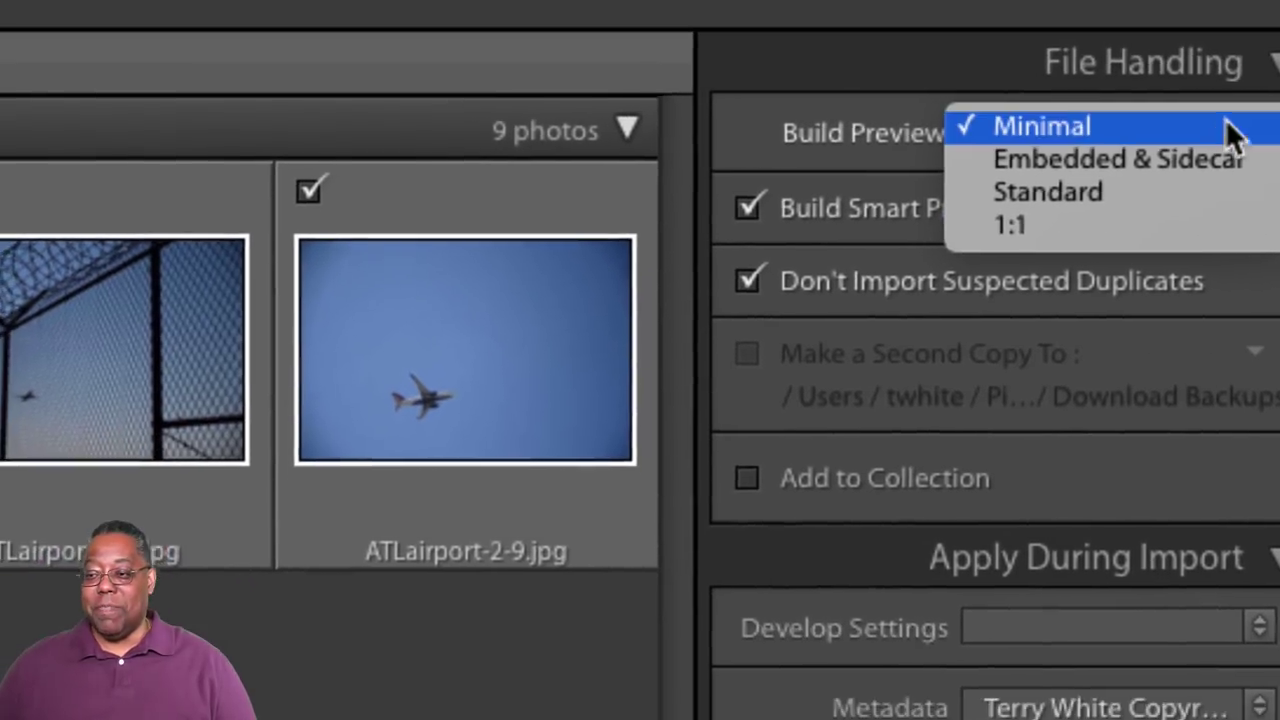
pyautogui.click(1232, 133)
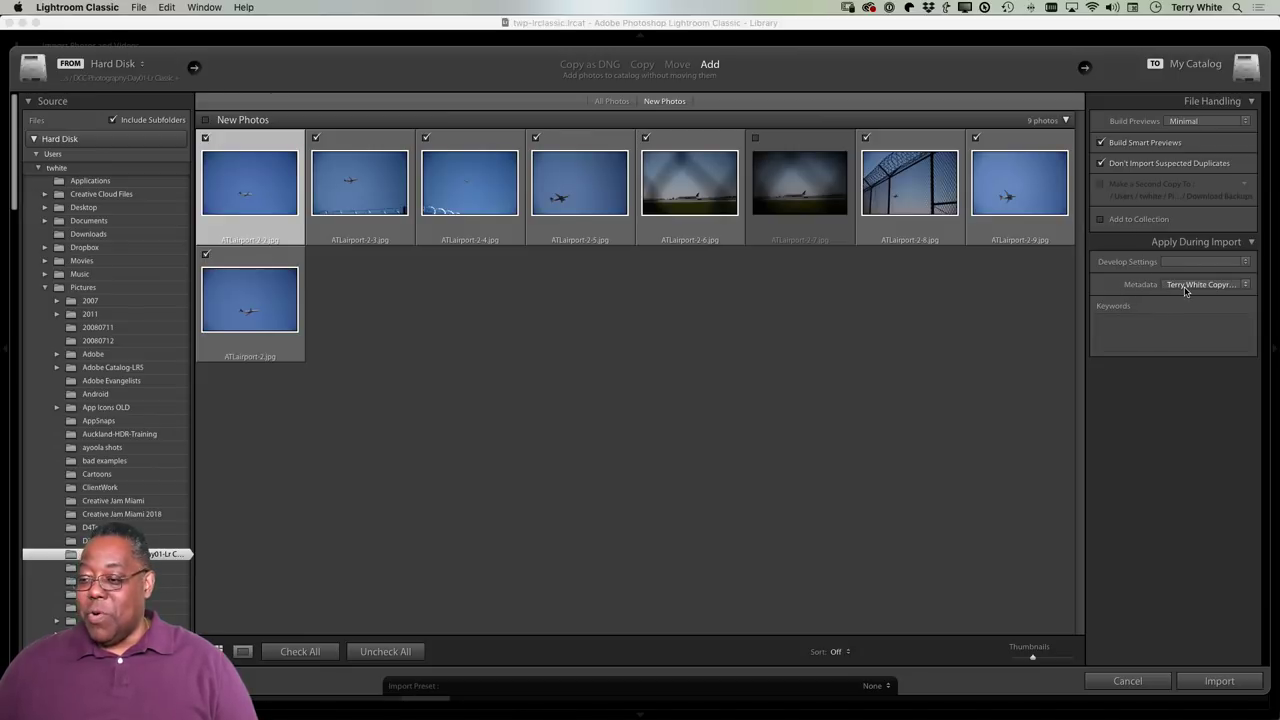
# - Add the imported photos to a new collection named DCC-Photography-11-2019 inside the Demo collection set, synced with Lightroom
pyautogui.click(1101, 221)
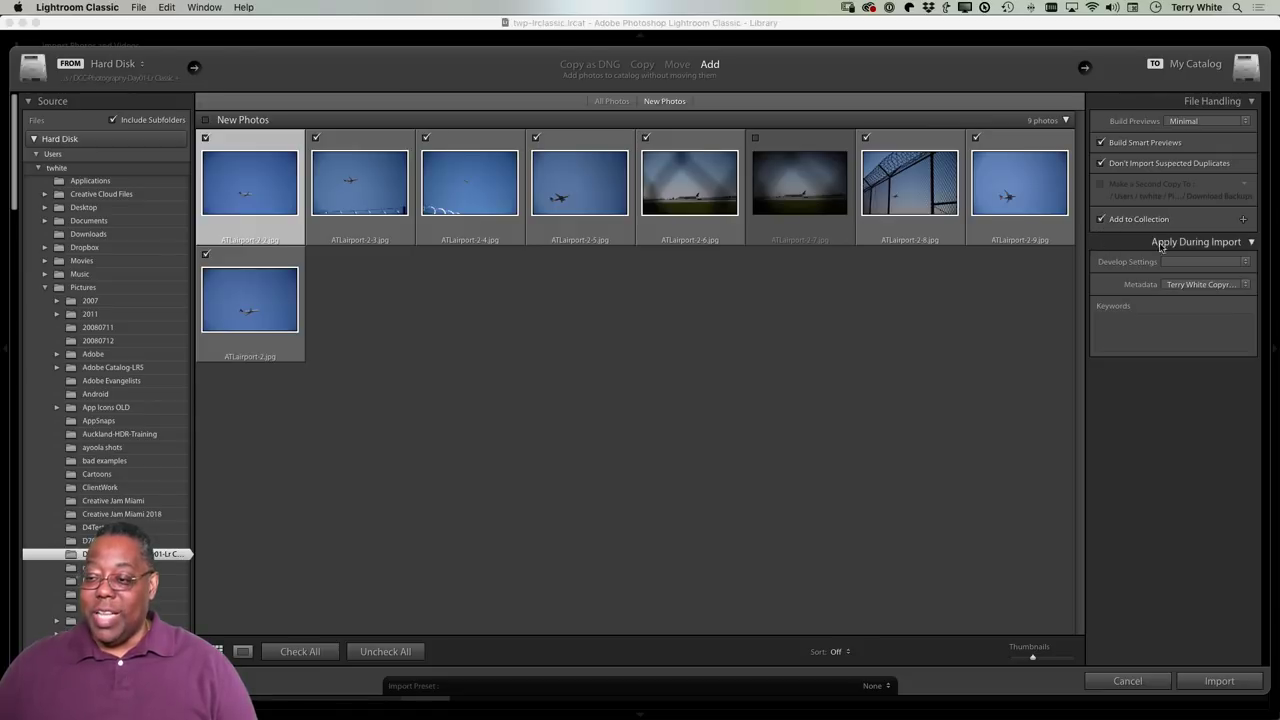
pyautogui.click(1243, 221)
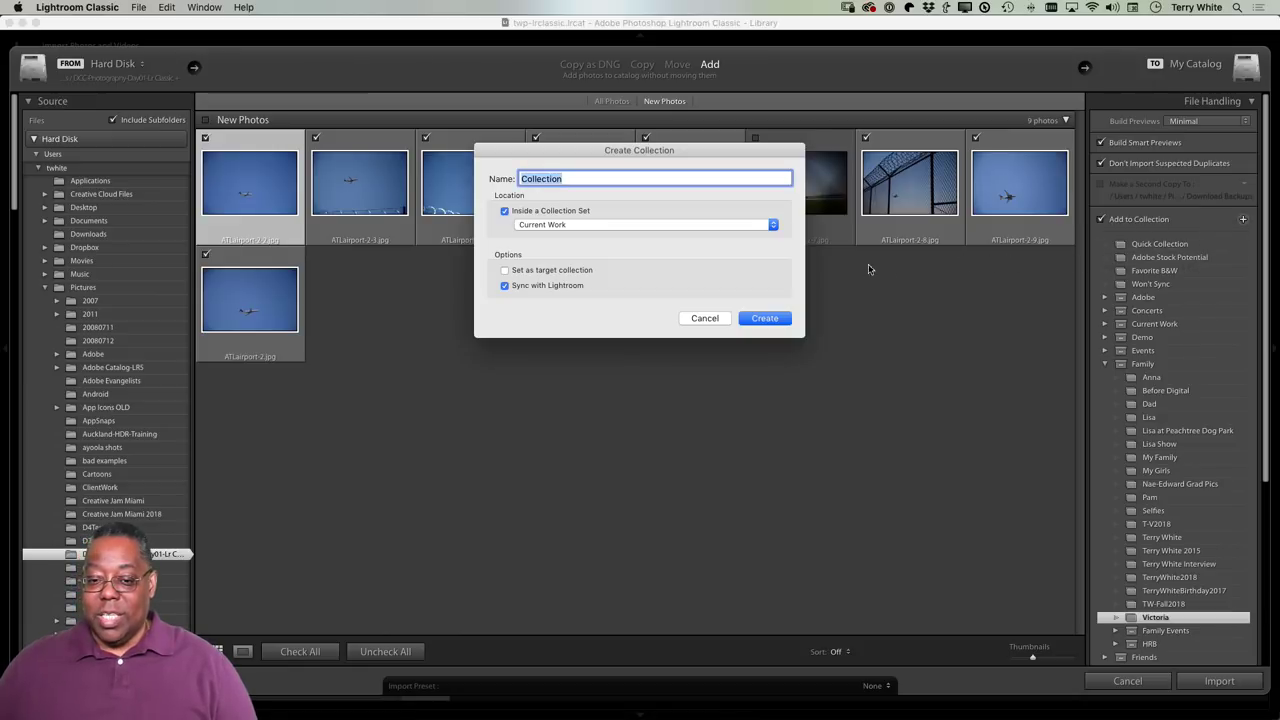
pyautogui.click(644, 227)
pyautogui.click(641, 236)
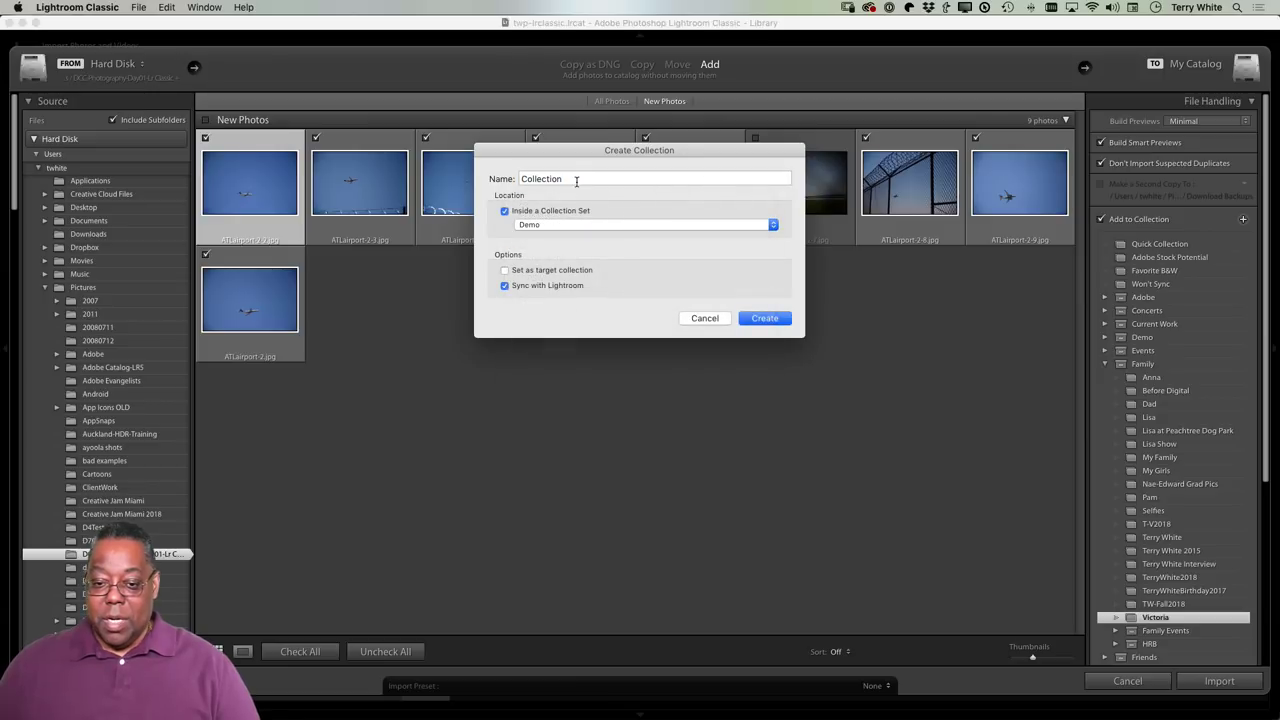
pyautogui.write('DCC-Photography-')
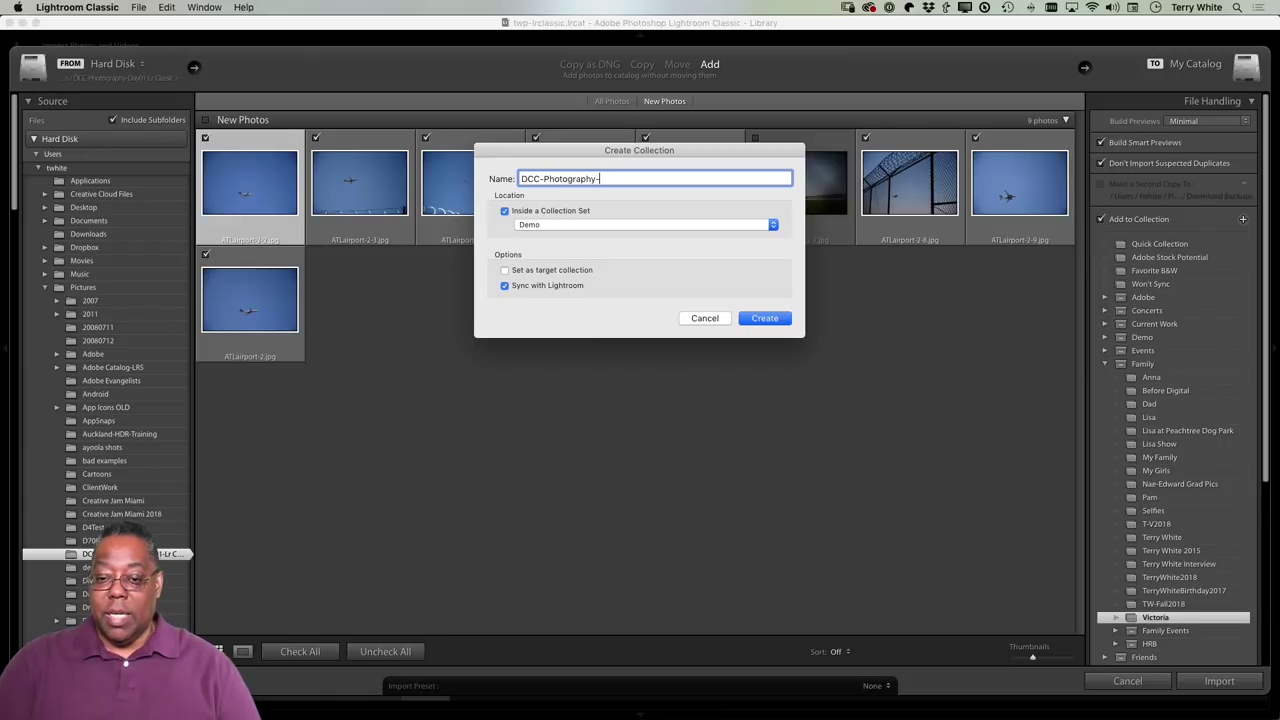
pyautogui.write('11-20129')
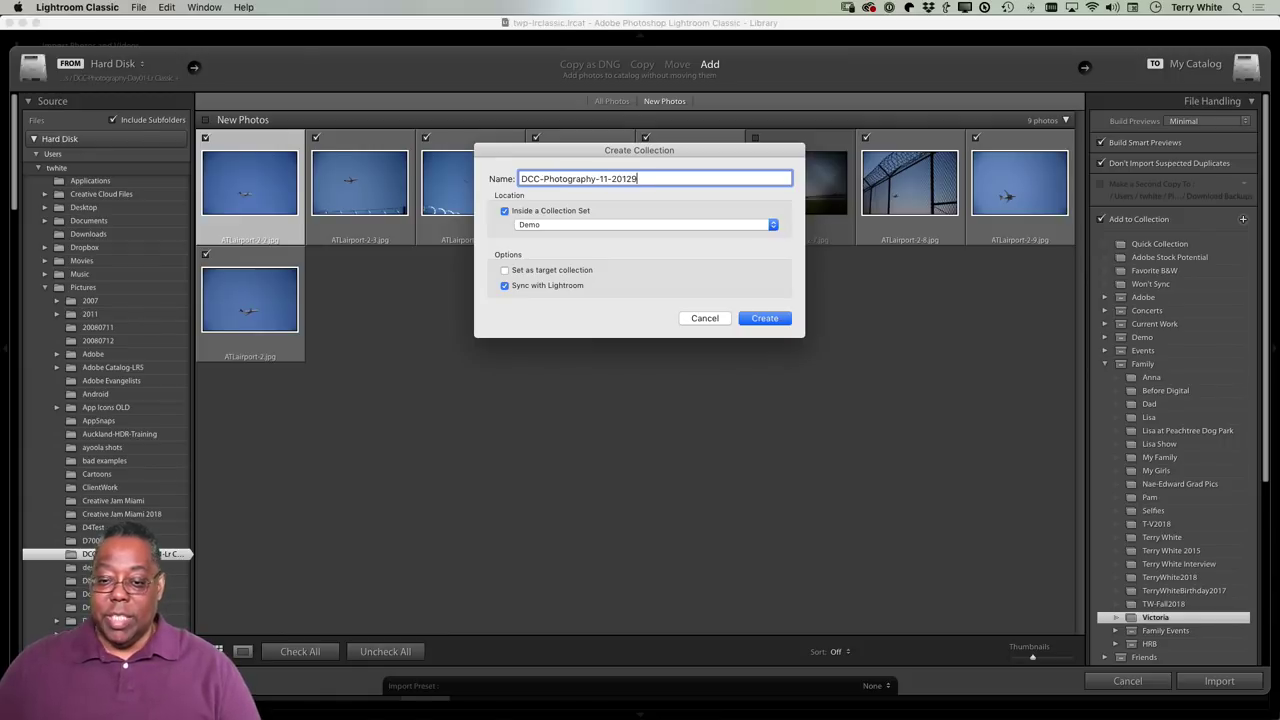
pyautogui.press('BackSpace')
pyautogui.press('BackSpace')
pyautogui.write('9')
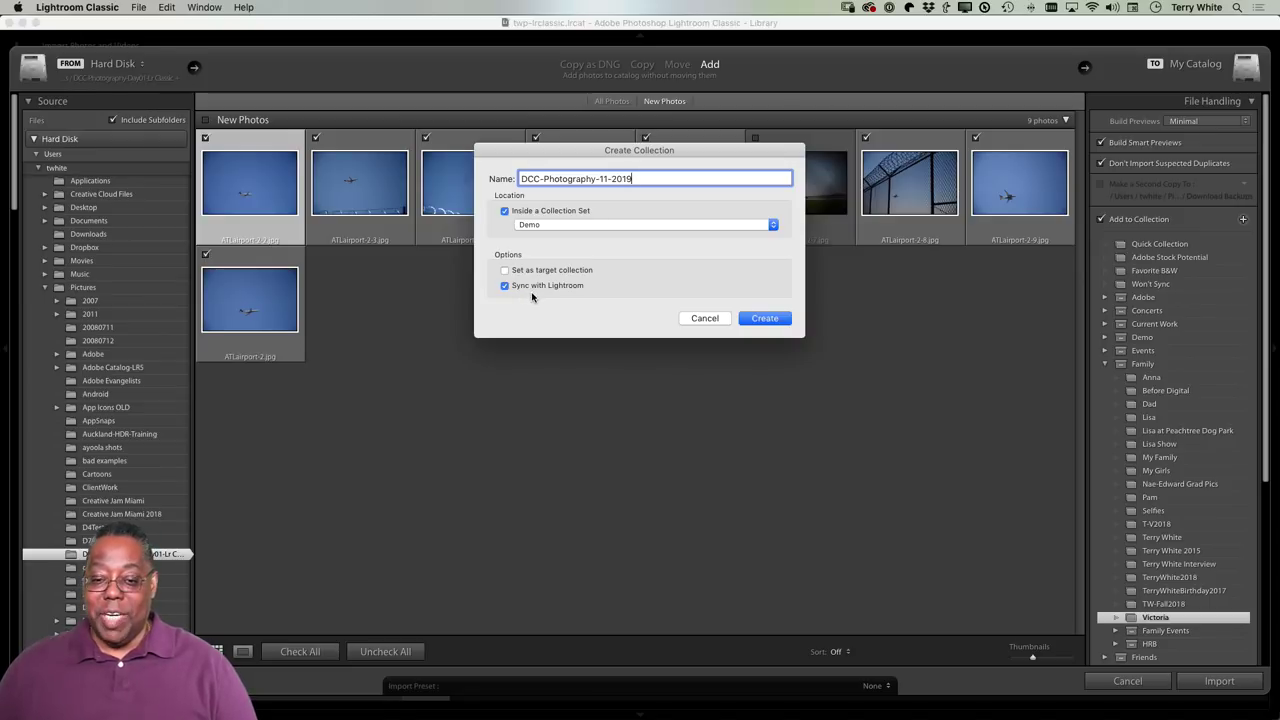
pyautogui.click(770, 321)
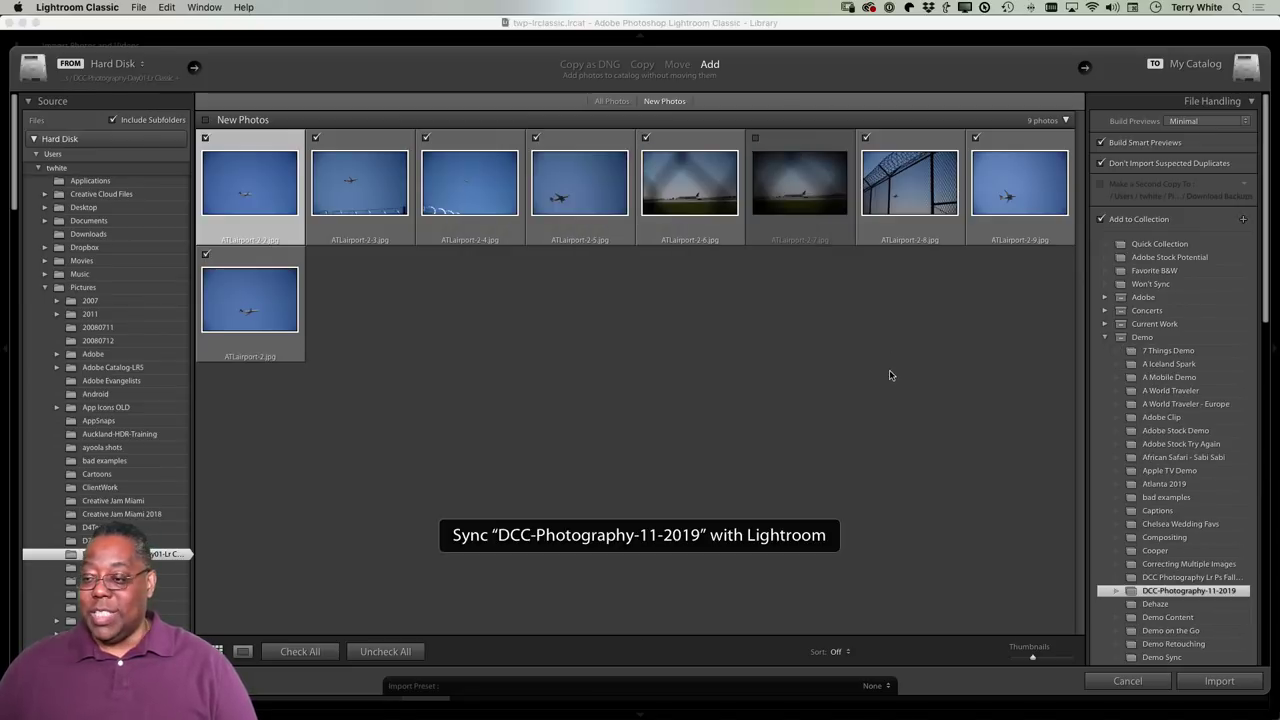
# - Open the metadata presets for editing from the import settings and load the TWP ATL preset
pyautogui.scroll(-10, 1230, 362)
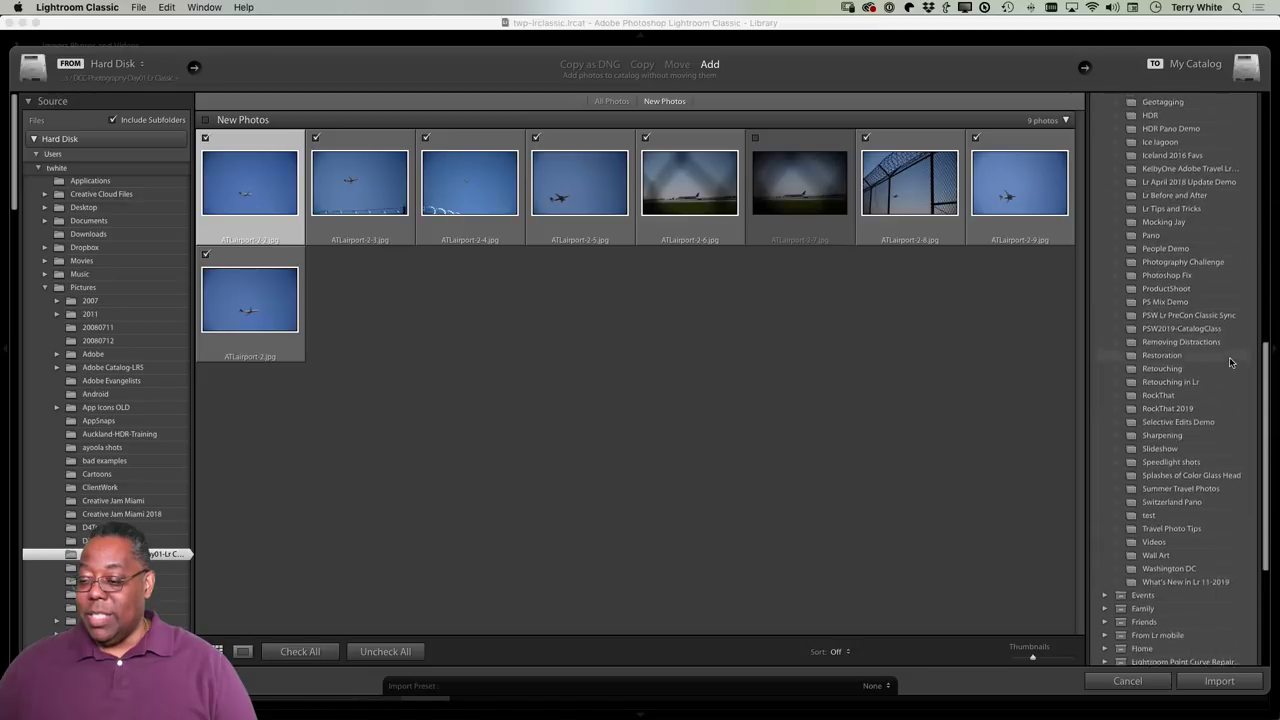
pyautogui.click(1186, 591)
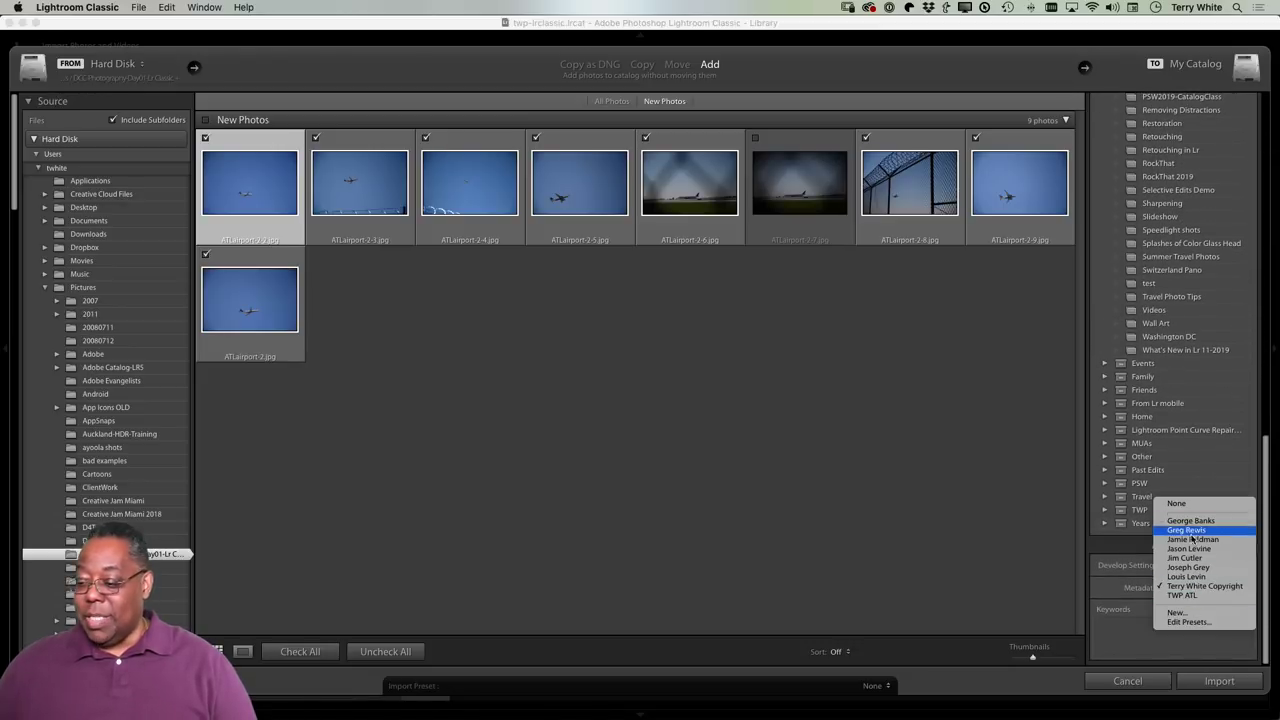
pyautogui.click(1188, 622)
pyautogui.scroll(-15, 717, 337)
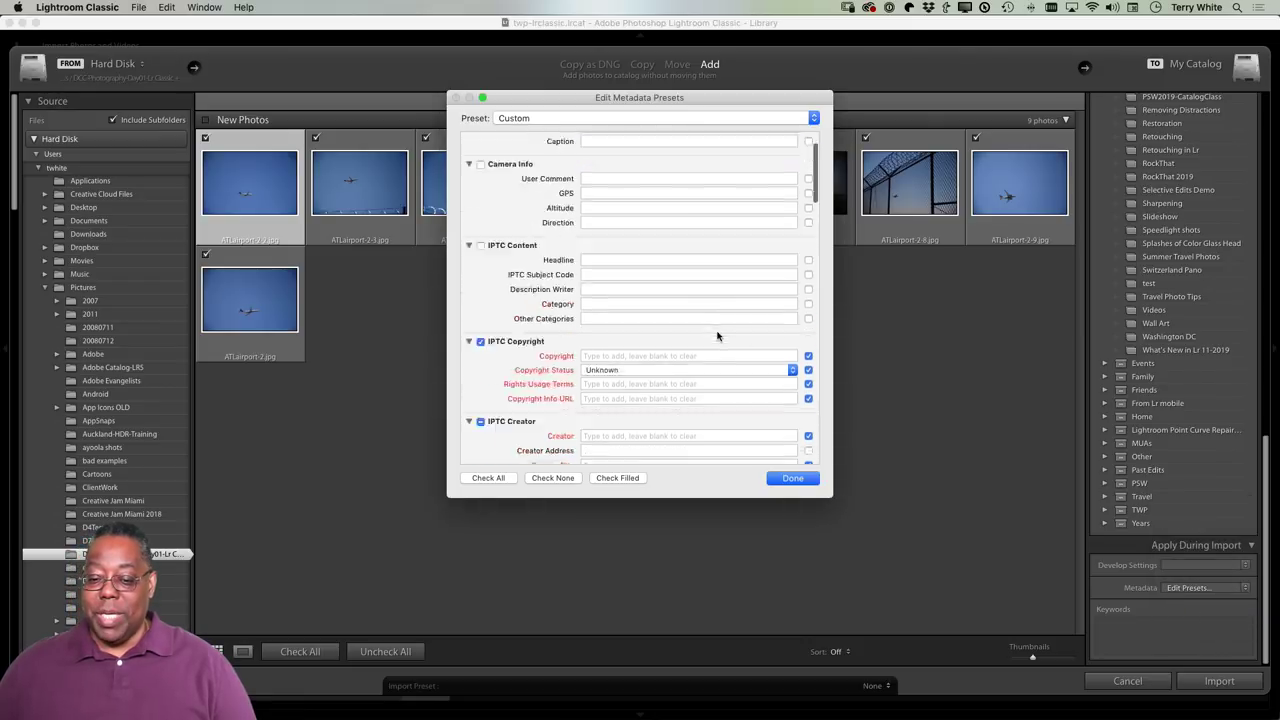
pyautogui.scroll(-3, 717, 337)
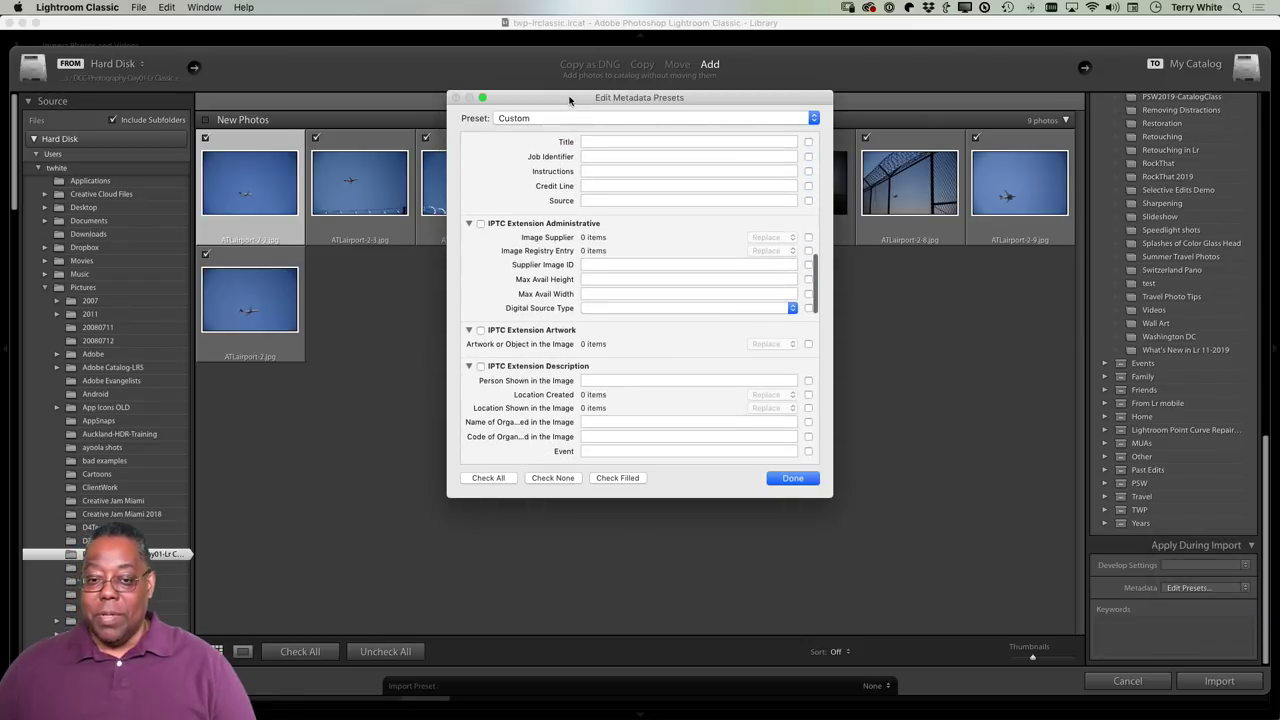
pyautogui.click(568, 117)
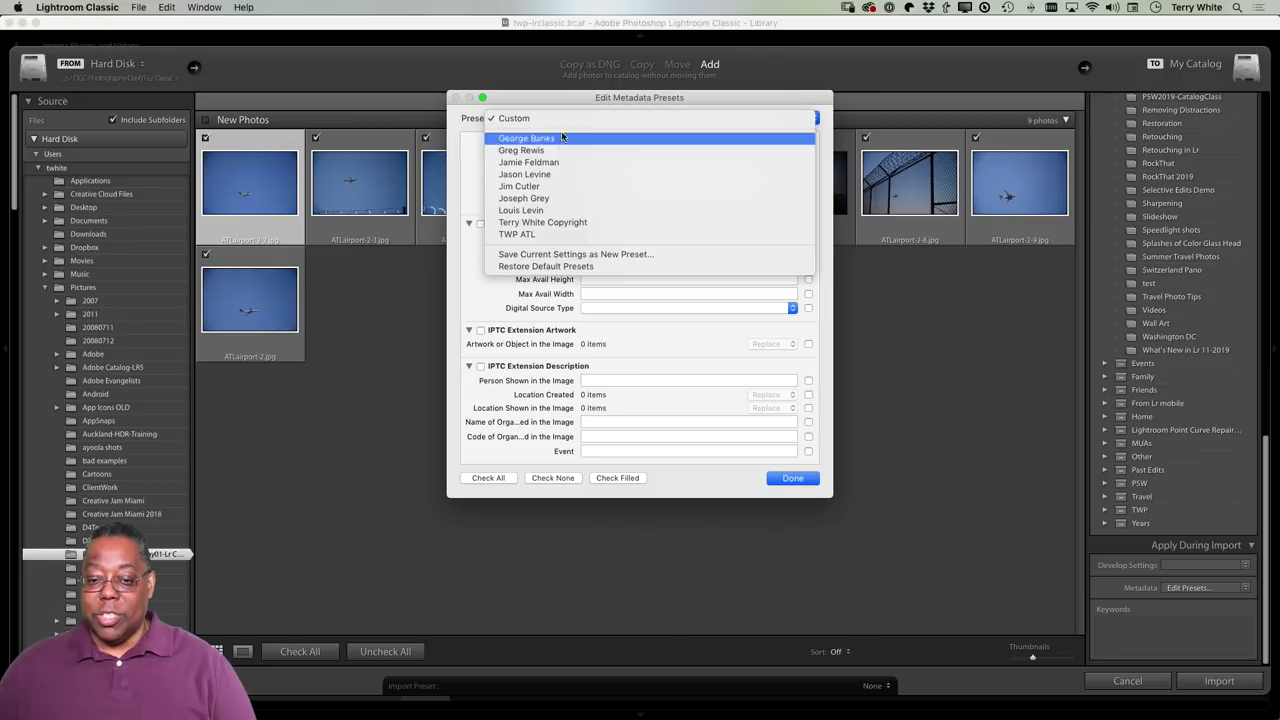
pyautogui.click(562, 236)
# - Set the Creator Website in the TWP ATL metadata preset to the photographer's https address ending in .photography
pyautogui.scroll(10, 697, 305)
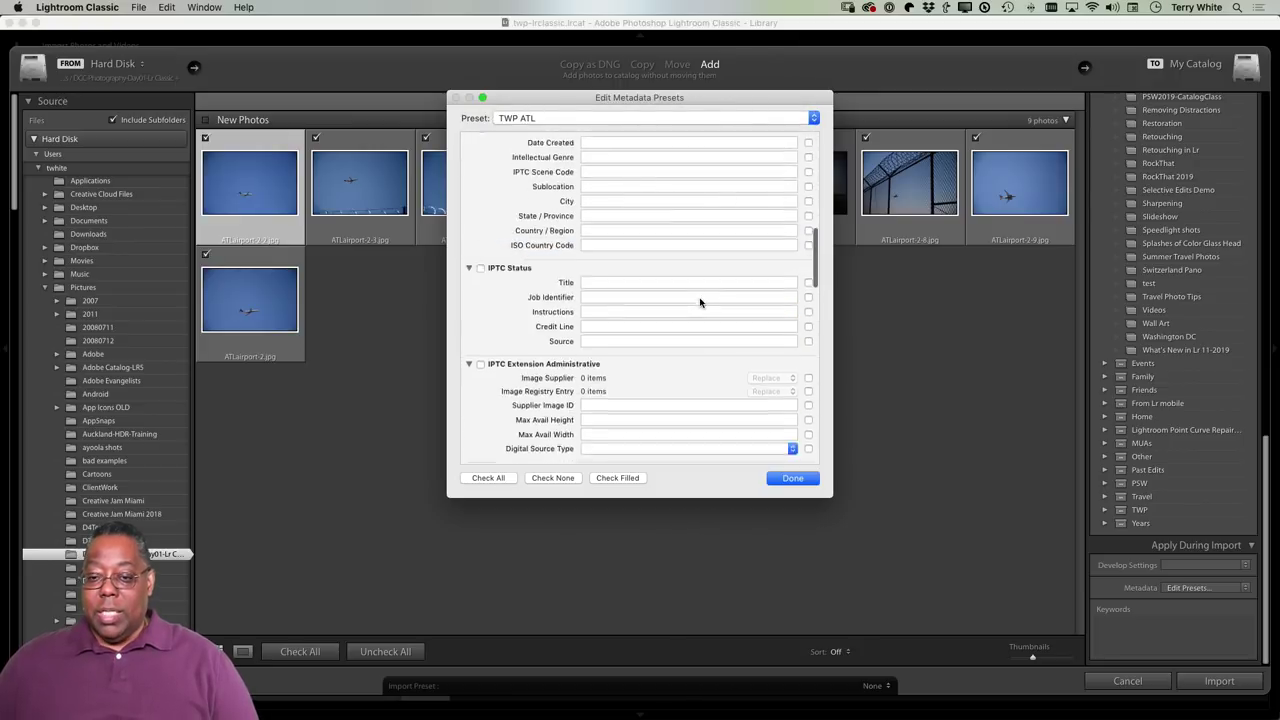
pyautogui.scroll(1, 700, 303)
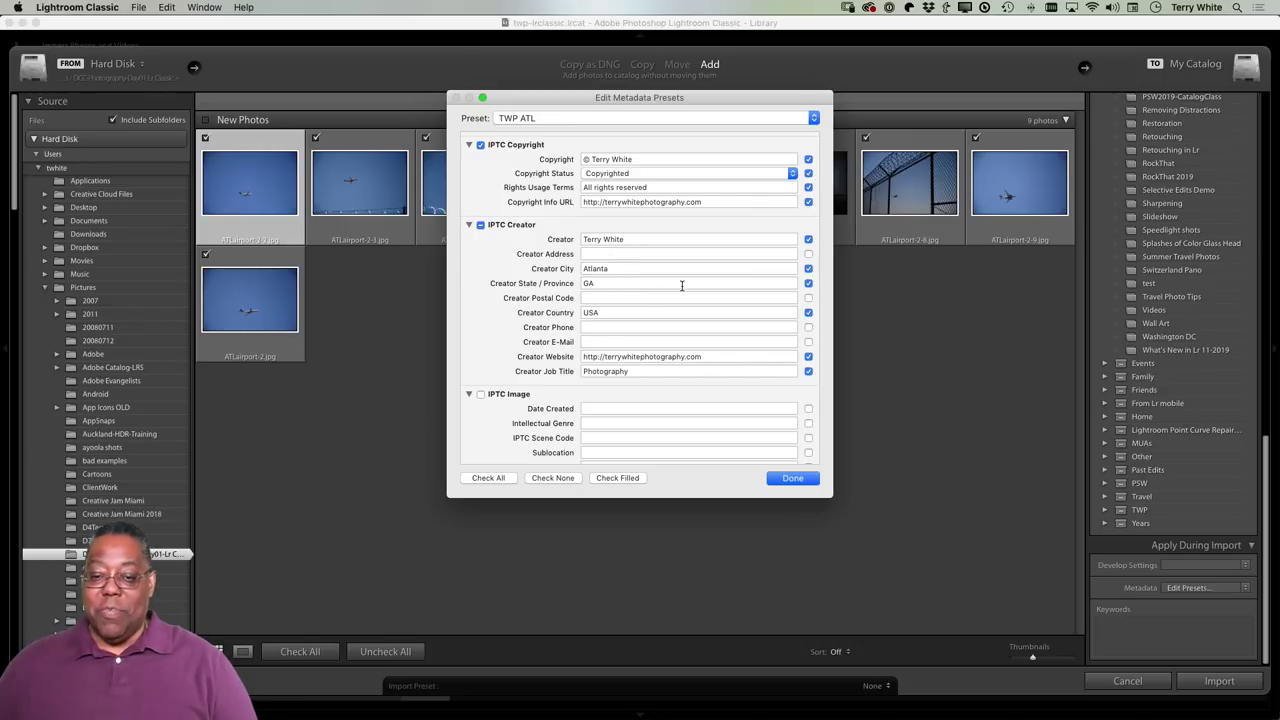
pyautogui.scroll(5, 682, 286)
pyautogui.scroll(-7, 682, 286)
pyautogui.scroll(1, 682, 286)
pyautogui.scroll(3, 640, 375)
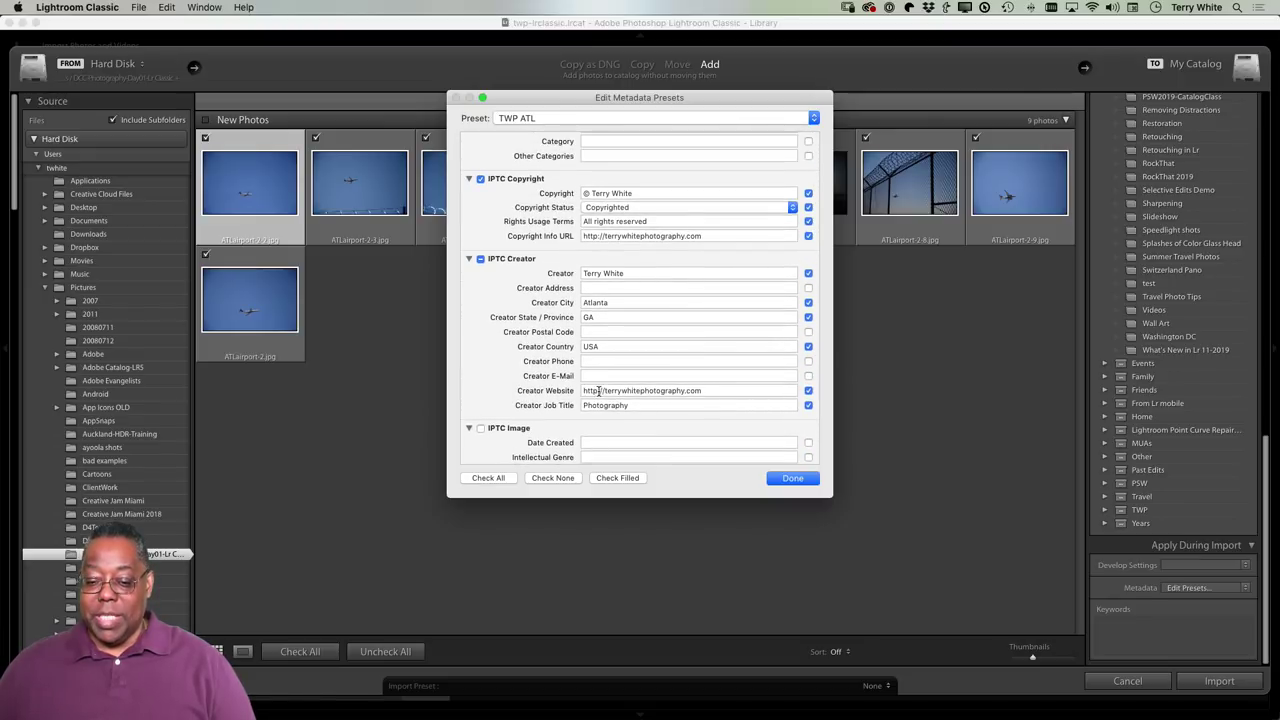
pyautogui.moveTo(583, 391); pyautogui.dragTo(737, 394)
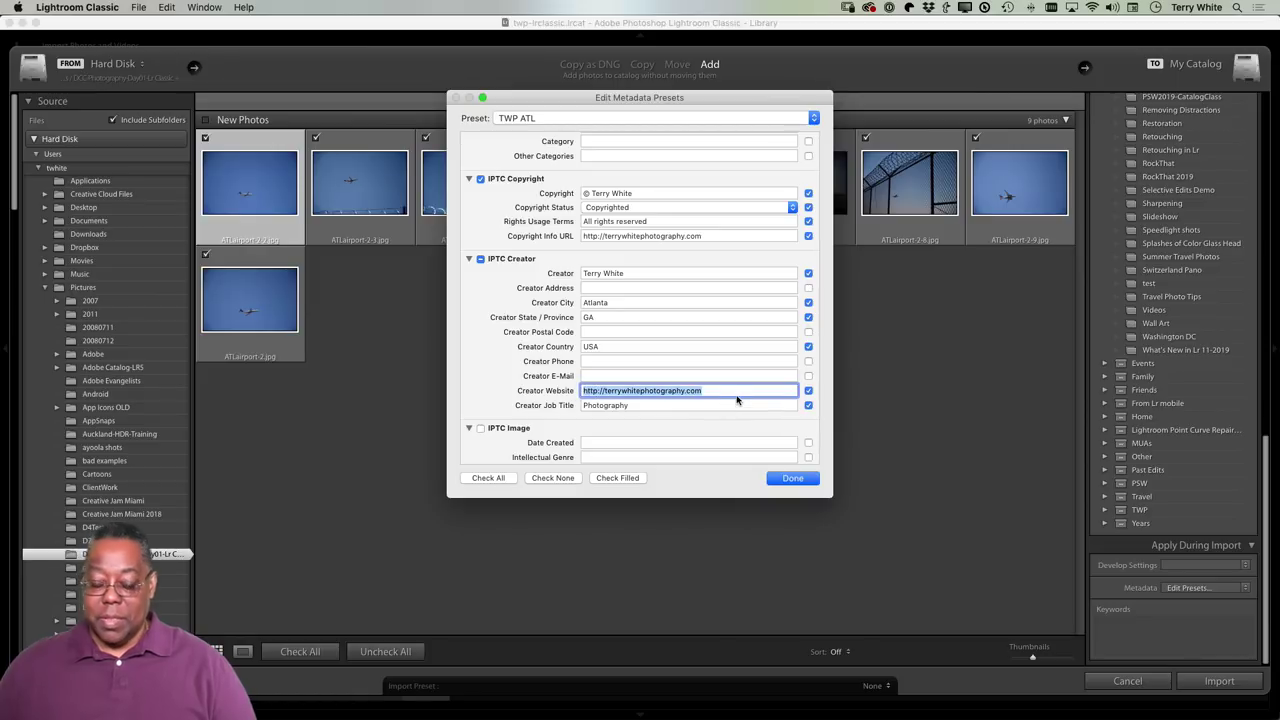
pyautogui.write('https://terrywhite')
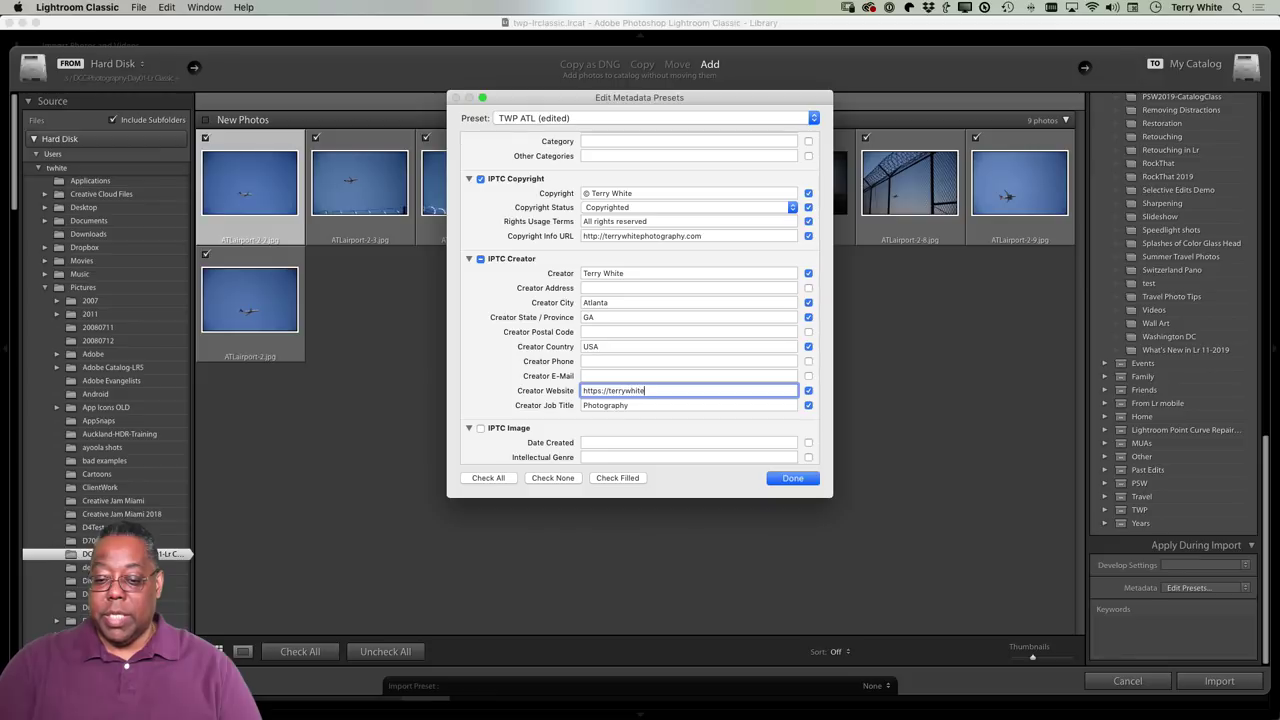
pyautogui.write('.photography')
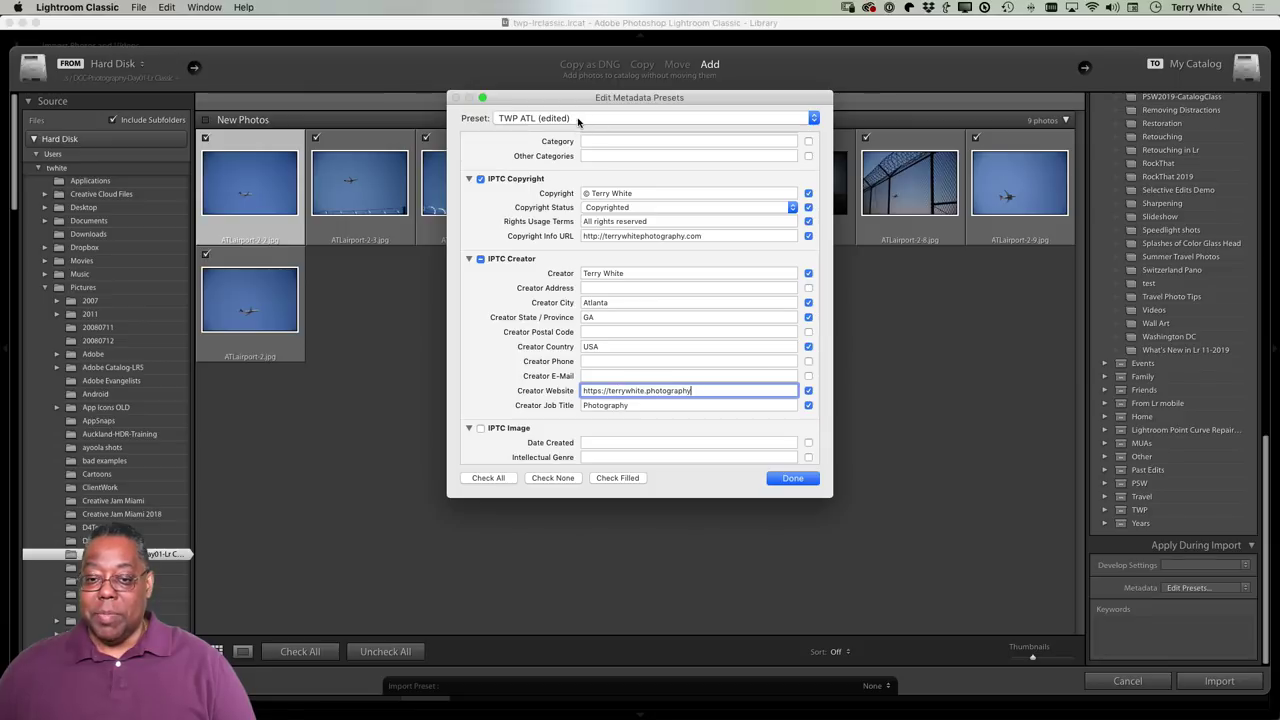
# - Update the TWP ATL preset with the edited settings and finish editing so it applies to the import
pyautogui.click(533, 119)
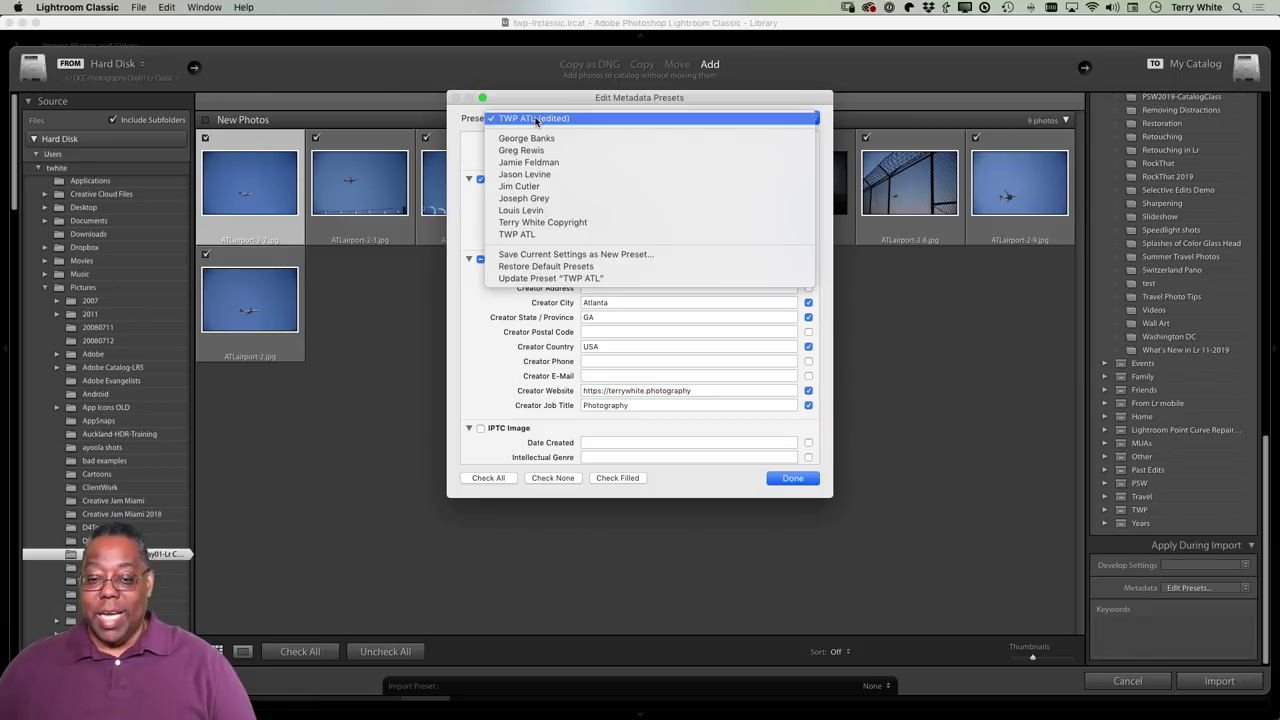
pyautogui.click(574, 278)
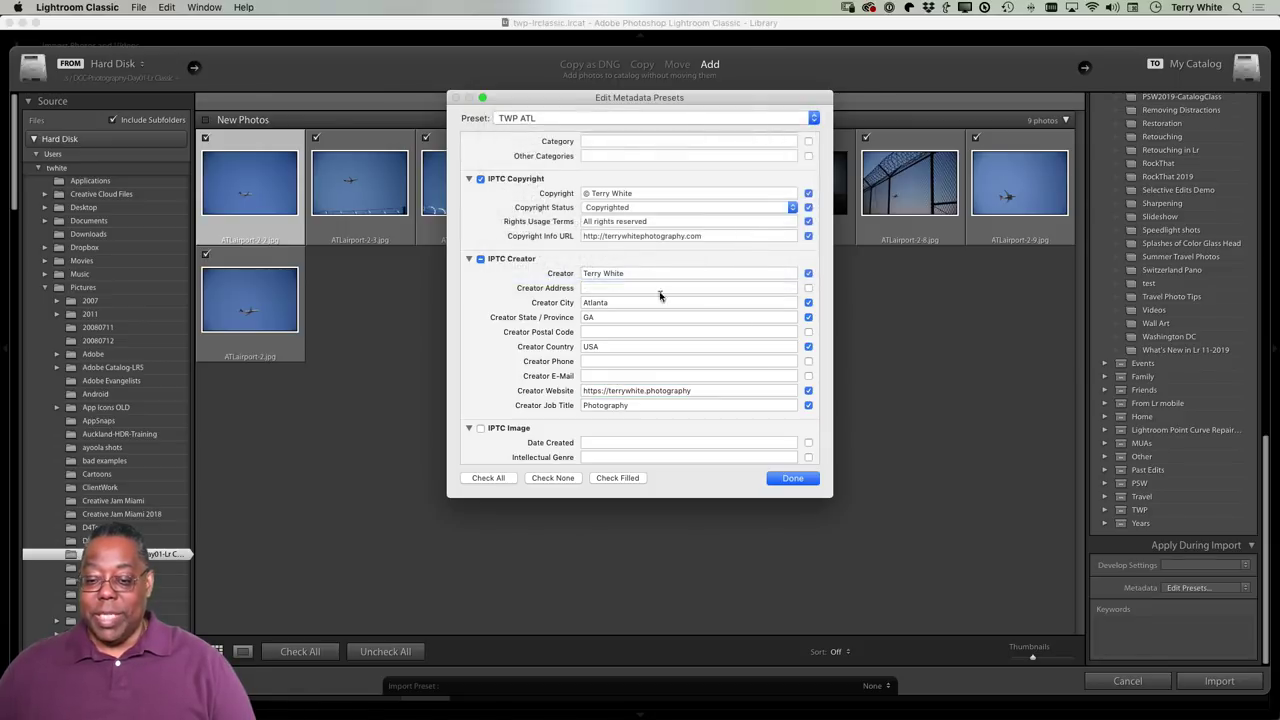
pyautogui.click(796, 480)
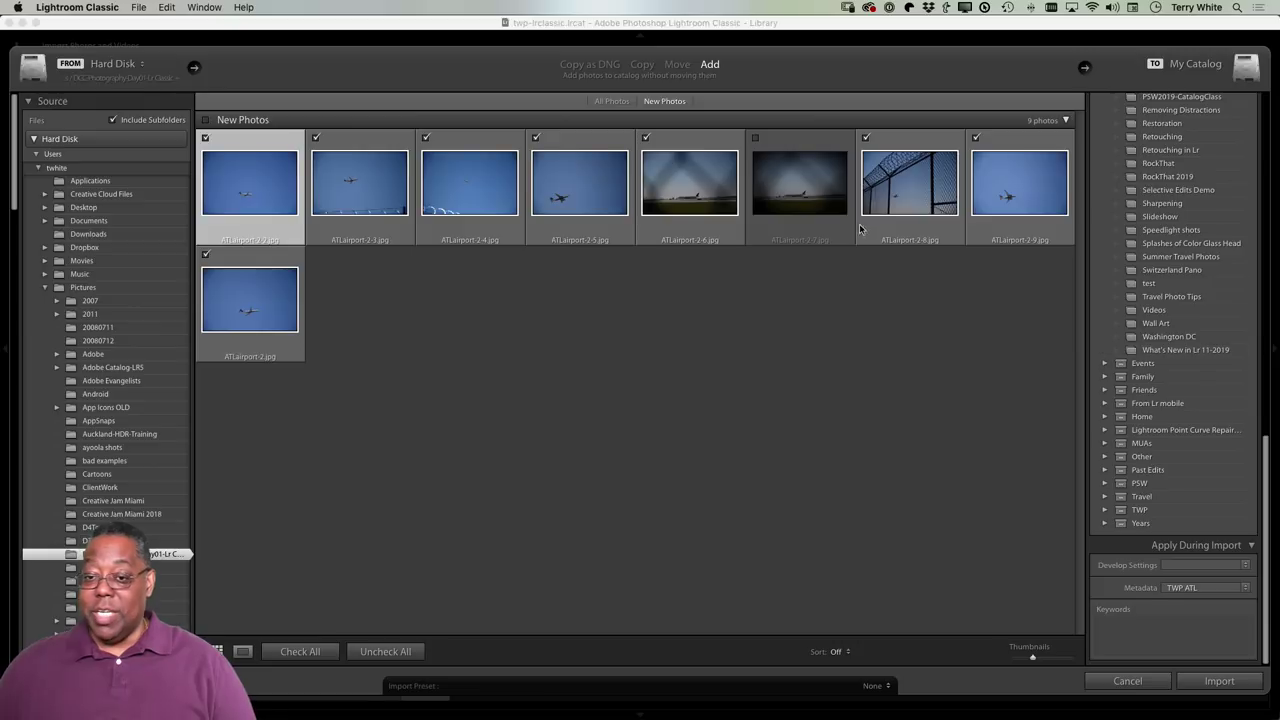
# - Import the checked photos and open the DCC-Photography-11-2019 collection in the Demo set
pyautogui.click(1197, 685)
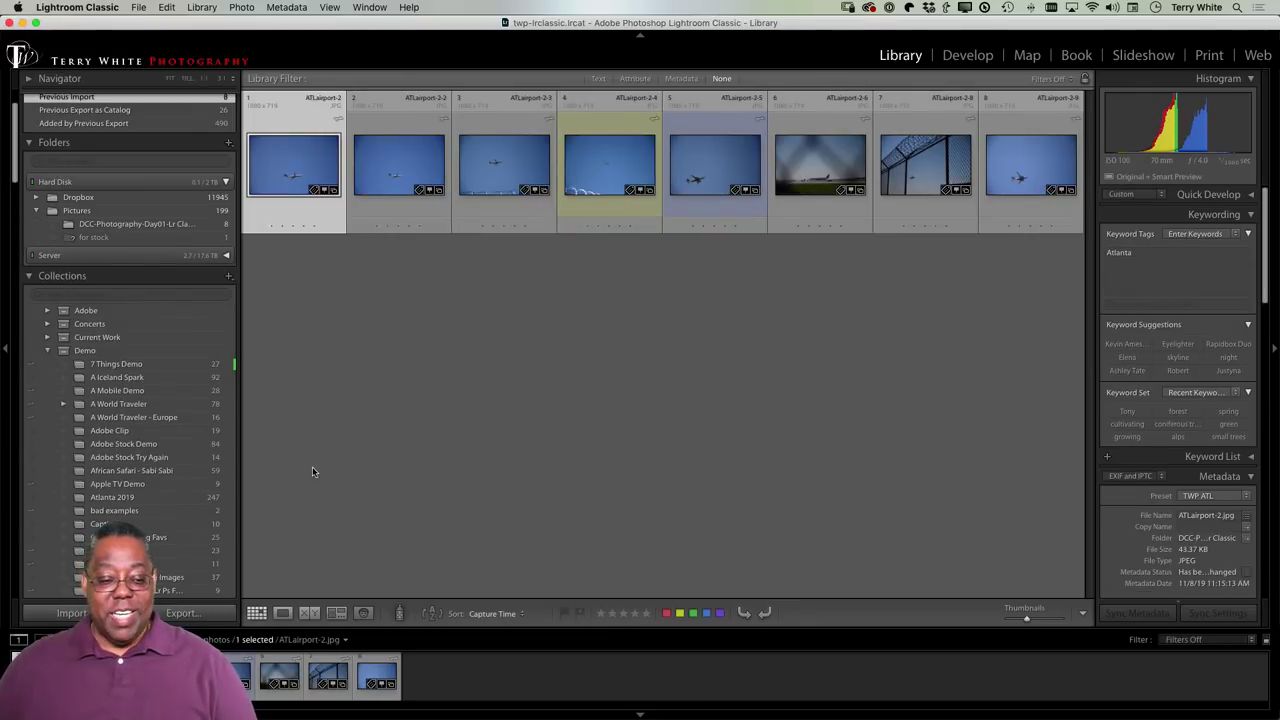
pyautogui.scroll(-5, 205, 460)
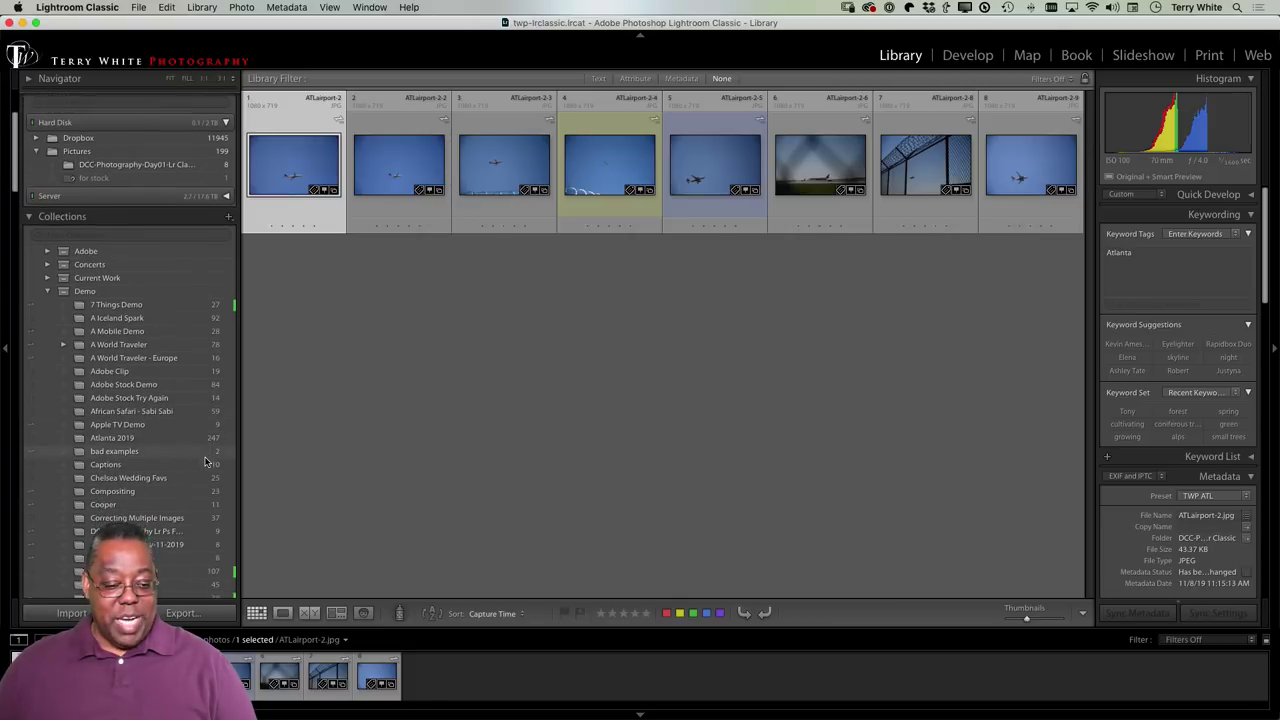
pyautogui.click(128, 510)
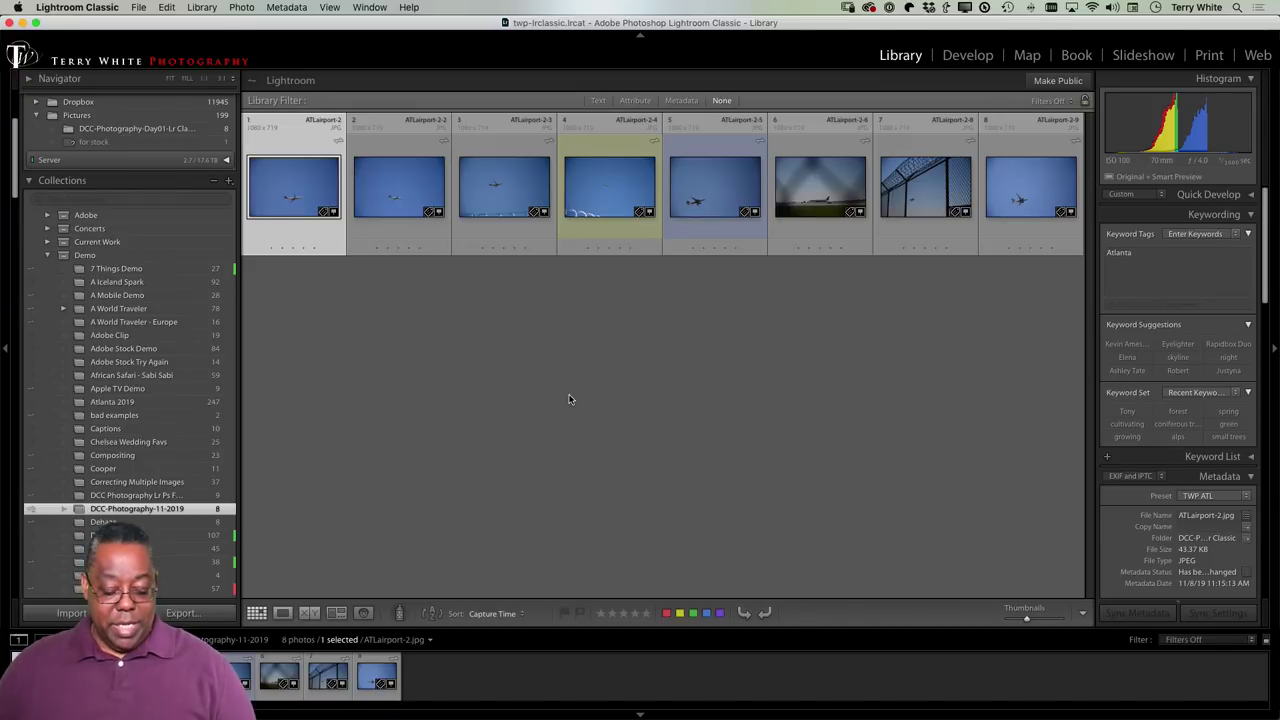
# - Switch to the cloud-based Adobe Lightroom app and bring its minimized window into view
pyautogui.press('super+Tab')
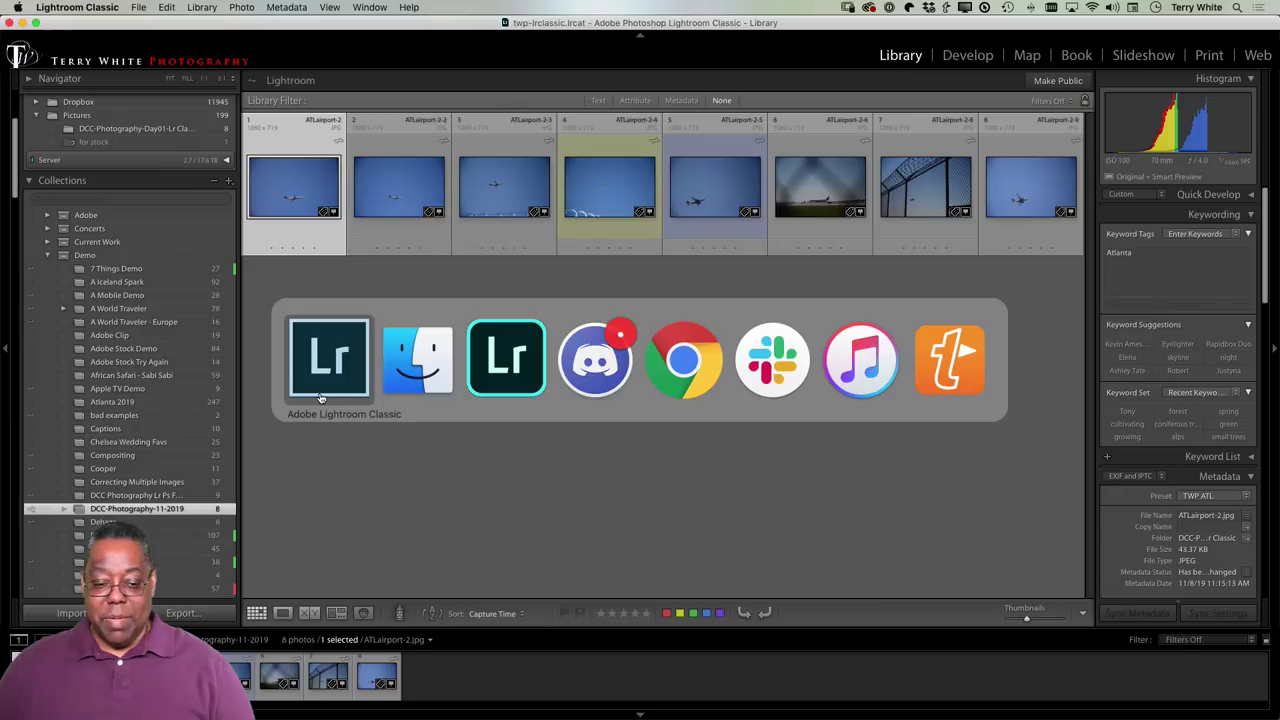
pyautogui.click(507, 360)
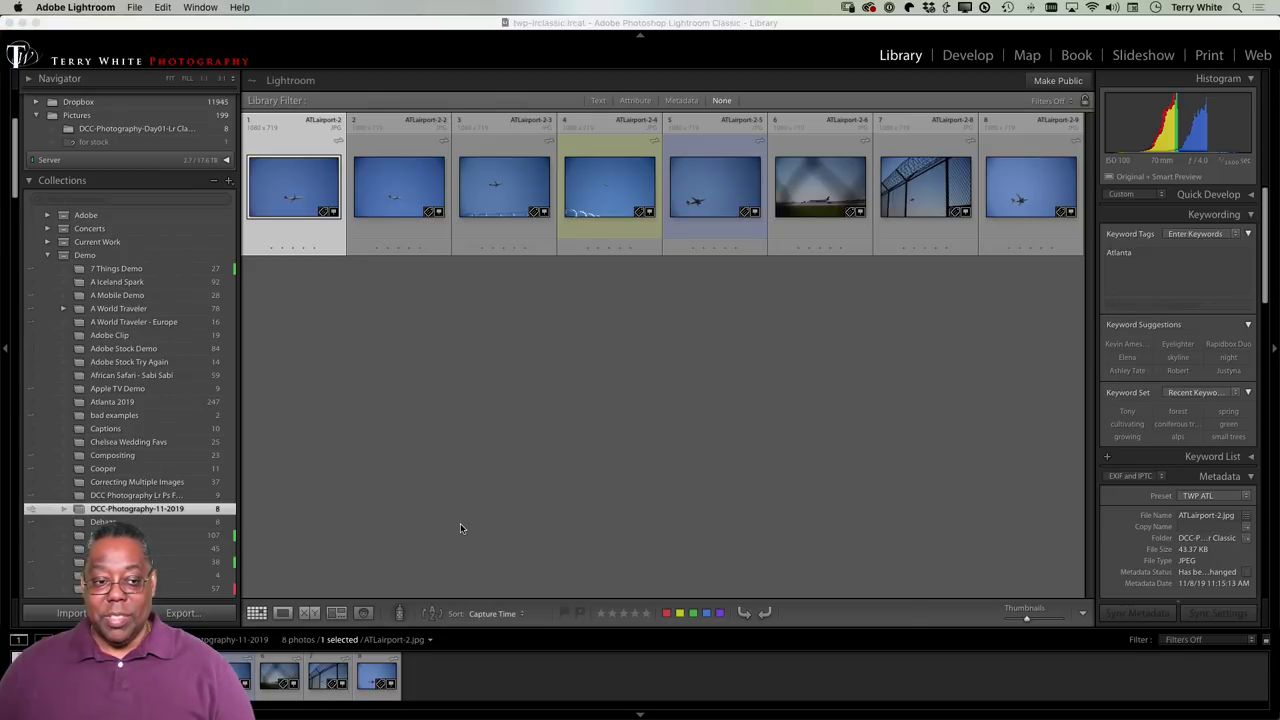
pyautogui.press('super+Tab')
pyautogui.press('super+Tab')
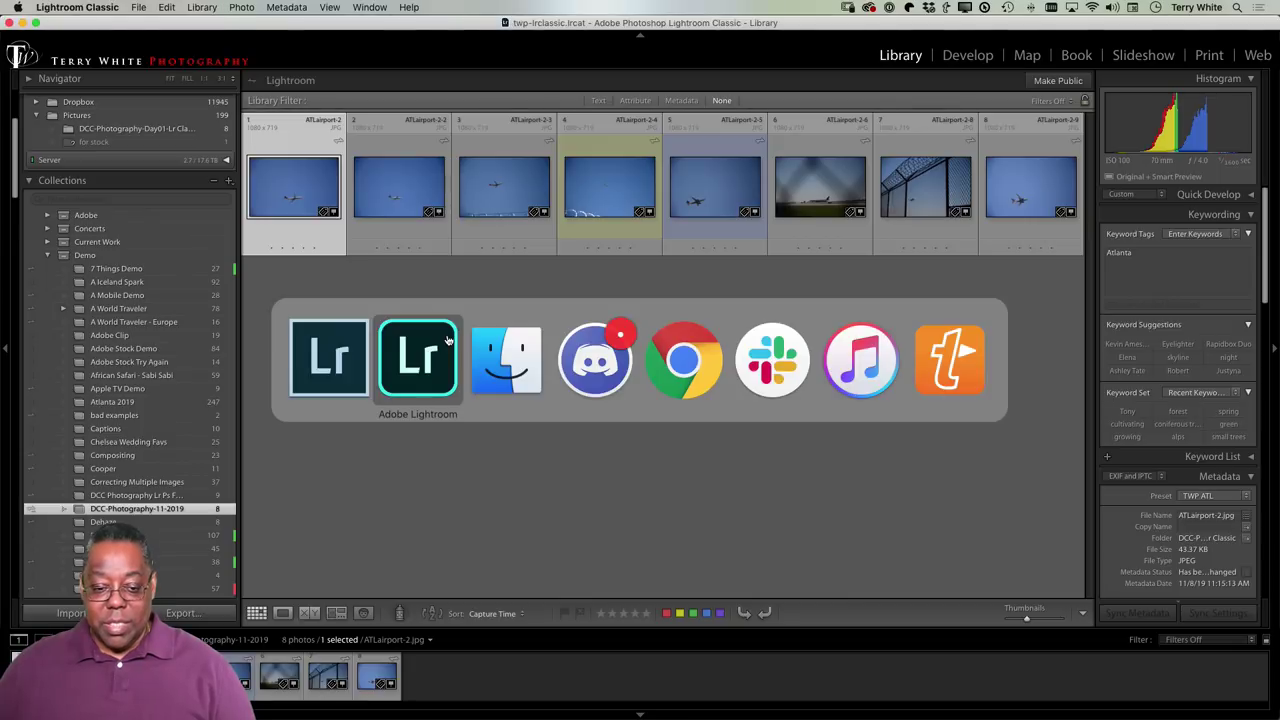
pyautogui.click(448, 340)
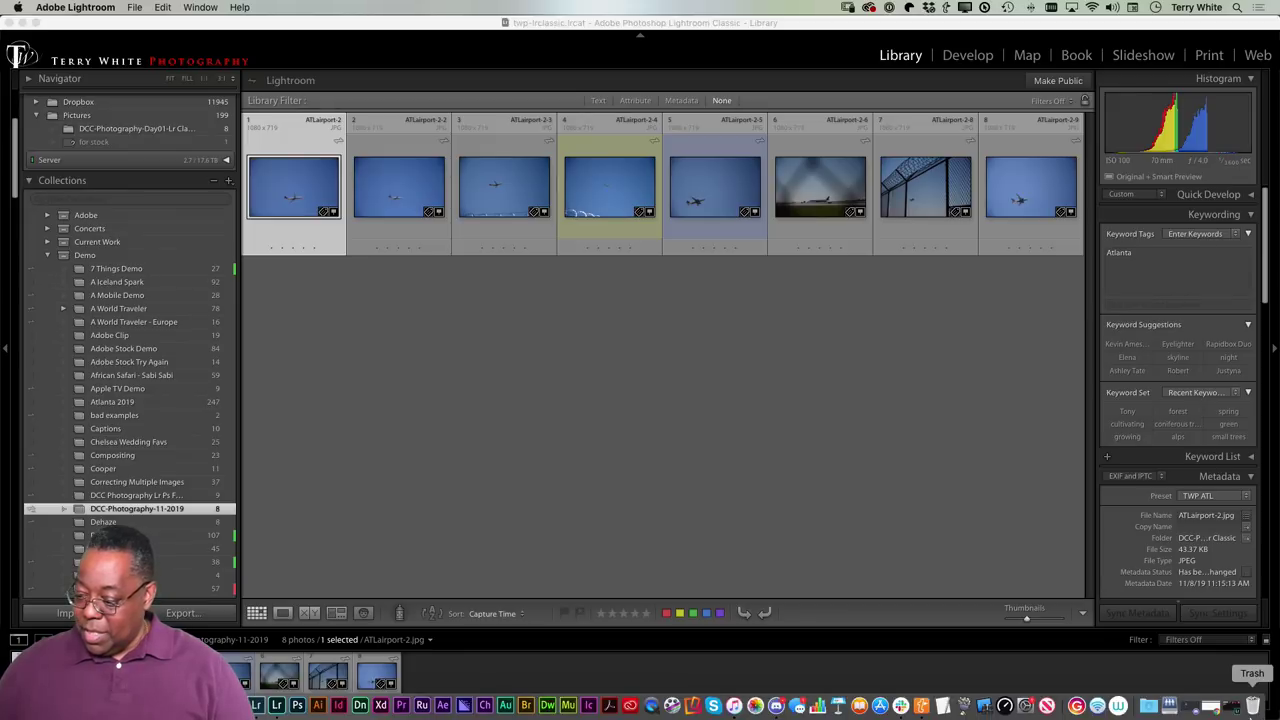
pyautogui.click(1233, 712)
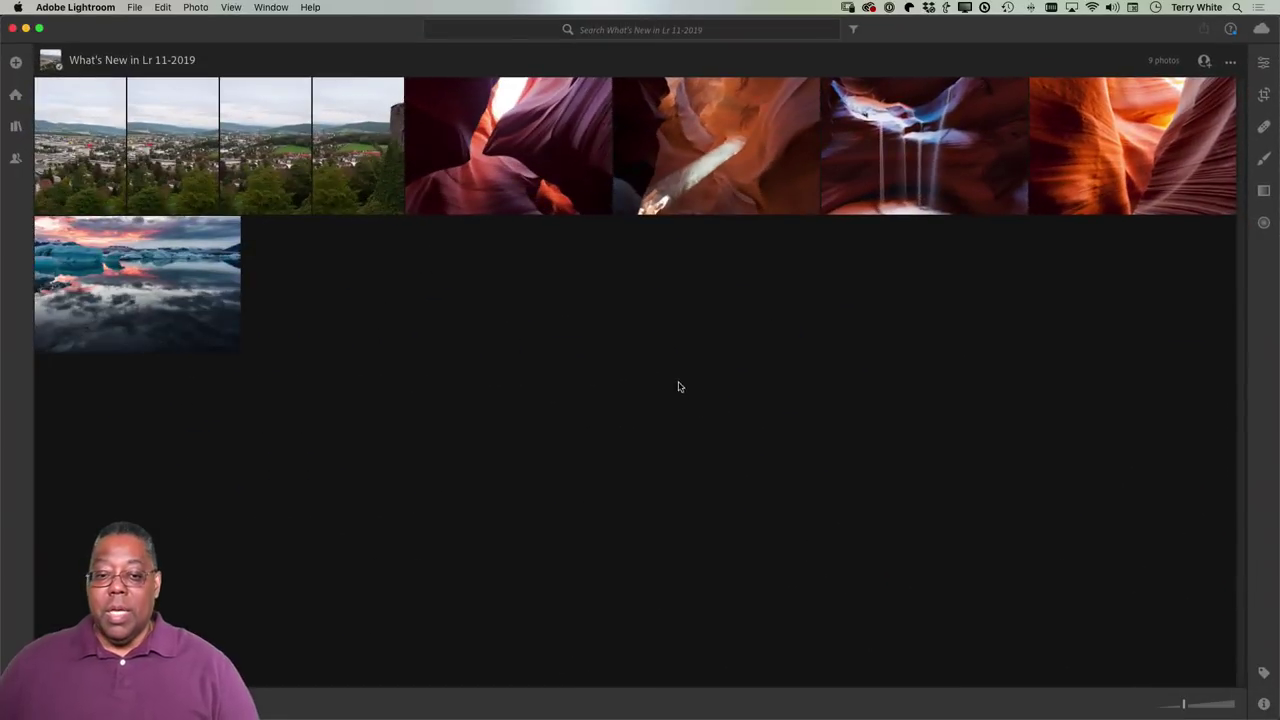
# - Start adding photos, allow access to the Apple Photos Library, and load the DCC-Photography-Day01-Lr Classic folder for import review
pyautogui.click(16, 64)
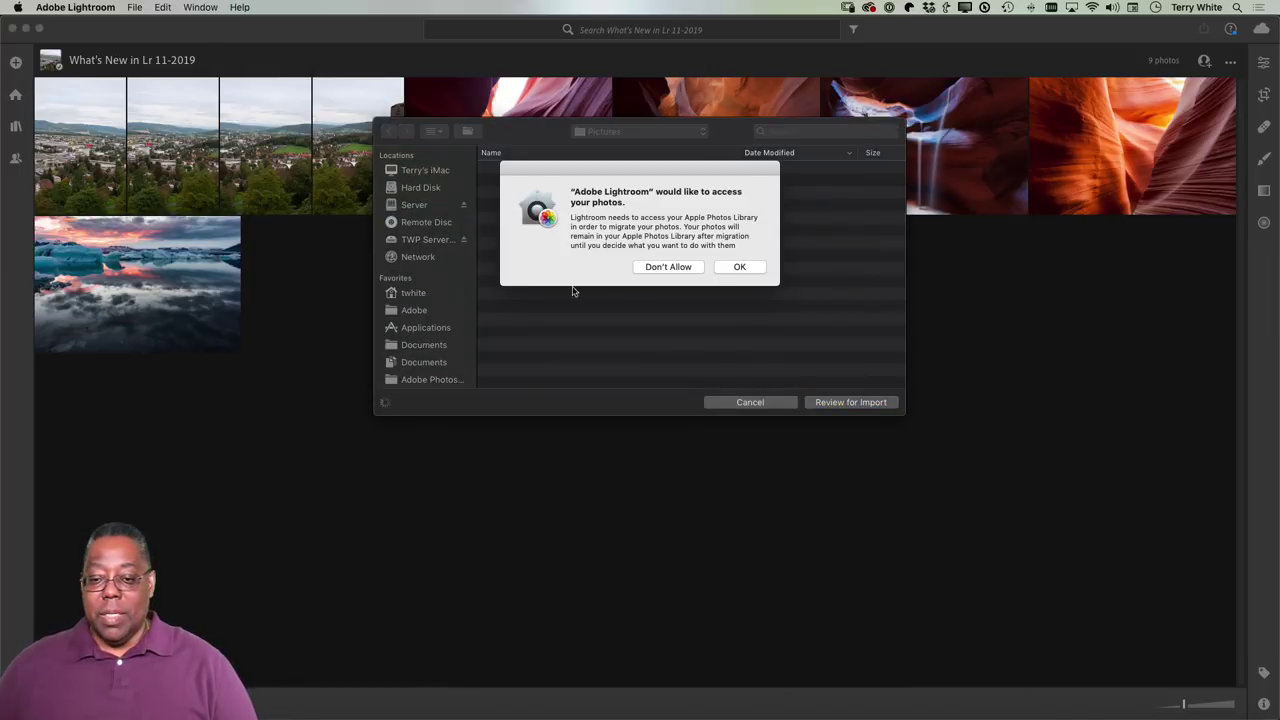
pyautogui.click(736, 267)
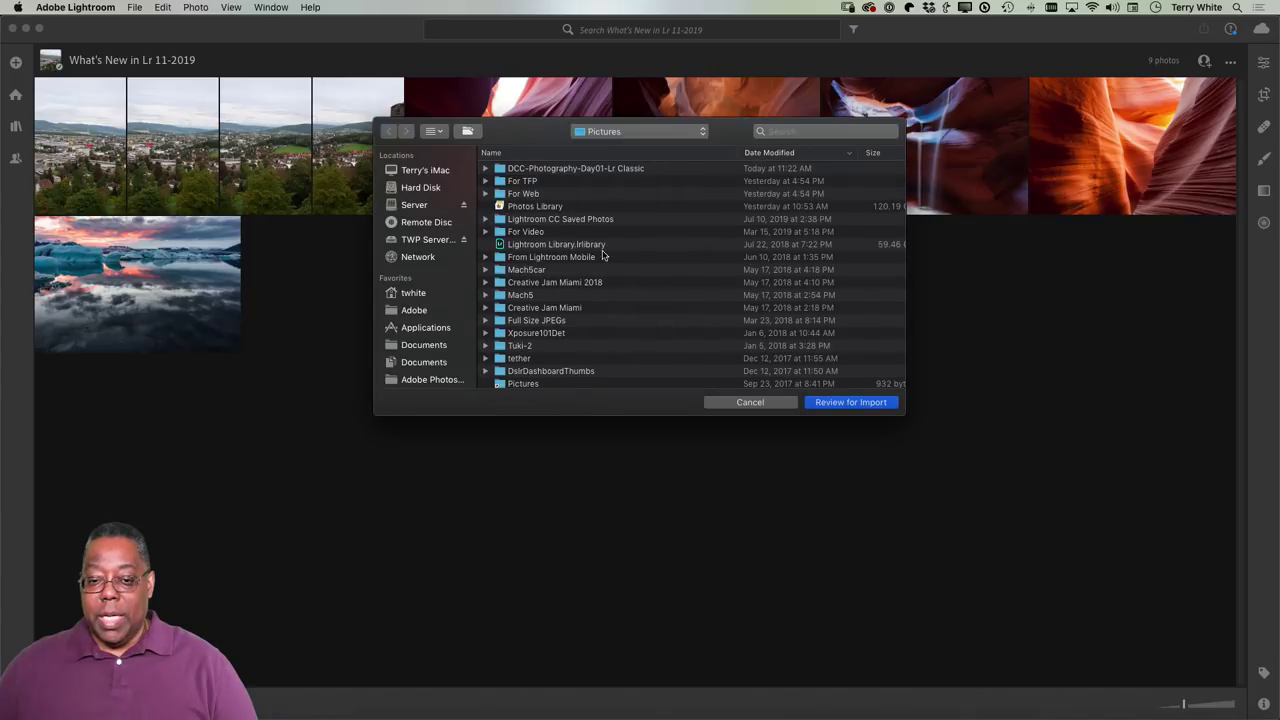
pyautogui.click(566, 170)
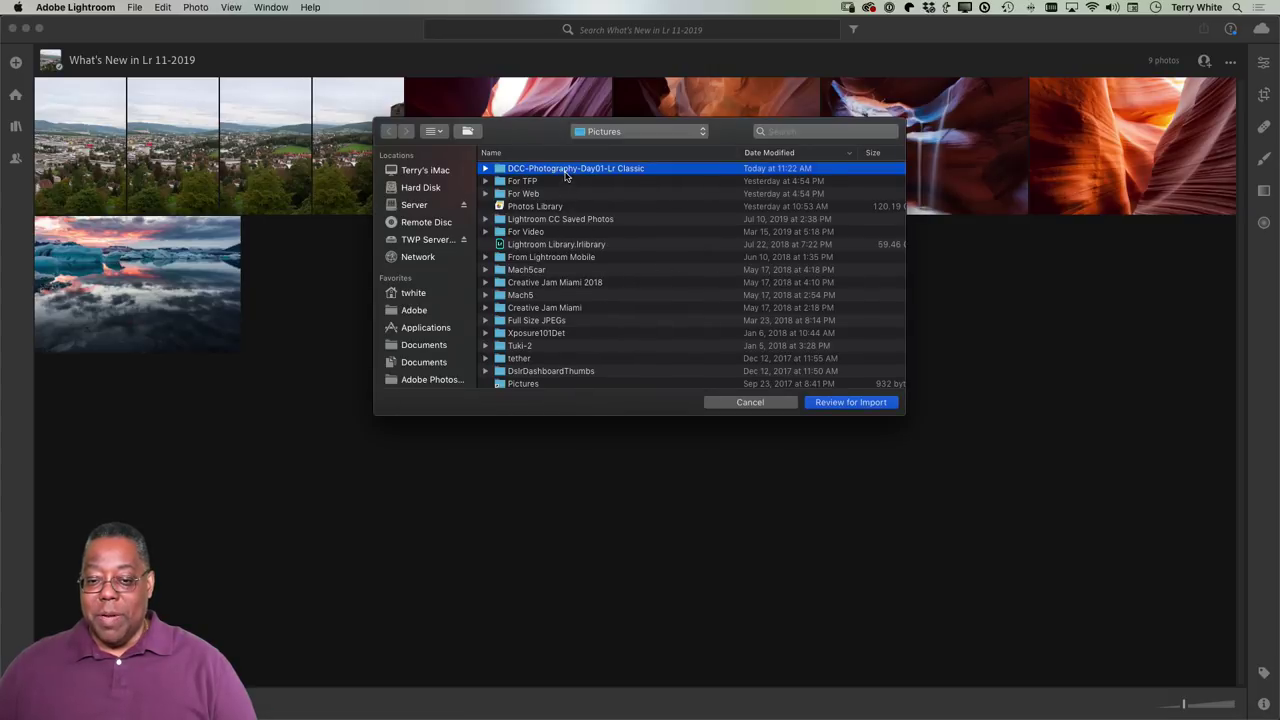
pyautogui.click(810, 402)
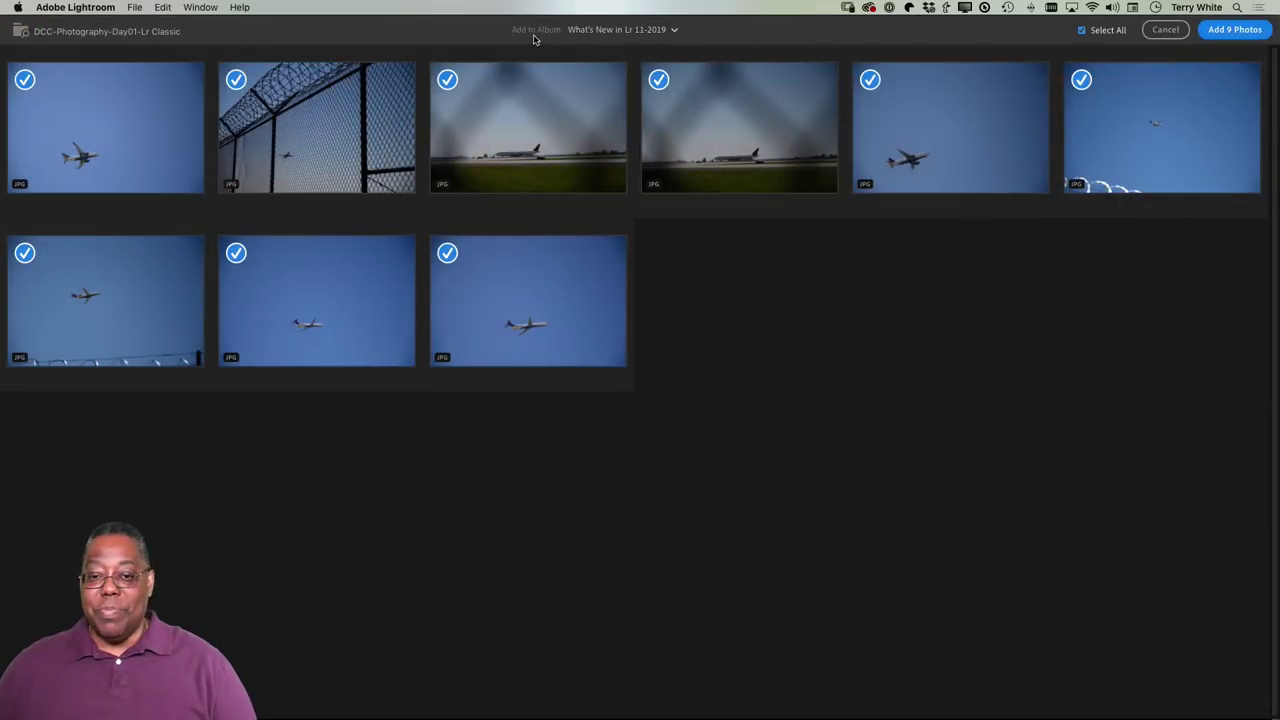
# - Add the photos to the DCC-Photography-11-2019 album, excluding the first of the two runway shots taken through the blurred fence
pyautogui.click(672, 31)
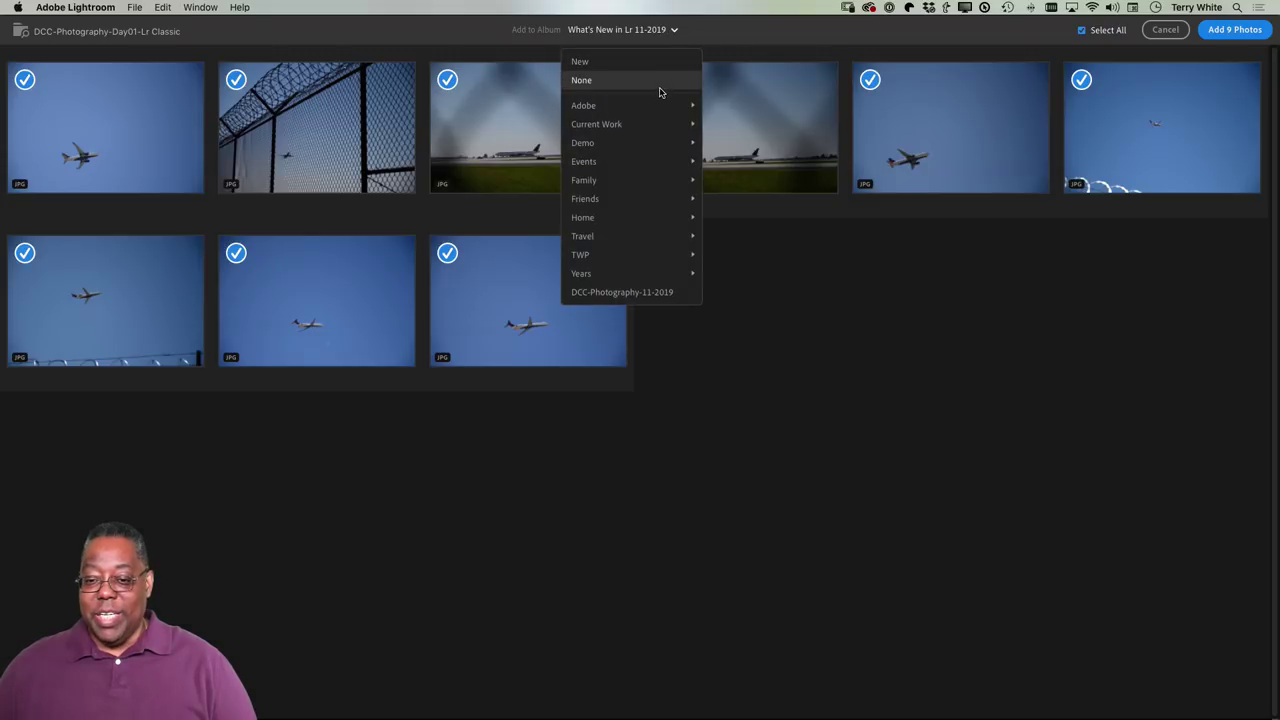
pyautogui.moveTo(636, 126)
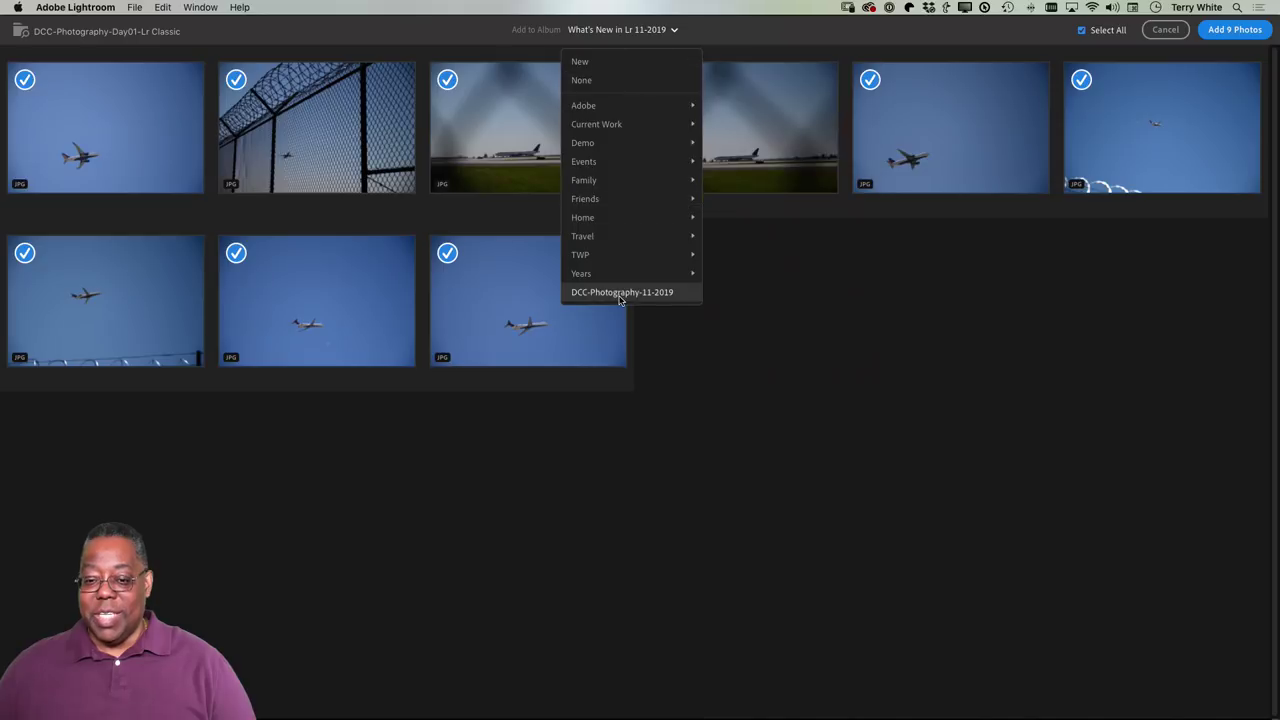
pyautogui.click(622, 293)
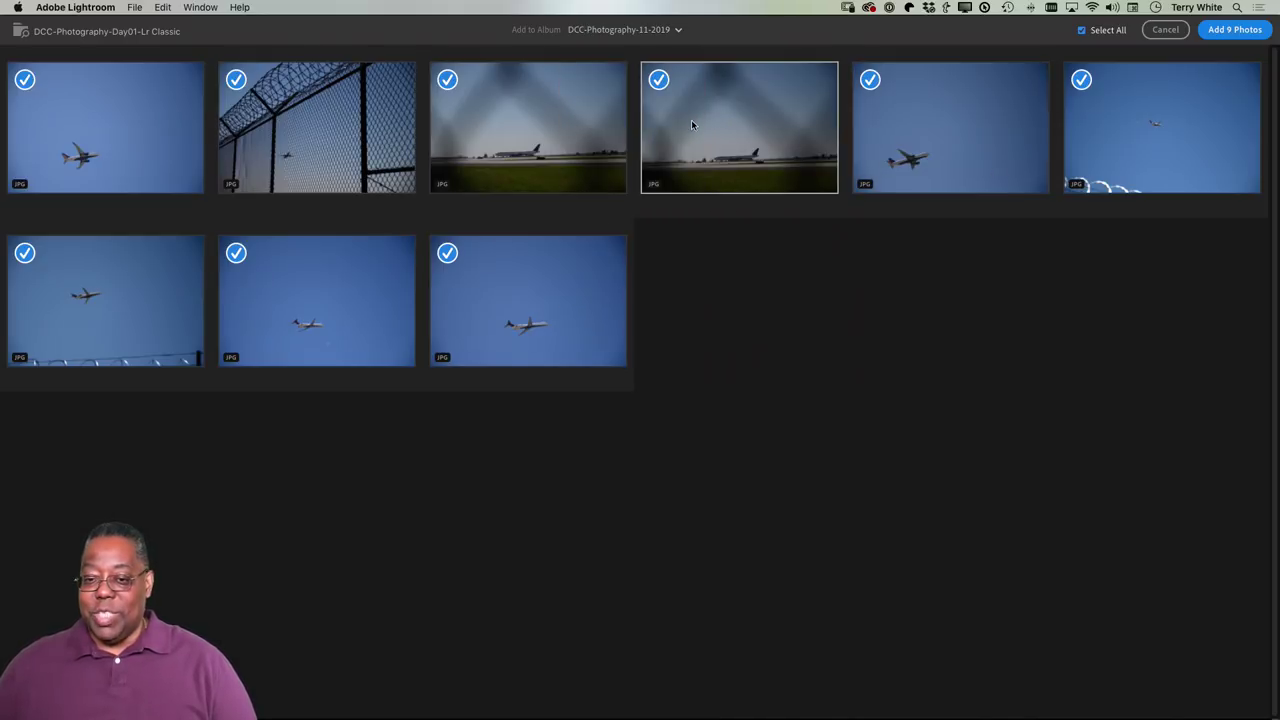
pyautogui.click(447, 80)
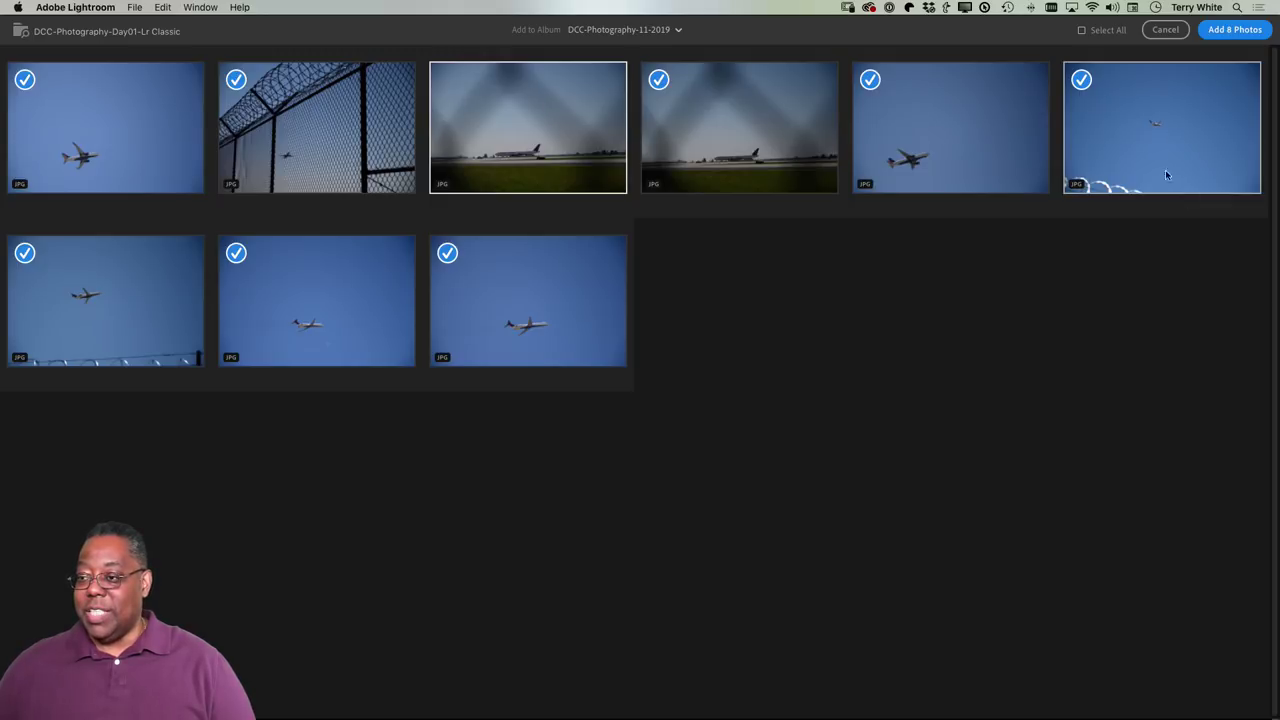
pyautogui.click(1234, 30)
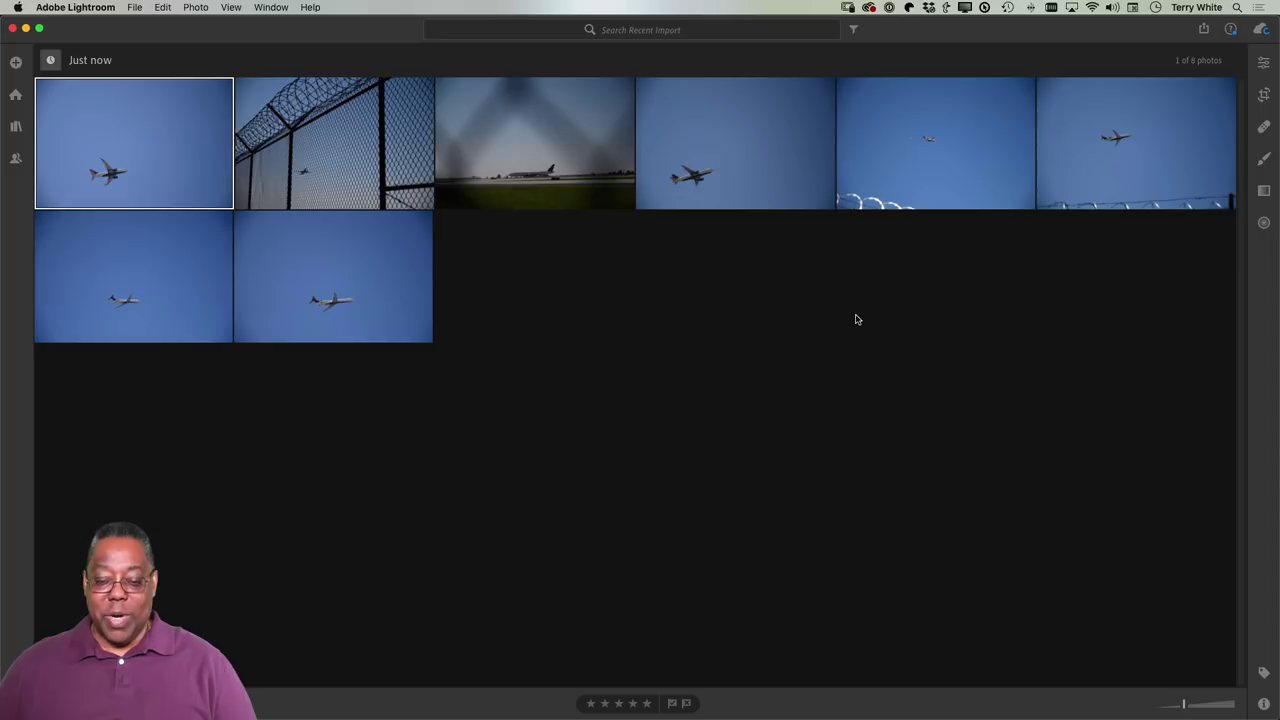
# - Switch back to Lightroom Classic and browse the collection's photos in enlarged single view, ending on ATLairport-2-4.jpg
pyautogui.press('super+Tab')
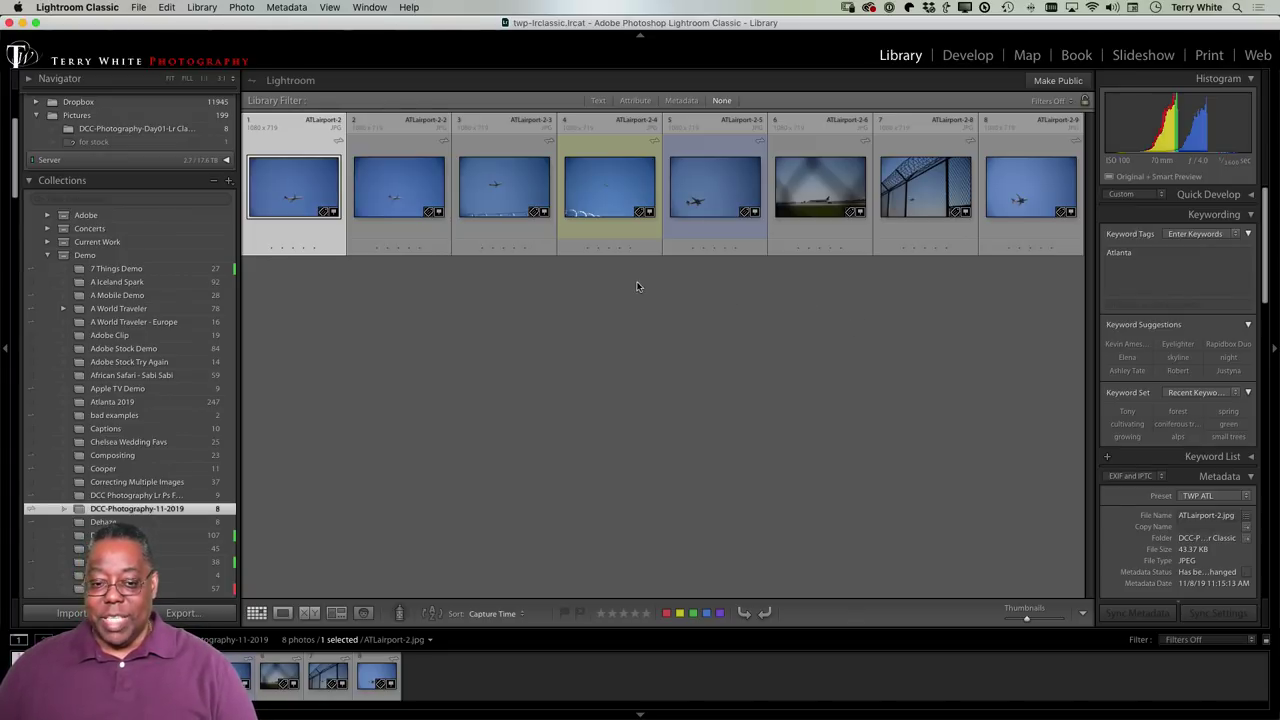
pyautogui.doubleClick(500, 205)
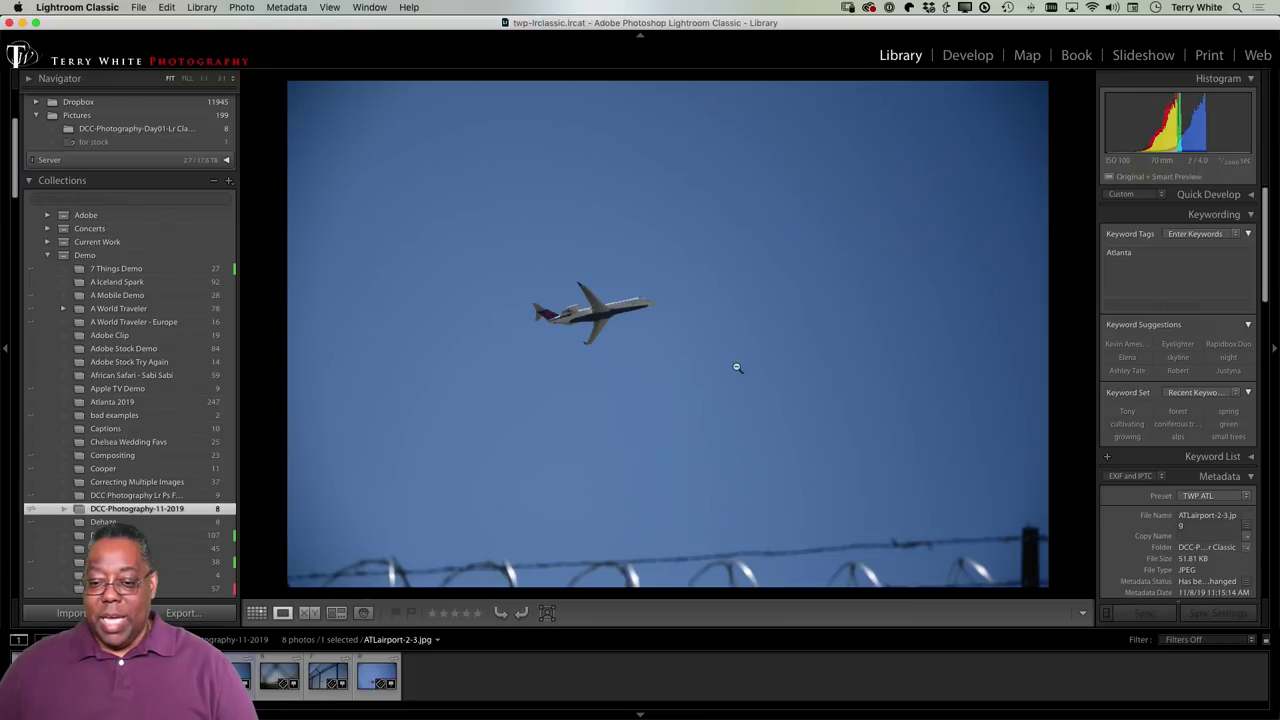
pyautogui.press('Left')
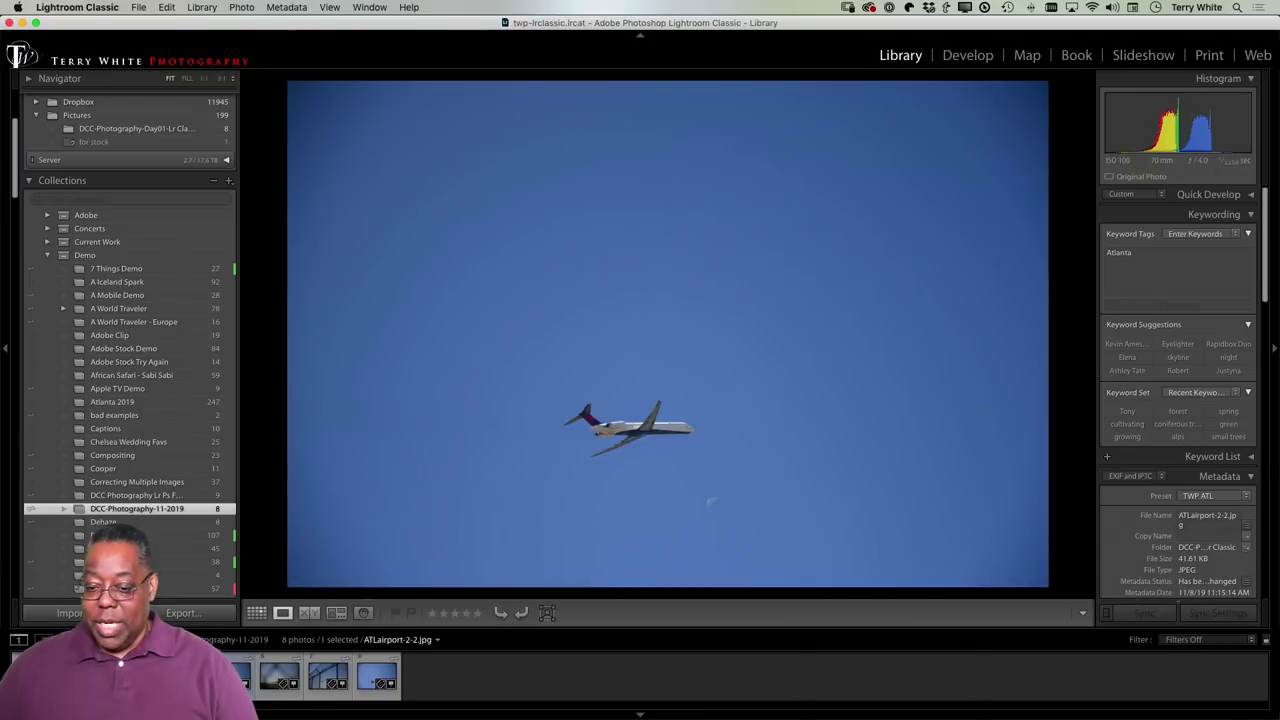
pyautogui.press('Left')
pyautogui.press('Left')
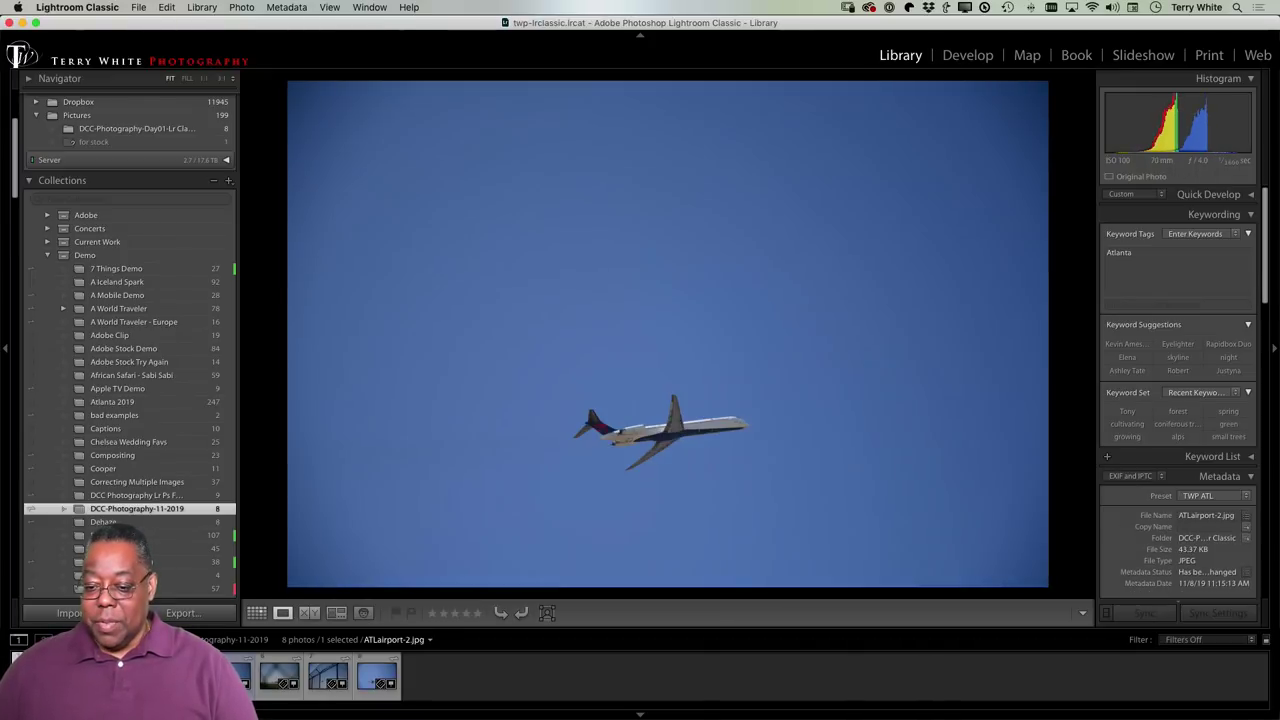
pyautogui.press('Left')
pyautogui.press('Left')
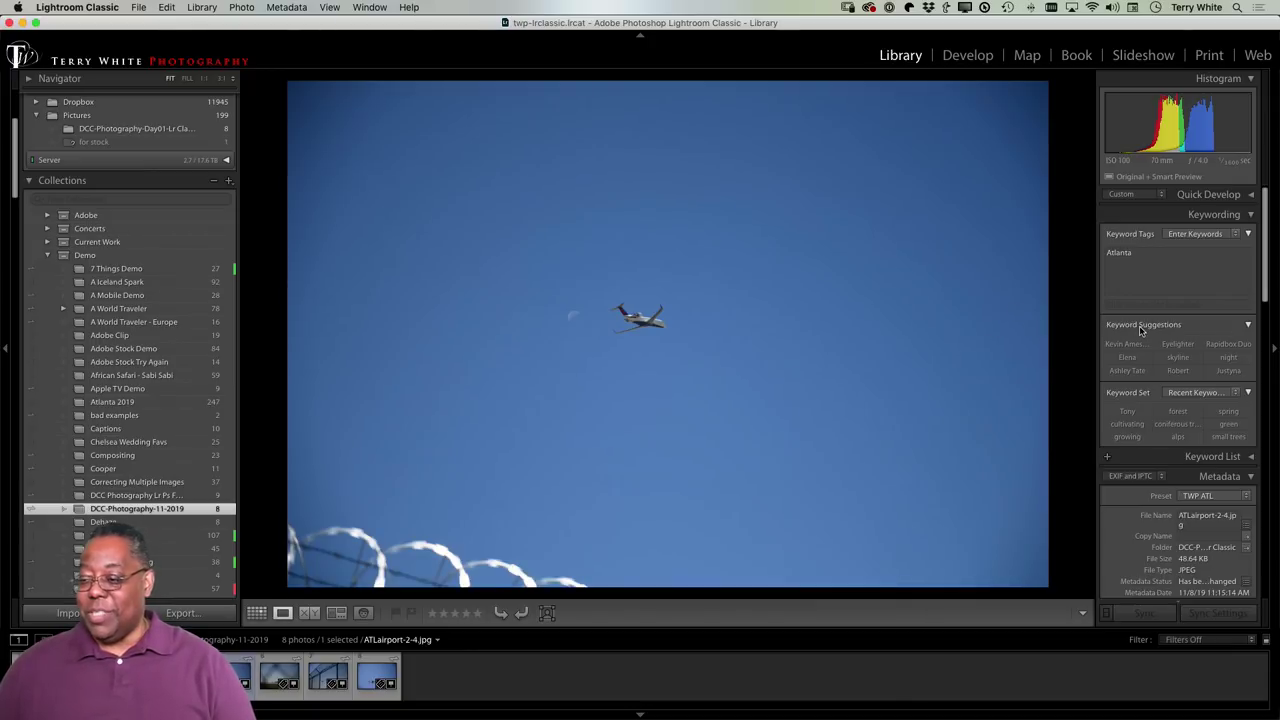
pyautogui.scroll(-5, 1140, 330)
pyautogui.scroll(3, 1140, 330)
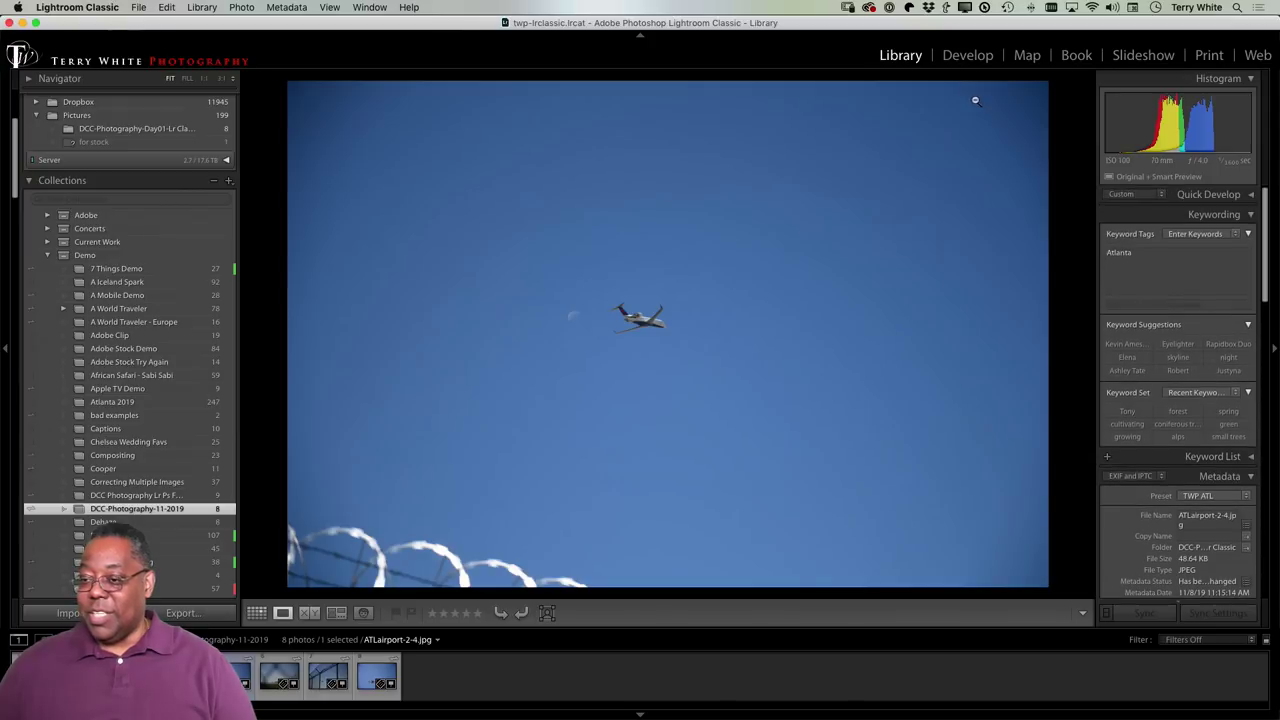
# - Open ATLairport-2-4.jpg in the Develop module, replace the side-by-side comparison with a single Before view, and collapse the HSL/Color adjustments
pyautogui.click(967, 55)
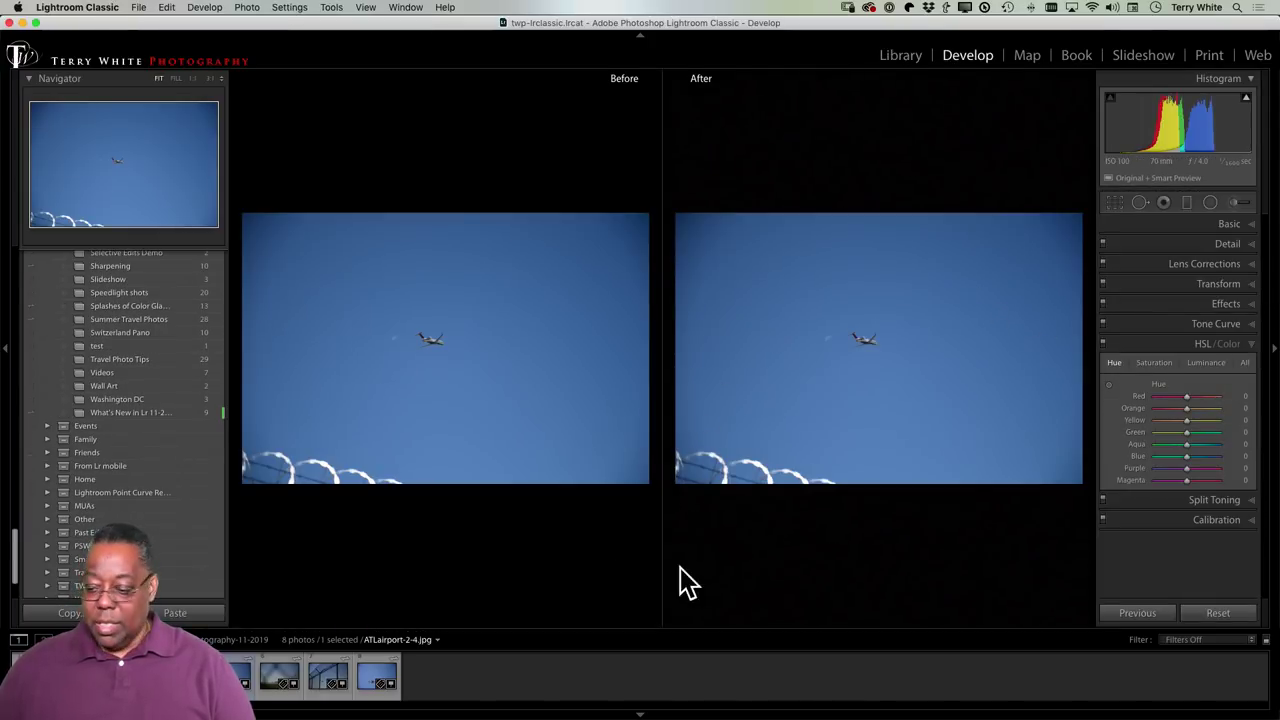
pyautogui.press('\\')
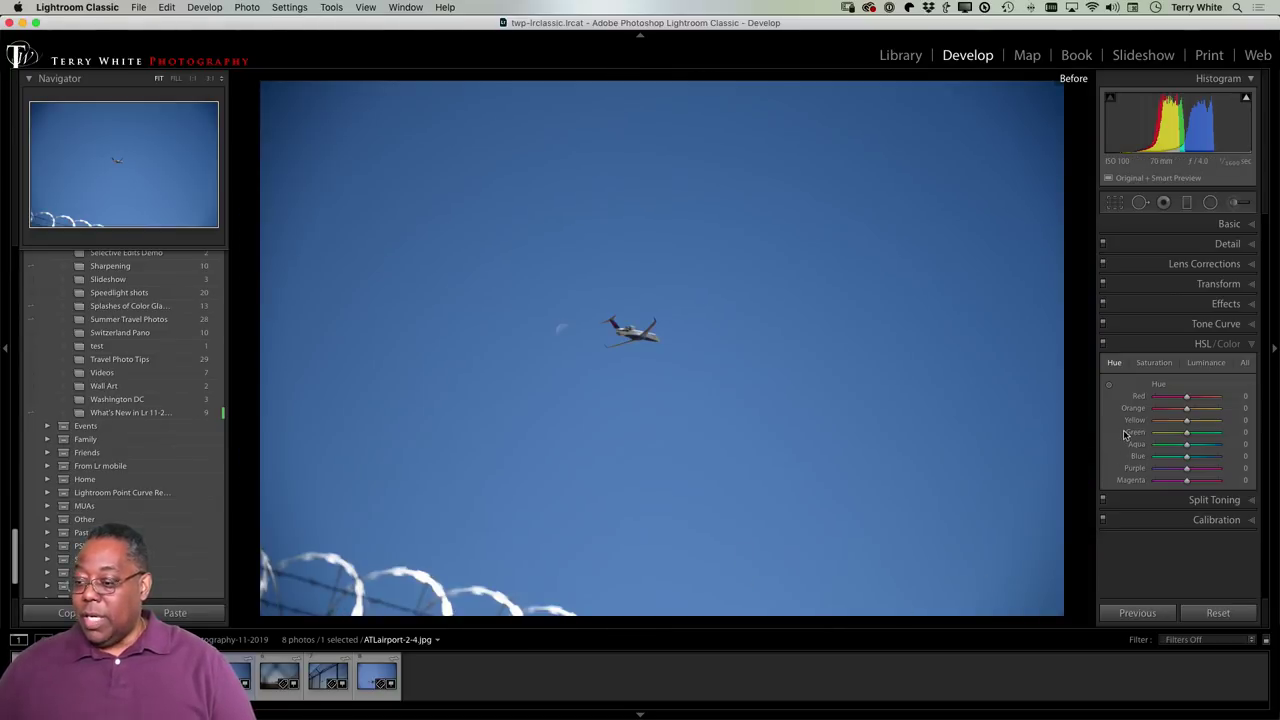
pyautogui.click(1249, 345)
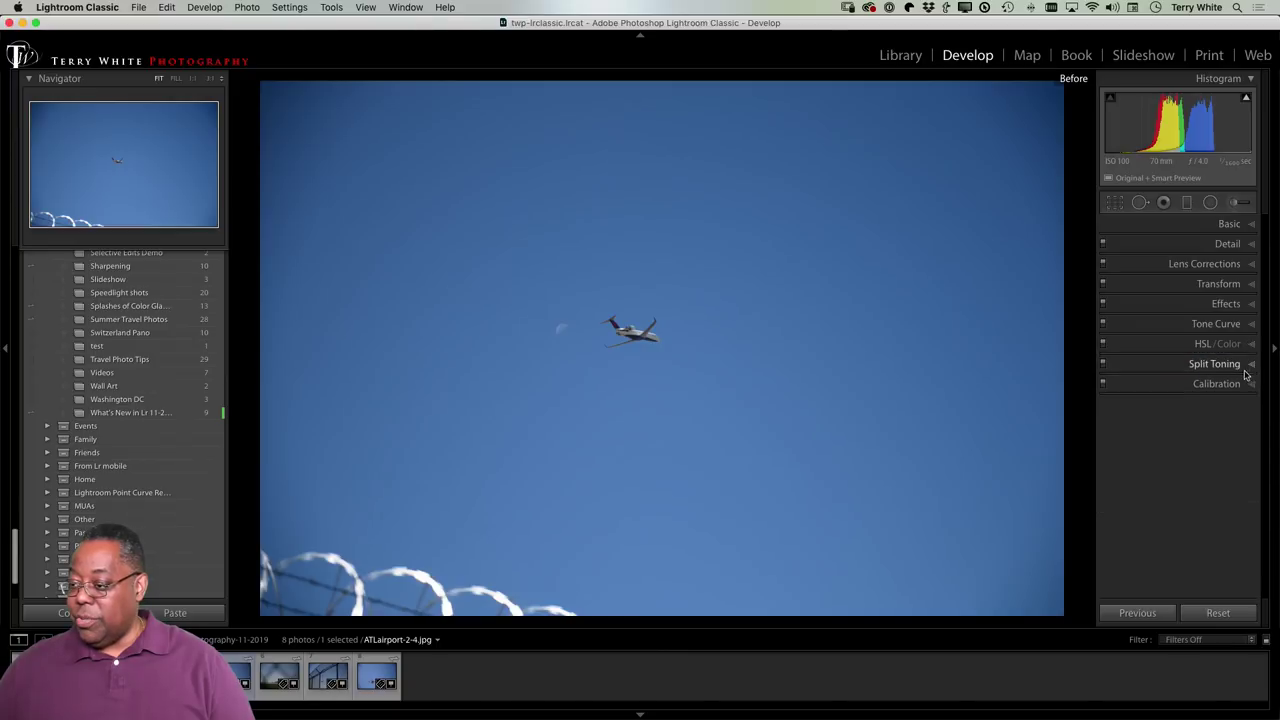
# - Check the photo's lens profile correction settings and the color profiles available in the Basic adjustments
pyautogui.click(1223, 266)
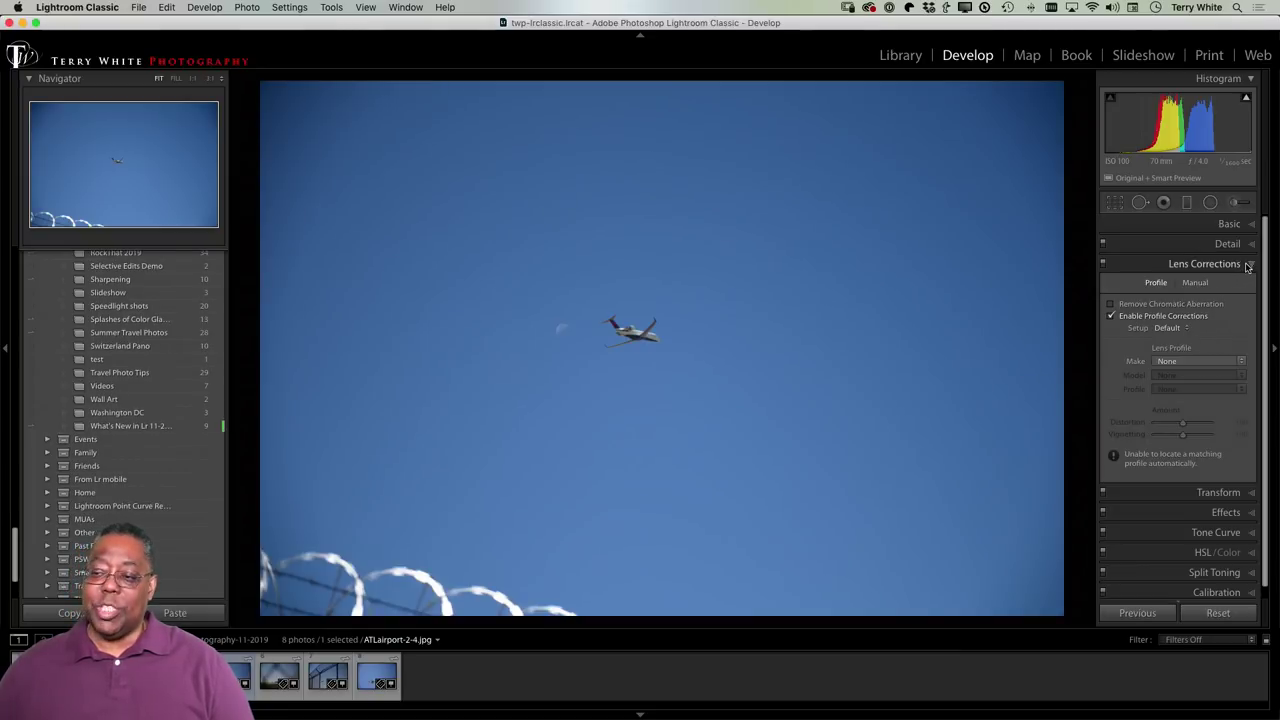
pyautogui.click(1247, 265)
pyautogui.click(1249, 224)
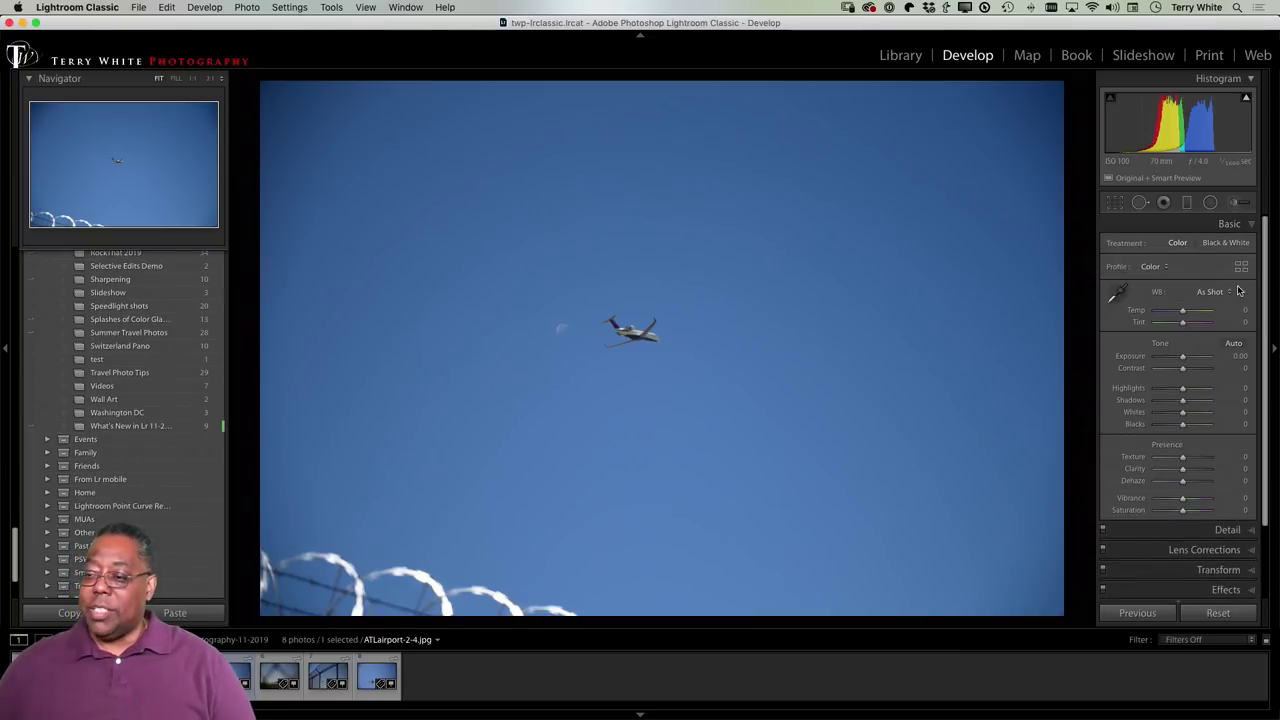
pyautogui.click(1160, 266)
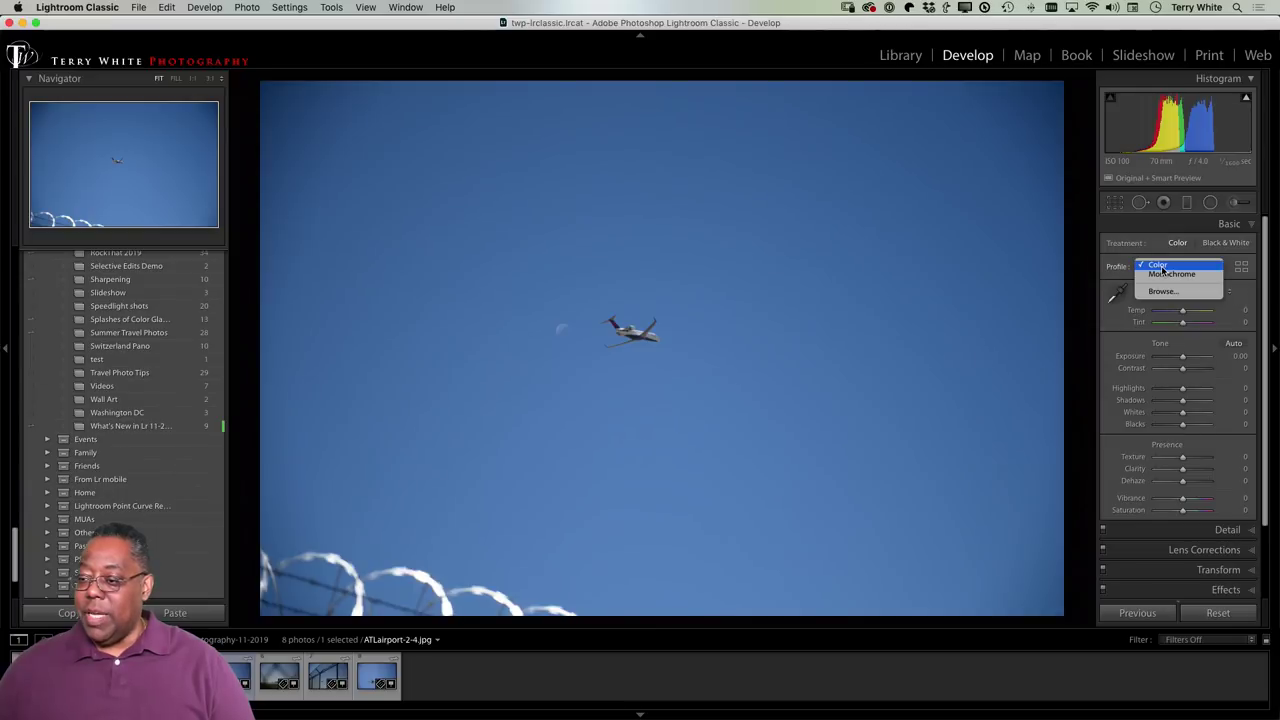
pyautogui.click(1186, 257)
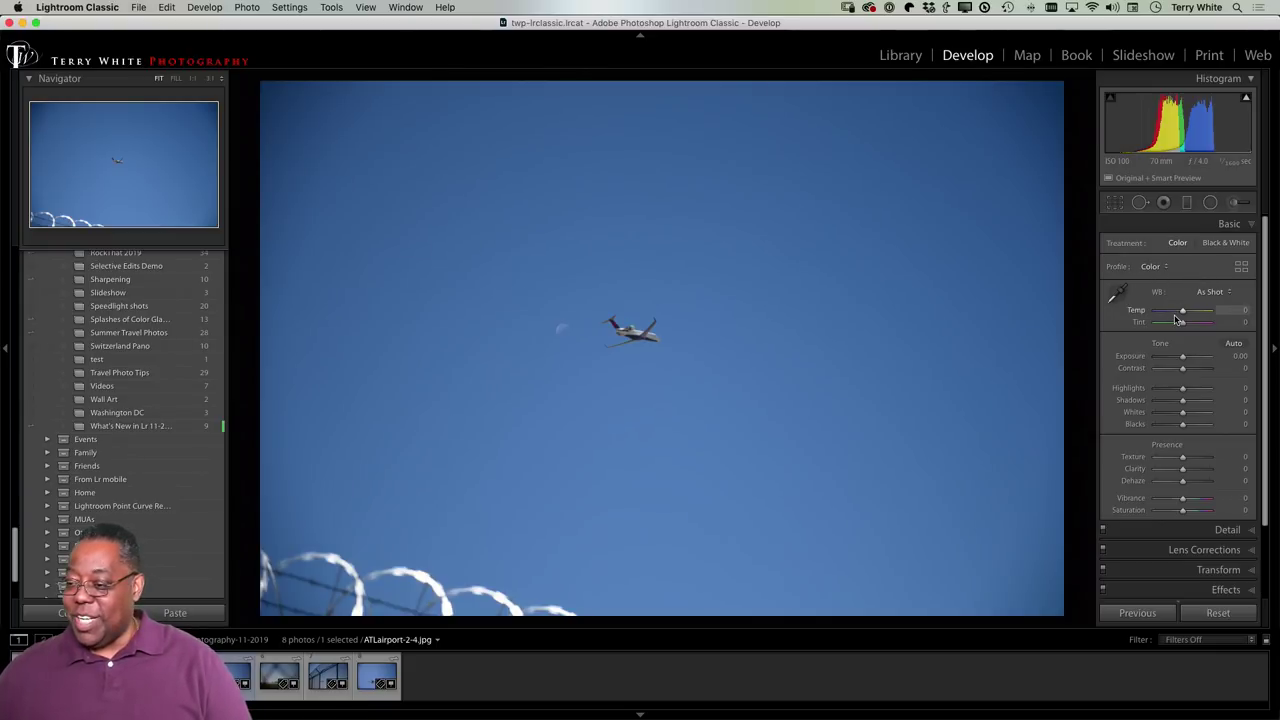
# - Apply automatic tone adjustments, then set Texture to +44, Clarity to +55, Vibrance to +32 and Saturation to +13
pyautogui.click(1233, 344)
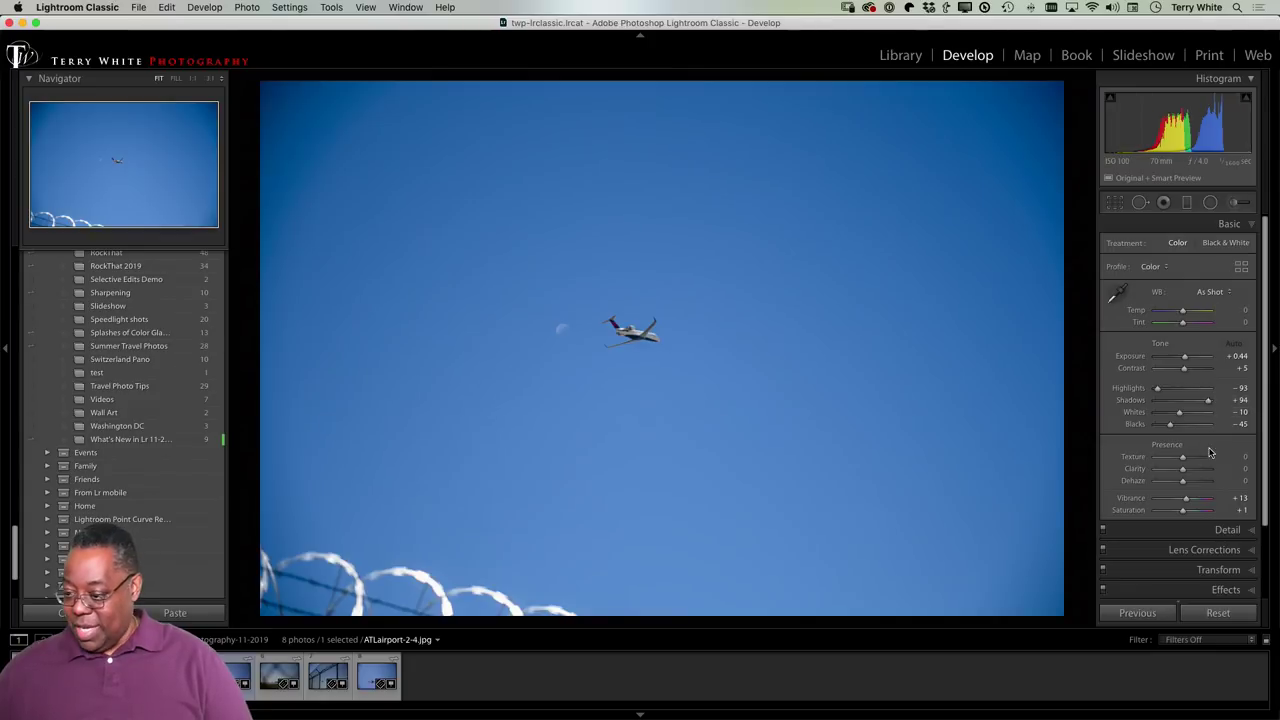
pyautogui.moveTo(1183, 460); pyautogui.dragTo(1186, 513)
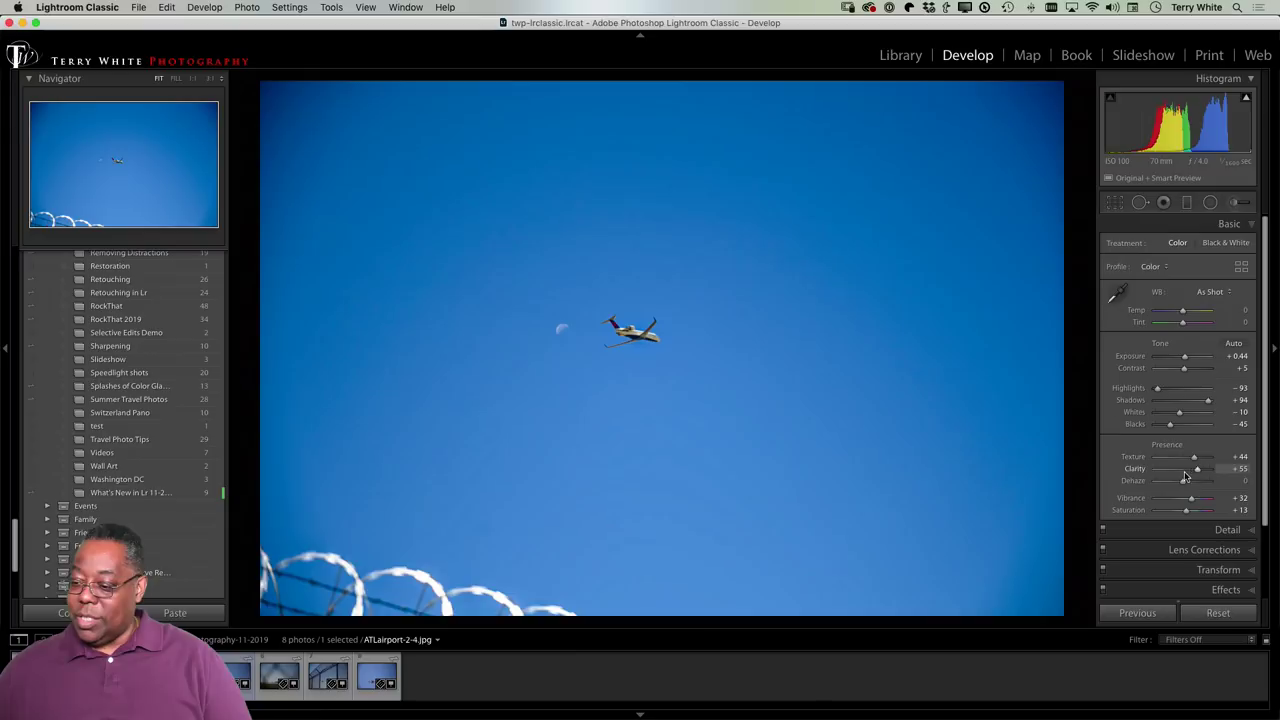
# - Try a Dehaze amount of +8 on the photo and reset it to 0
pyautogui.moveTo(1185, 484); pyautogui.dragTo(1186, 486)
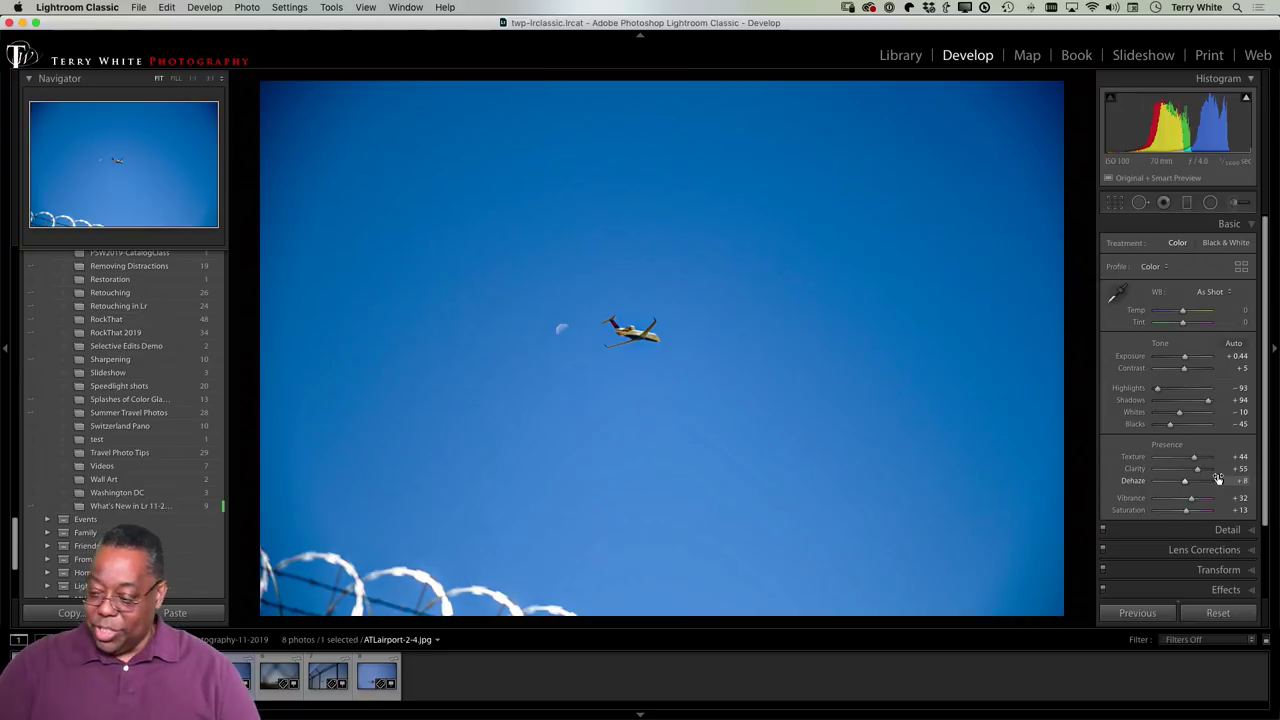
pyautogui.click(1238, 480)
pyautogui.write('0')
pyautogui.press('Return')
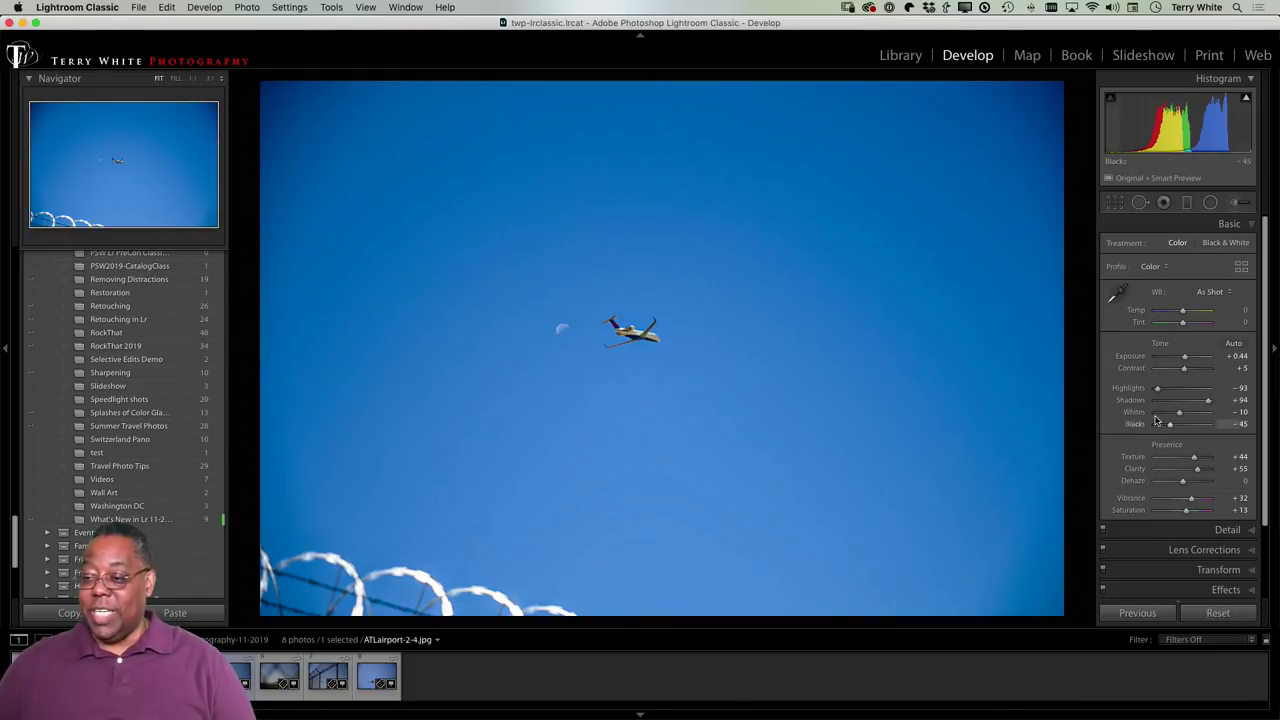
# - Crop the photo tighter around the moon, plane and razor wire with the plane off-center, and compare it with the Before view
pyautogui.click(1114, 203)
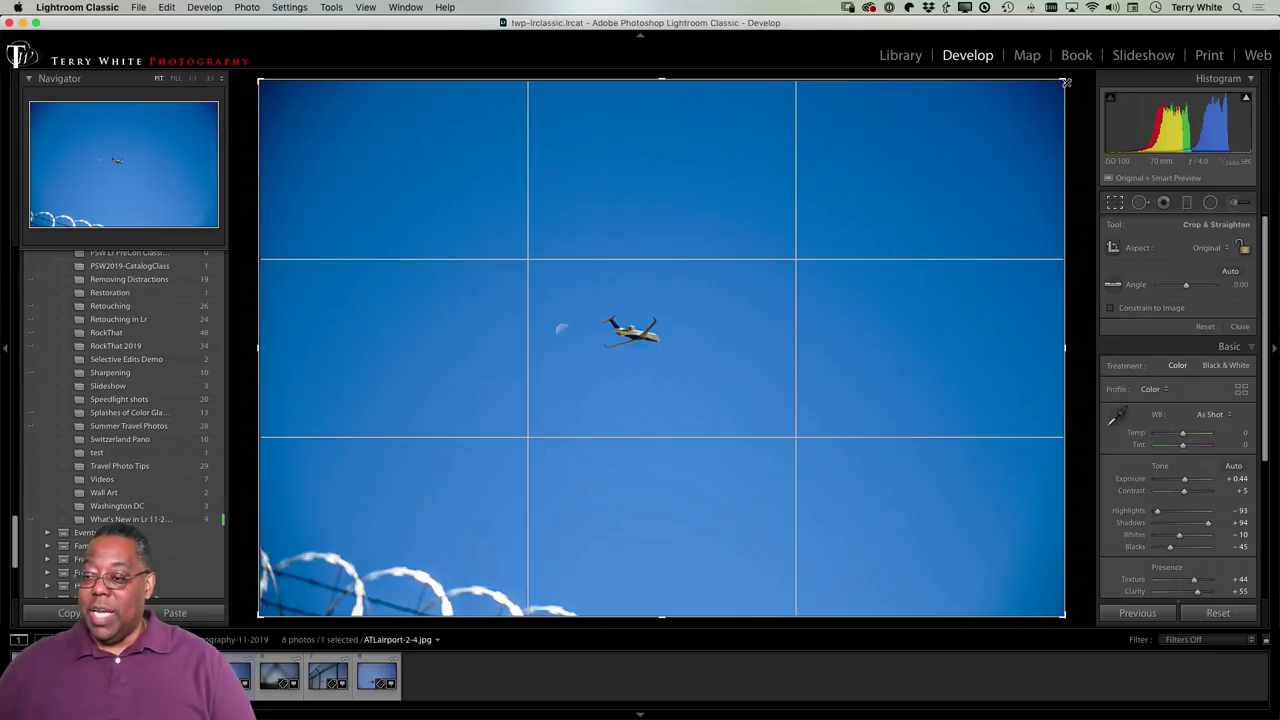
pyautogui.moveTo(1066, 83); pyautogui.dragTo(923, 136)
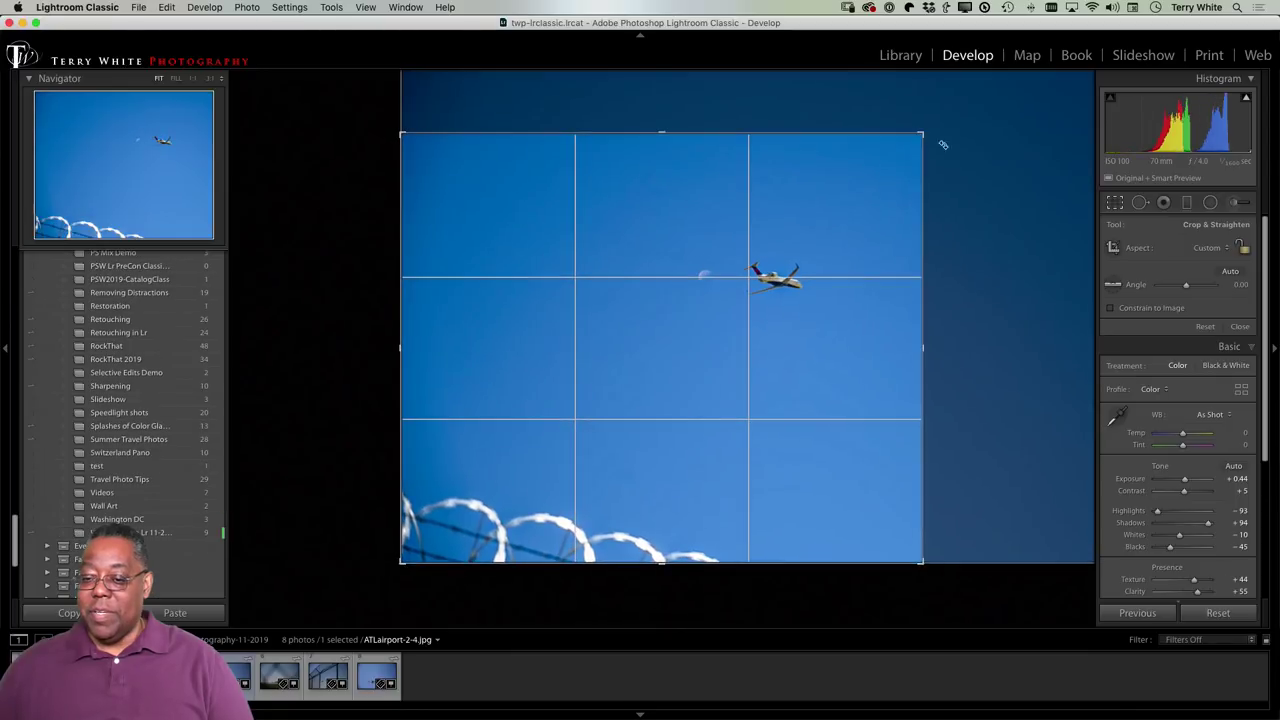
pyautogui.click(1113, 204)
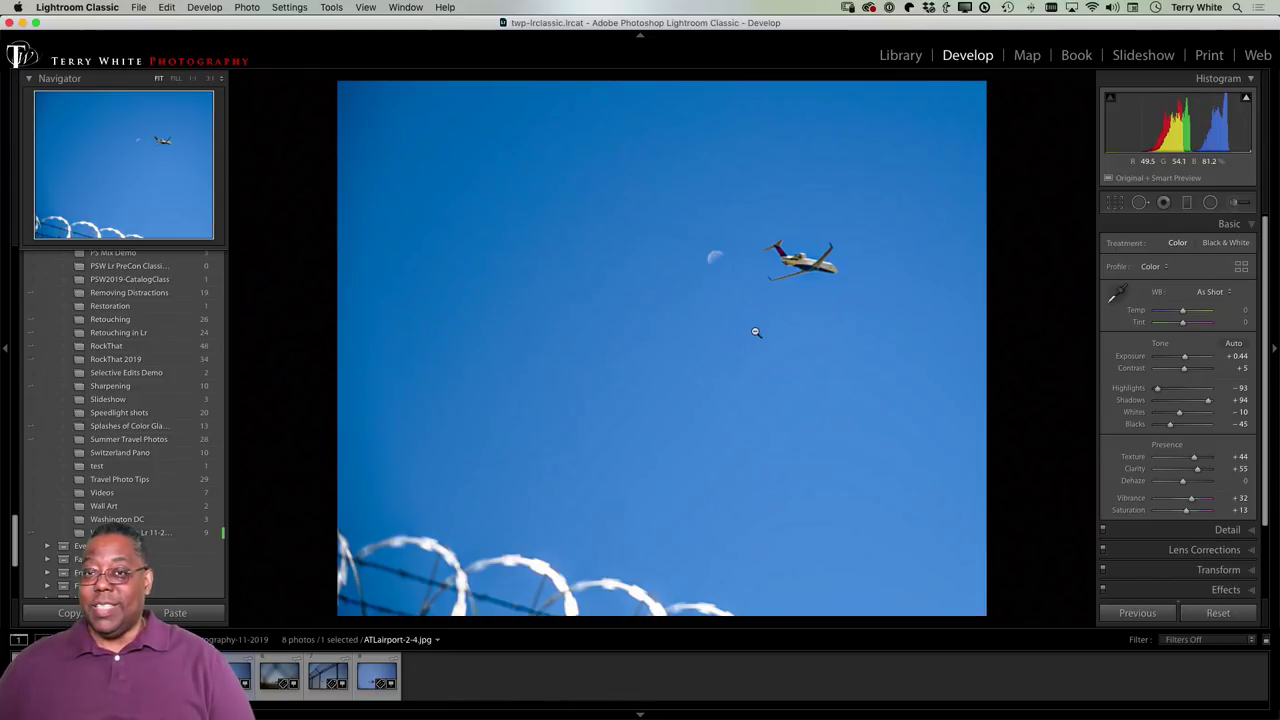
pyautogui.press('\\')
pyautogui.press('\\')
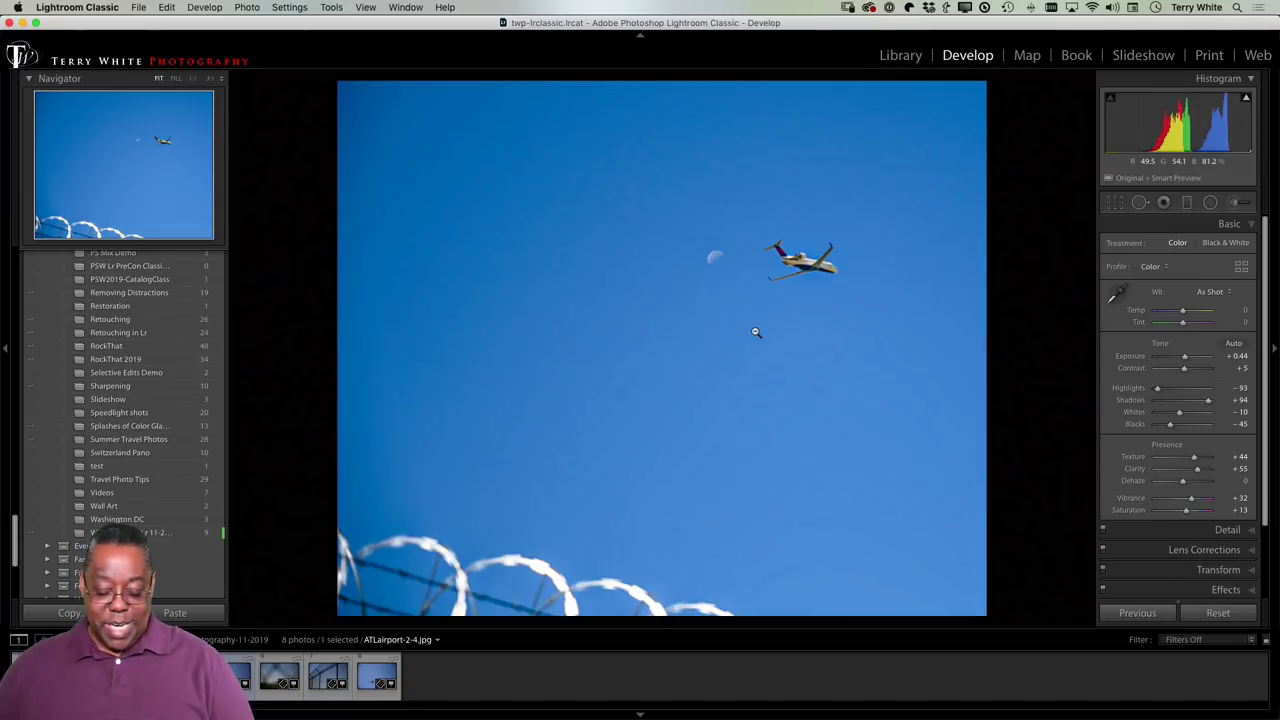
# - Return to the Library grid and open ATLairport-2-4.jpg in Adobe Photoshop 2020 as a copy with Lightroom adjustments
pyautogui.press('g')
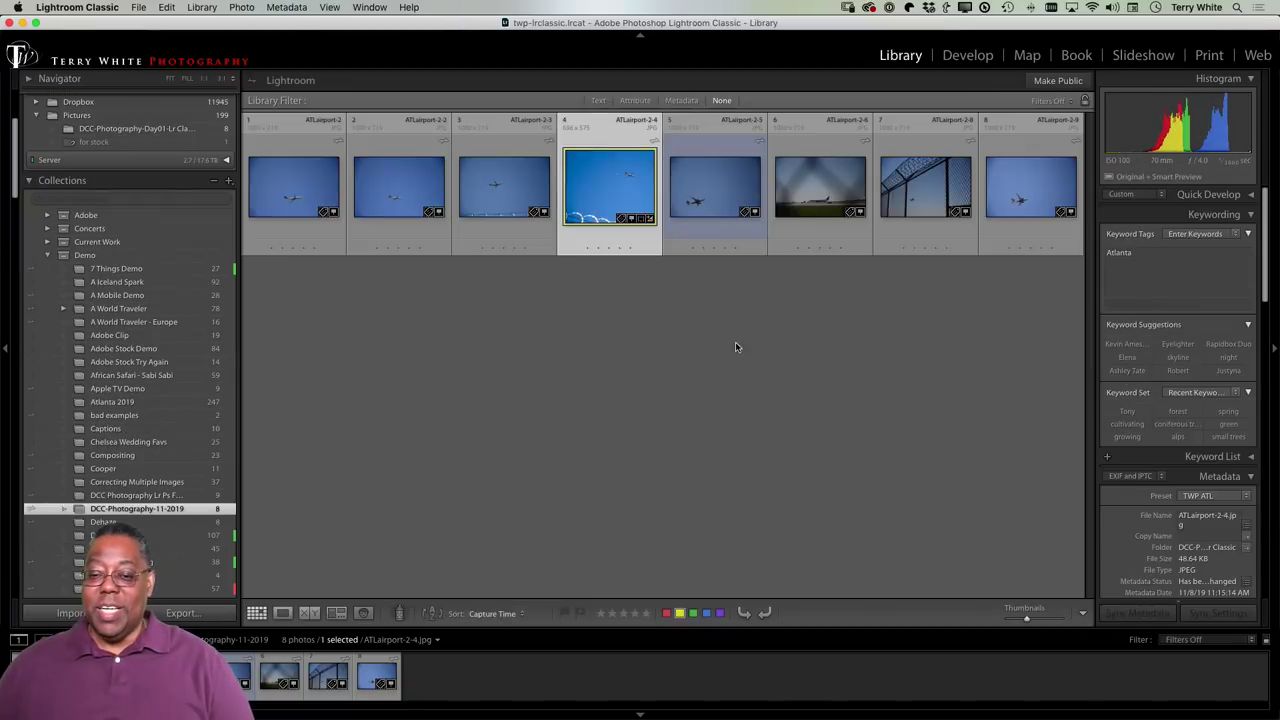
pyautogui.rightClick(598, 193)
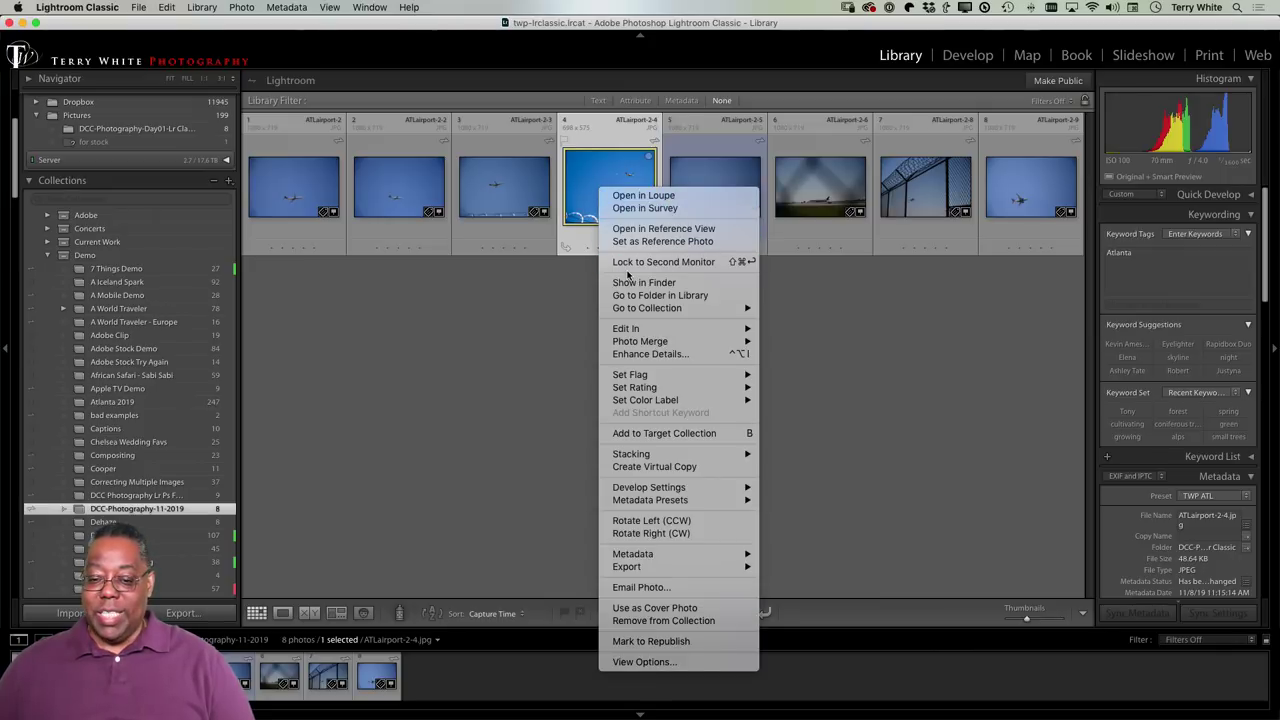
pyautogui.moveTo(632, 330)
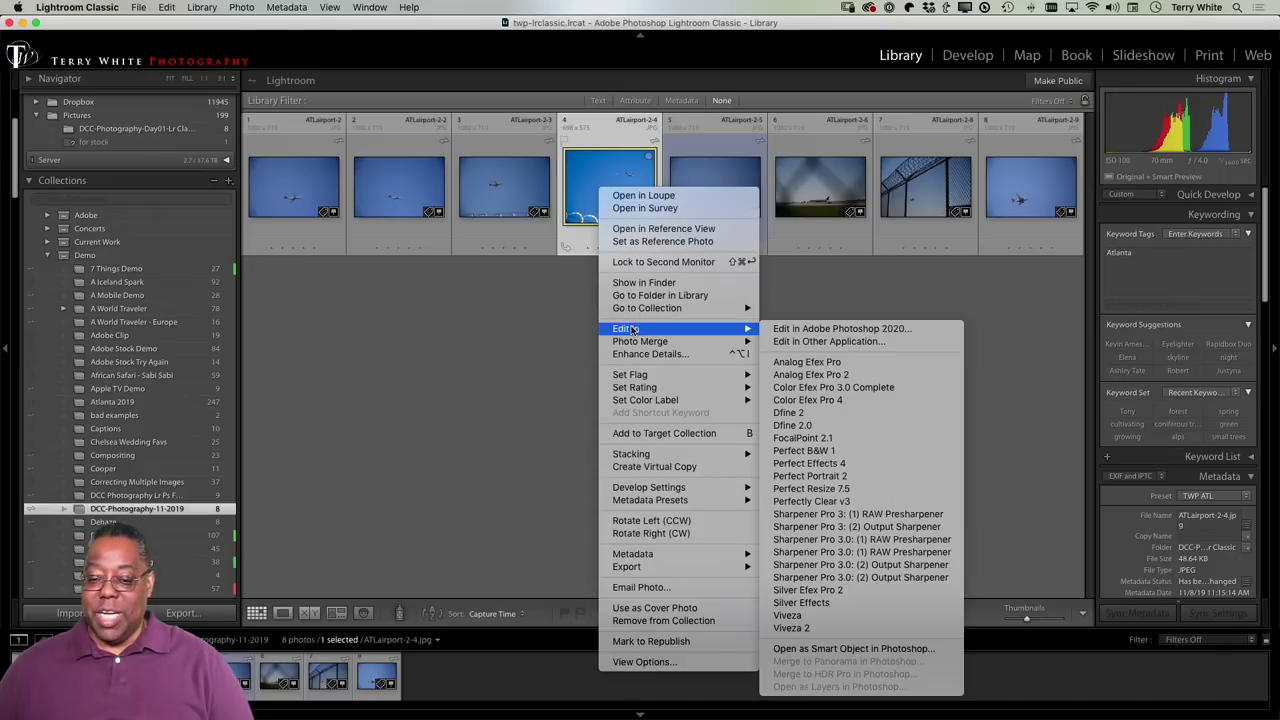
pyautogui.click(822, 330)
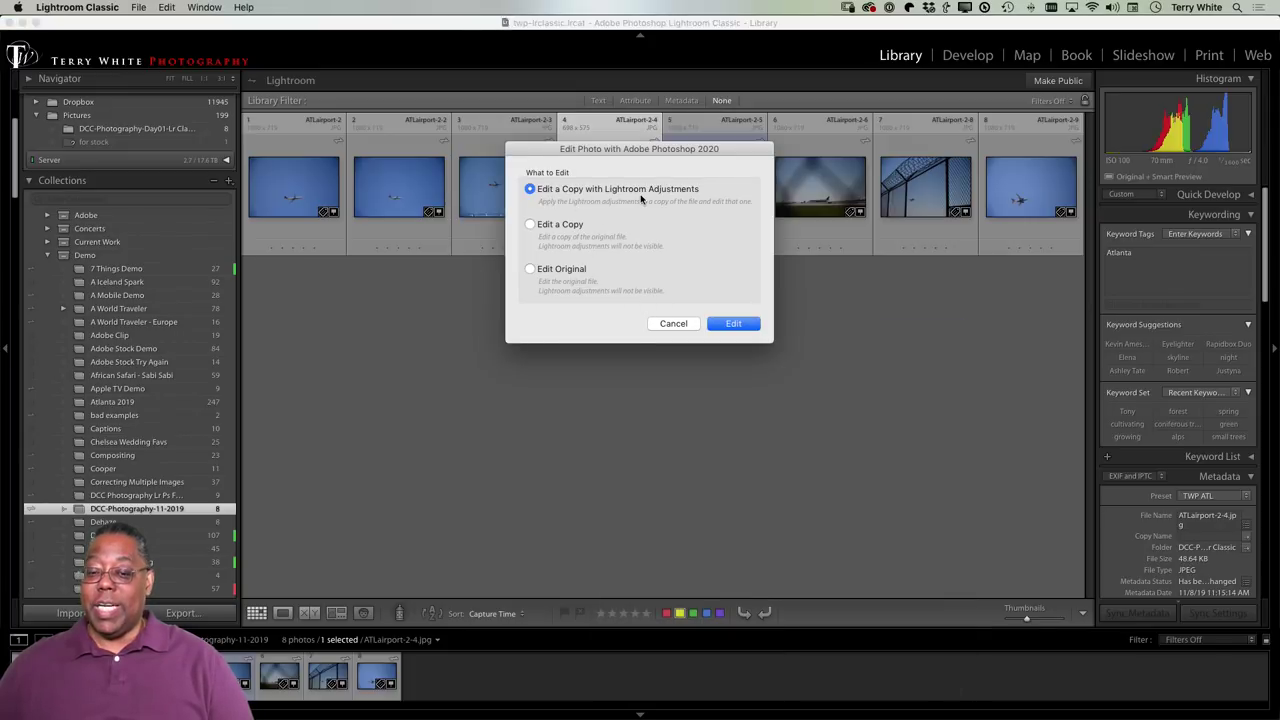
pyautogui.click(723, 329)
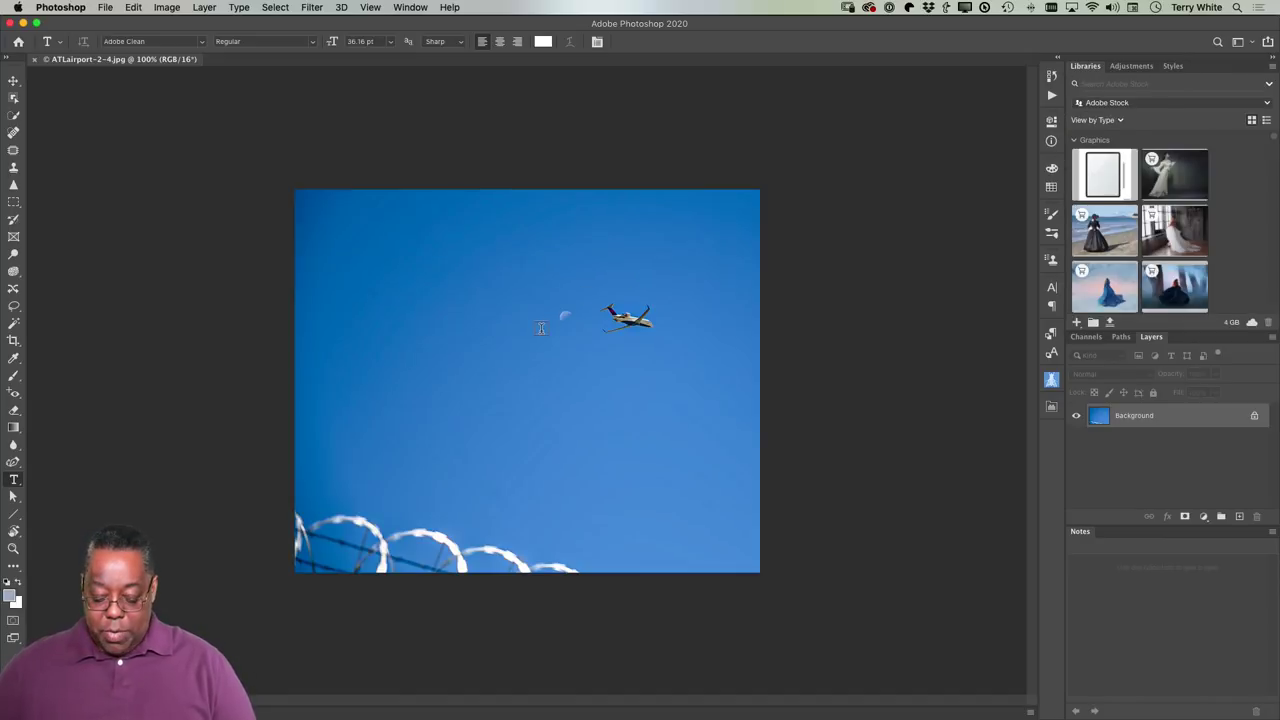
# - Outline the moon with a loose Patch tool selection and feather it by 10 pixels
pyautogui.press('super+equal')
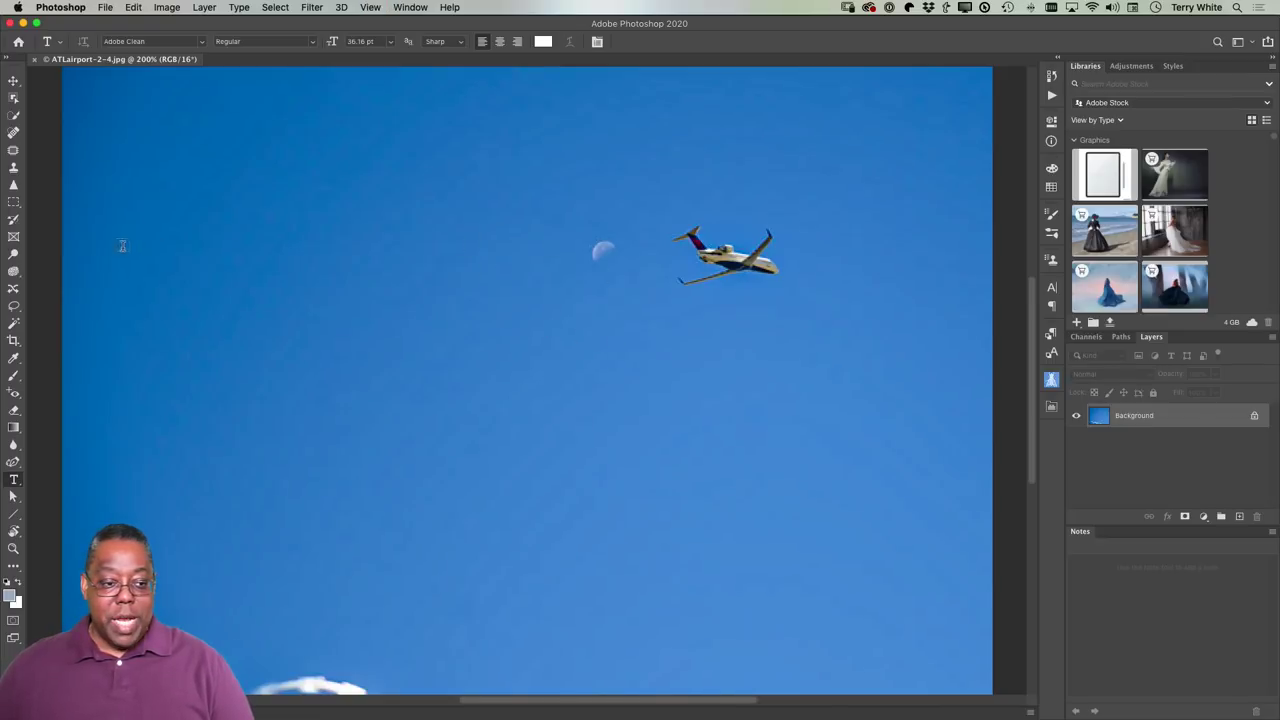
pyautogui.click(13, 150)
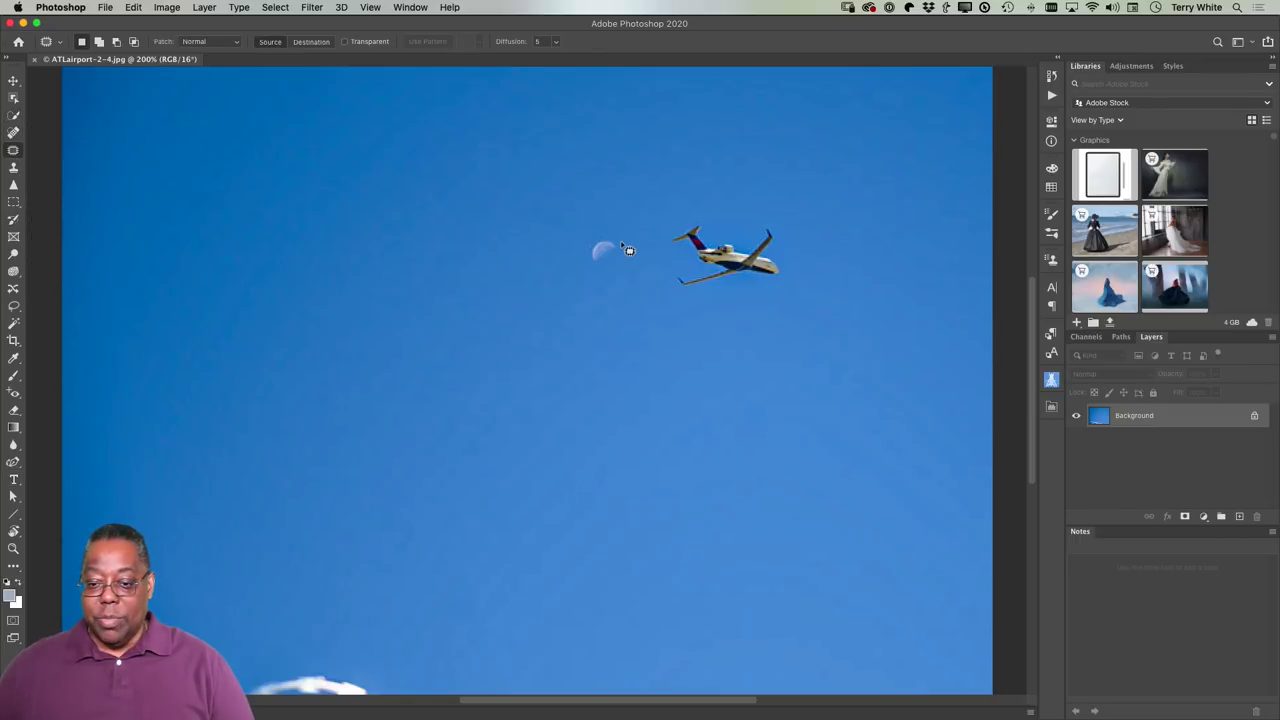
pyautogui.moveTo(615, 280)
pyautogui.mouseDown()
pyautogui.moveTo(628, 258)
pyautogui.moveTo(605, 235)
pyautogui.mouseUp()
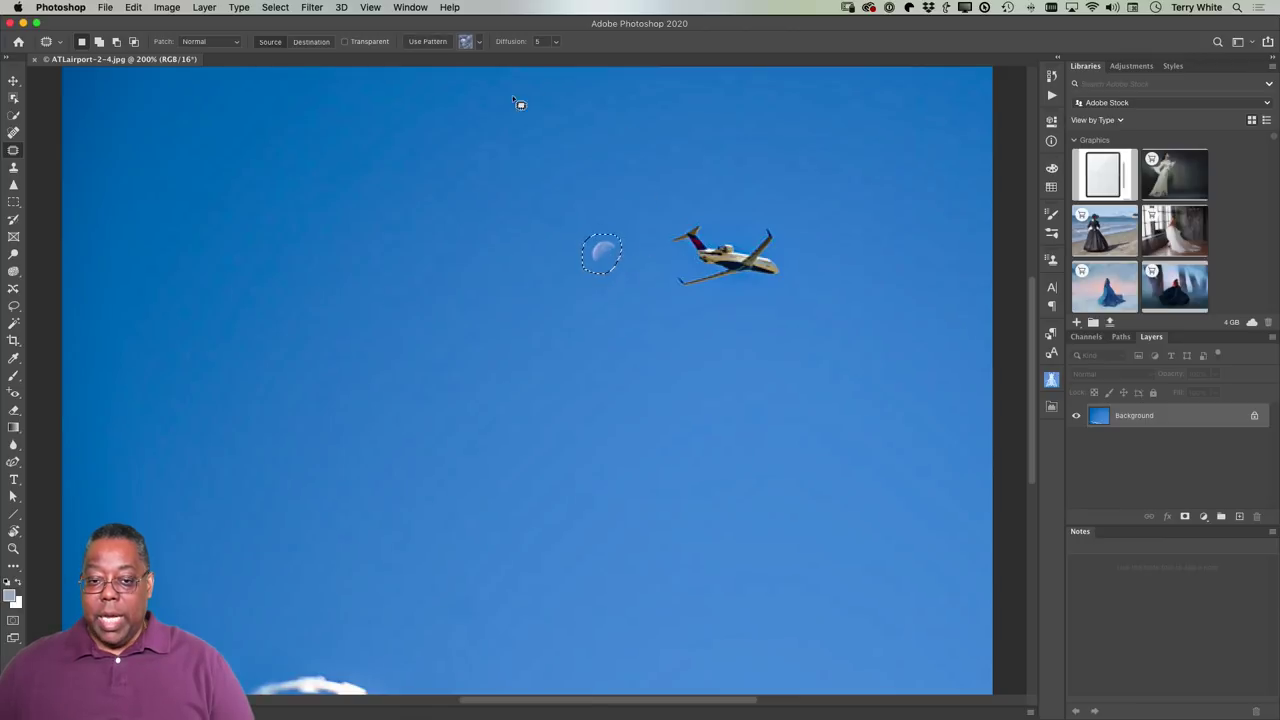
pyautogui.click(275, 7)
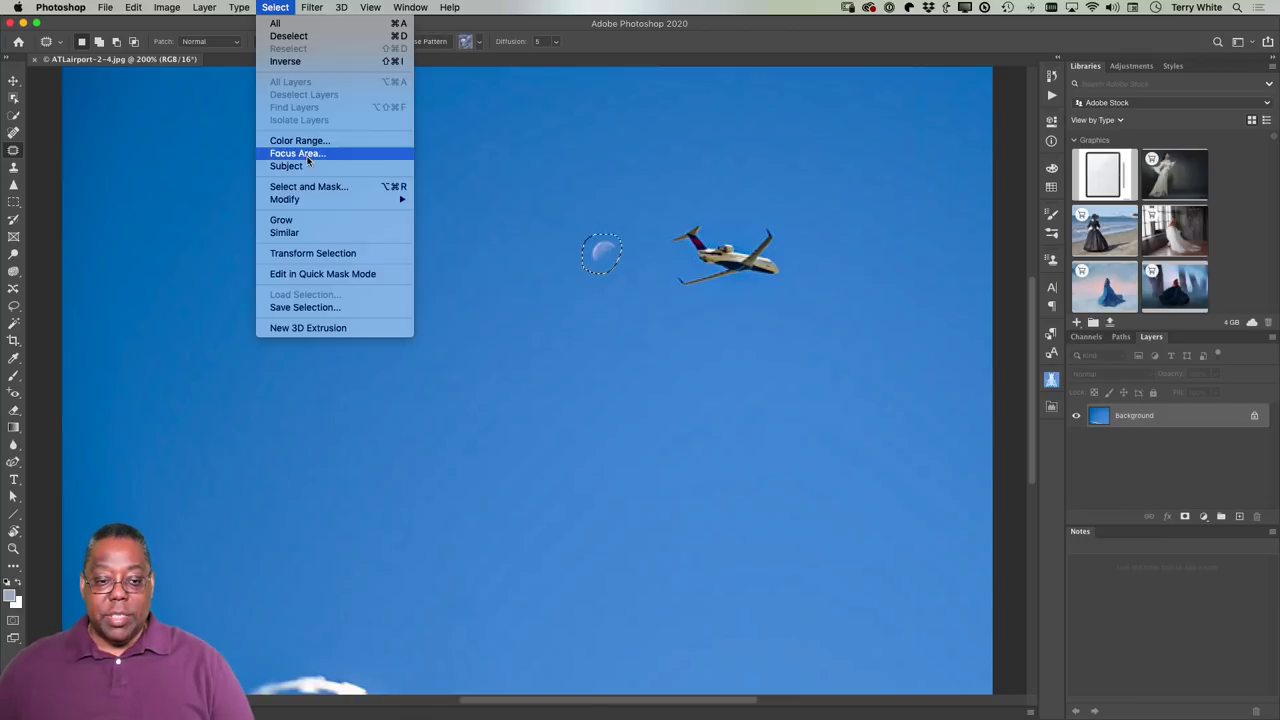
pyautogui.moveTo(325, 199)
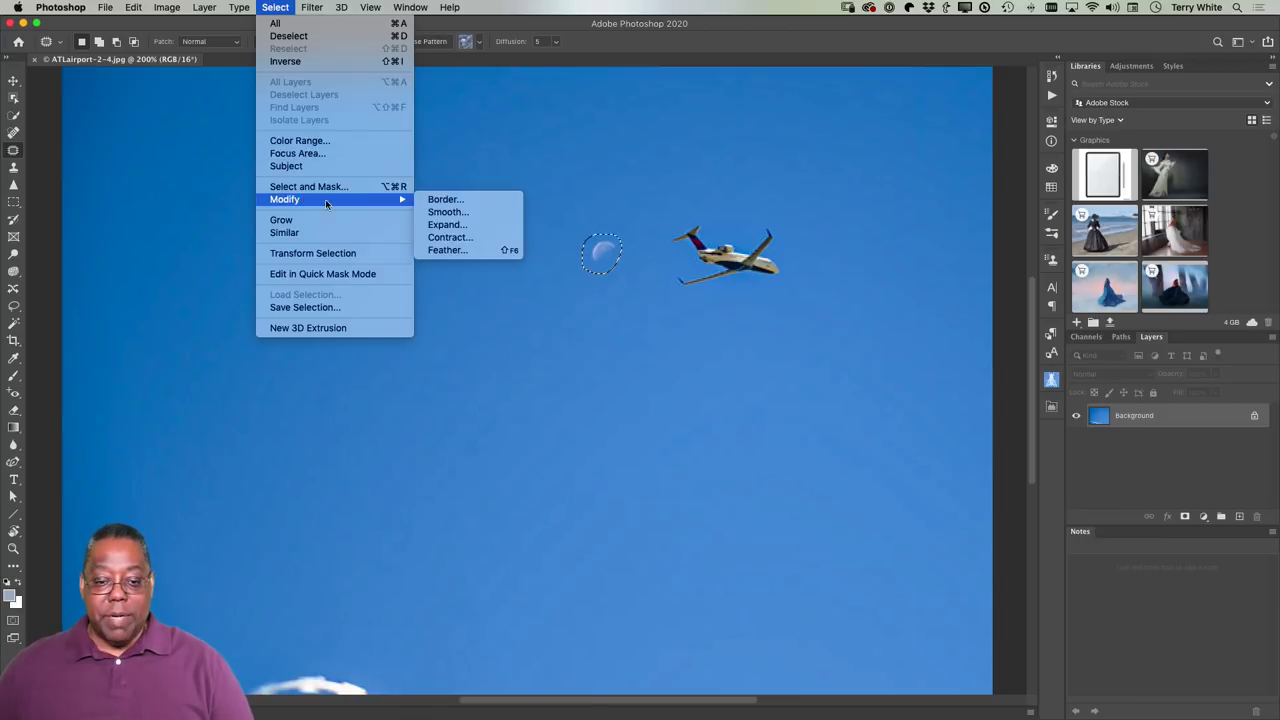
pyautogui.click(450, 252)
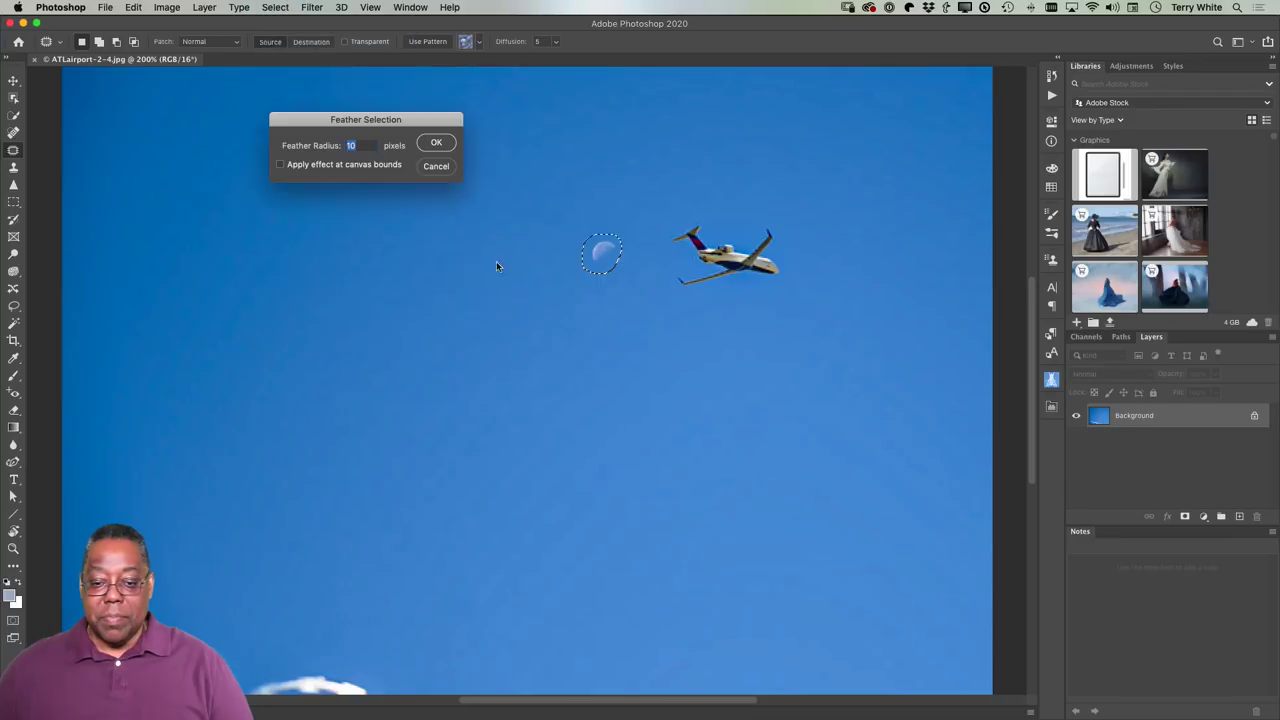
pyautogui.click(436, 144)
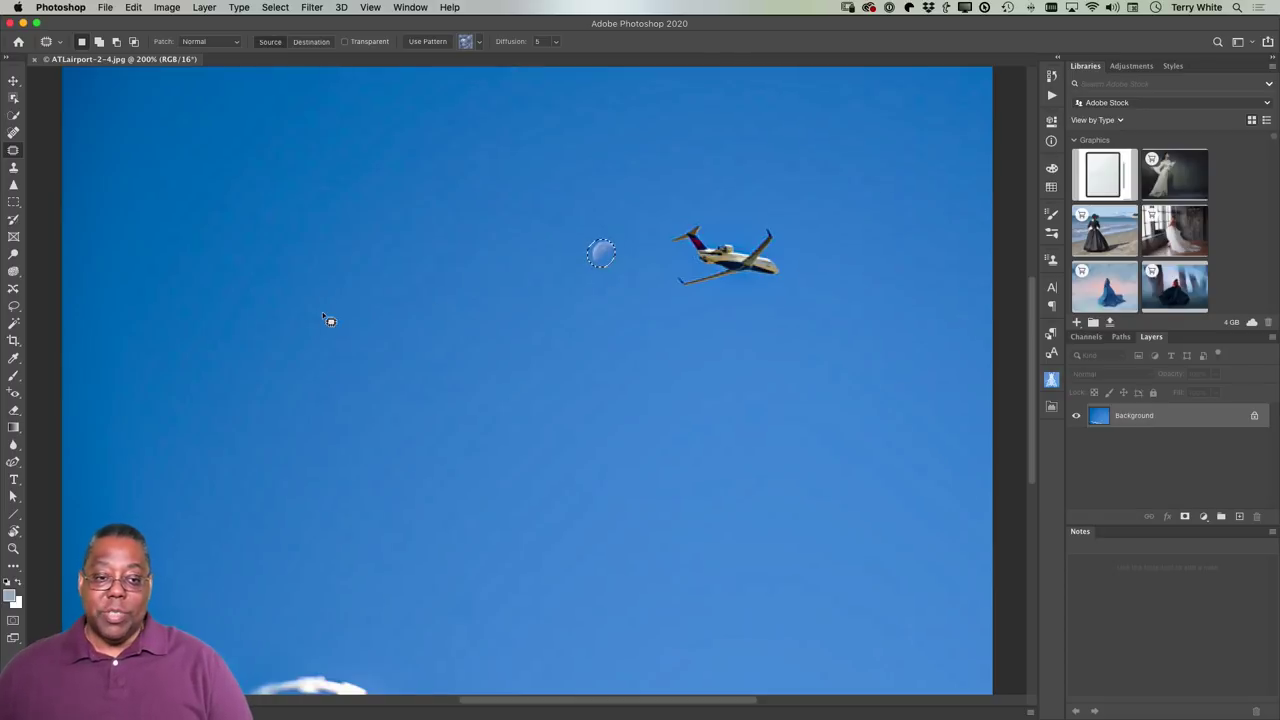
# - Copy the feathered moon selection to a new layer and check it in isolation by briefly hiding the Background
pyautogui.click(203, 8)
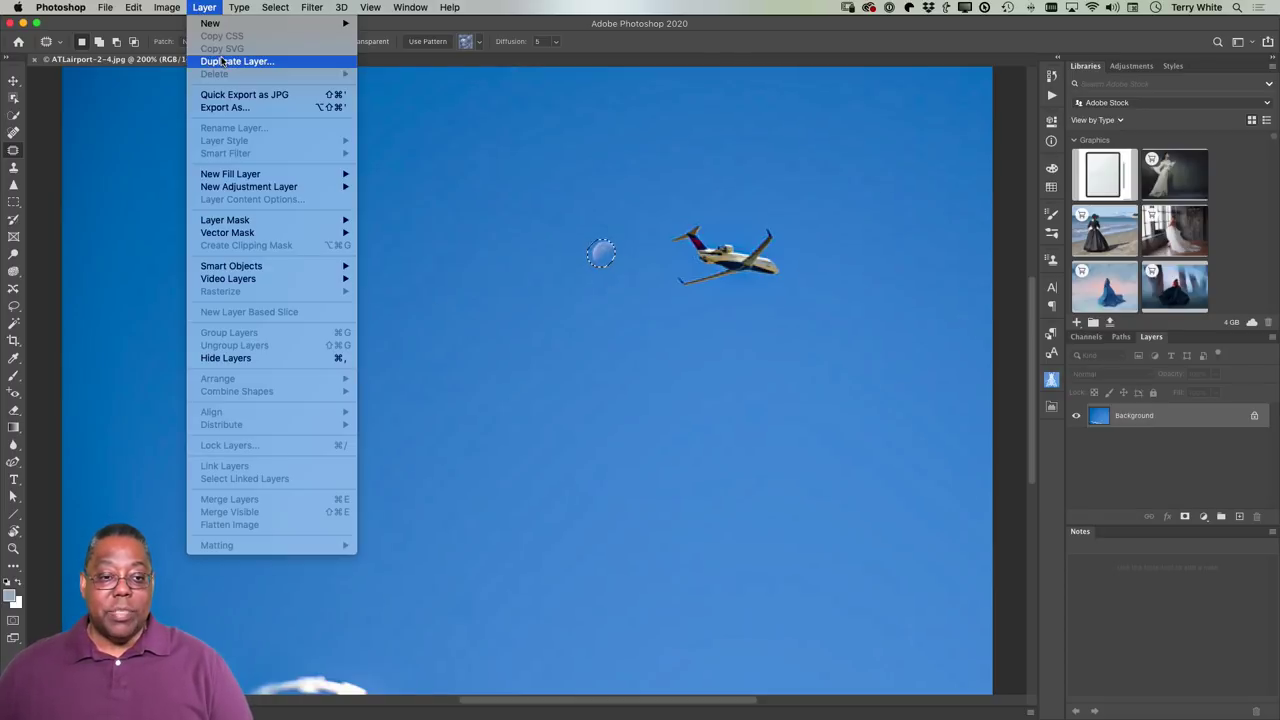
pyautogui.moveTo(266, 25)
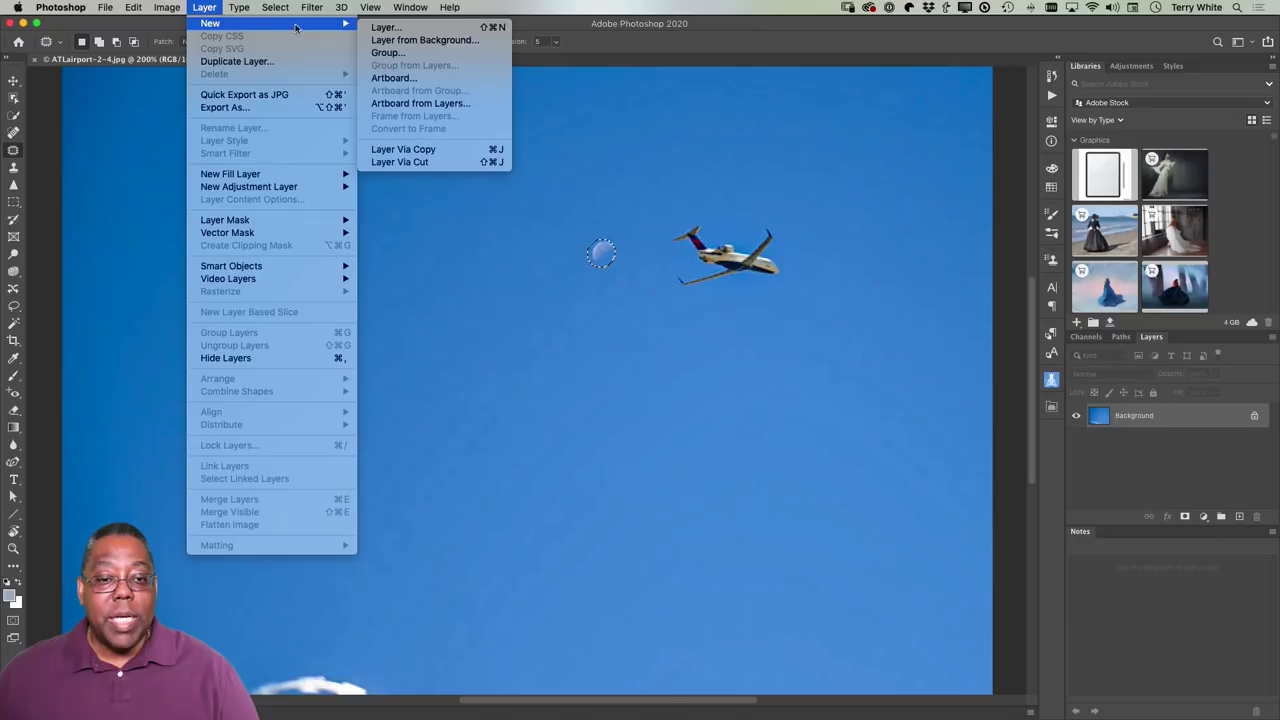
pyautogui.click(397, 149)
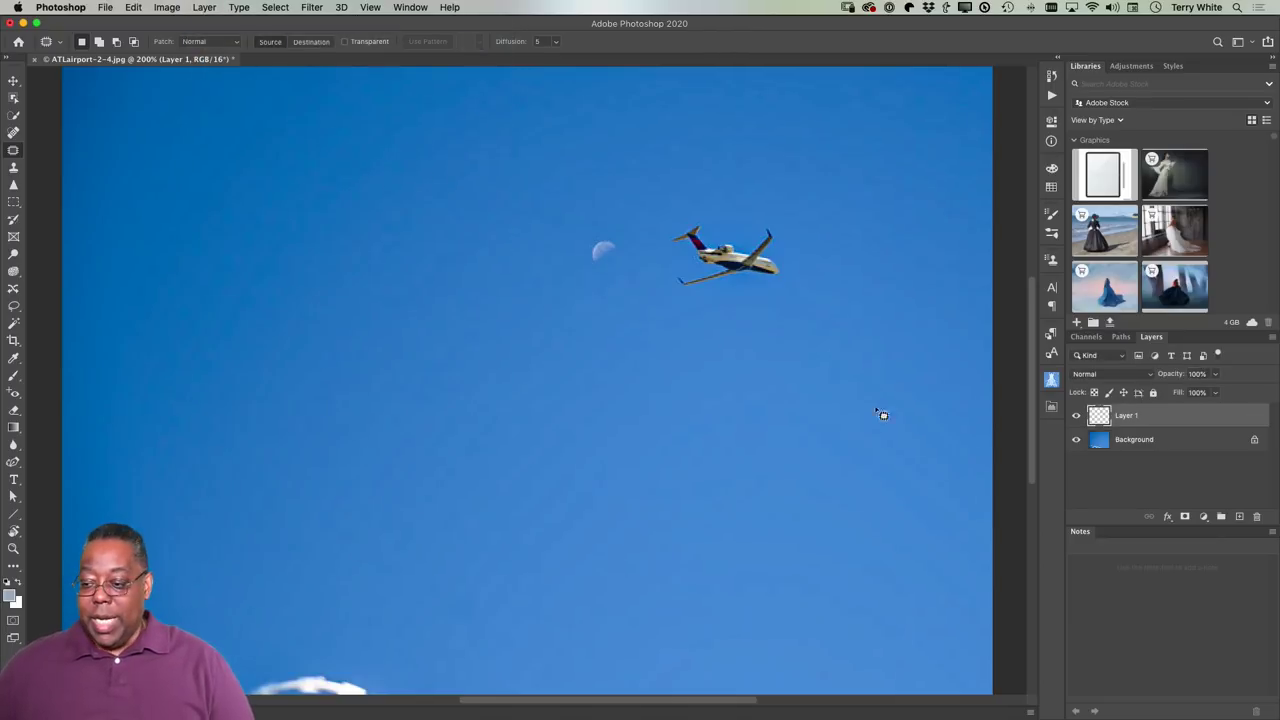
pyautogui.click(1077, 440)
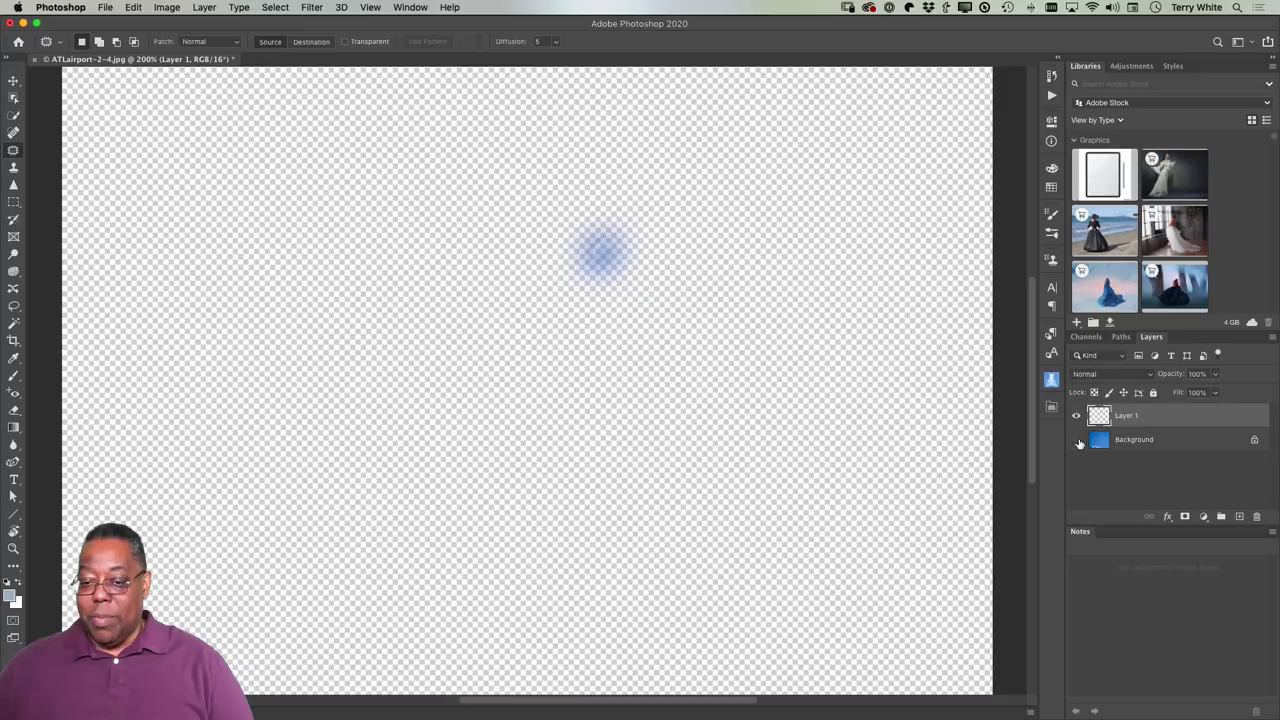
pyautogui.click(1077, 440)
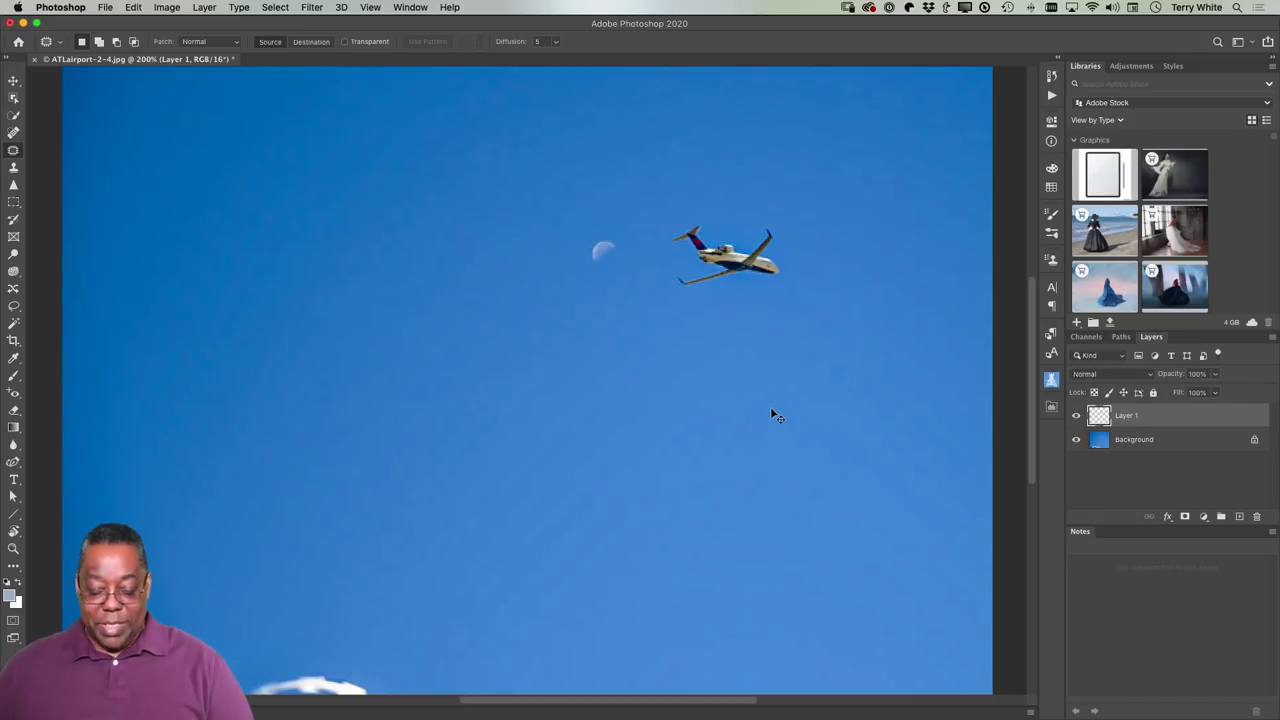
# - Enlarge the copied moon layer proportionally to about 270% over the original moon beside the plane
pyautogui.press('super+t')
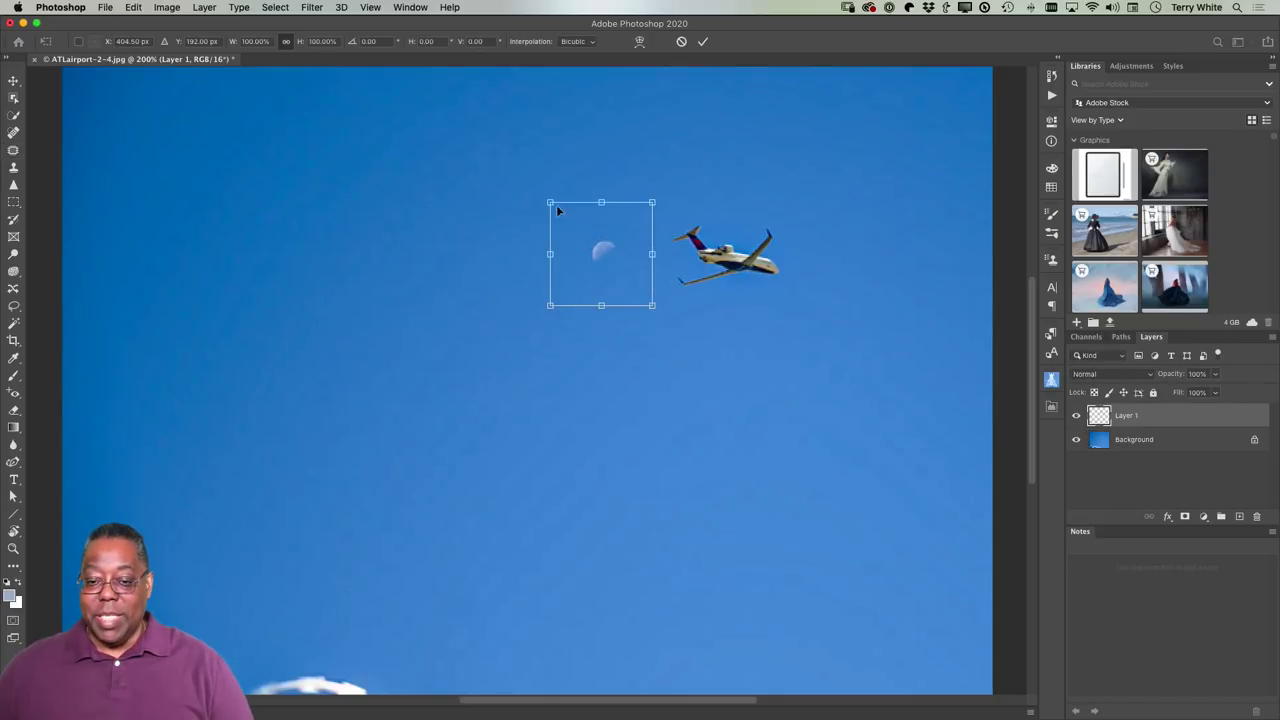
pyautogui.moveTo(548, 202); pyautogui.dragTo(348, 97)
pyautogui.moveTo(622, 244); pyautogui.dragTo(695, 323)
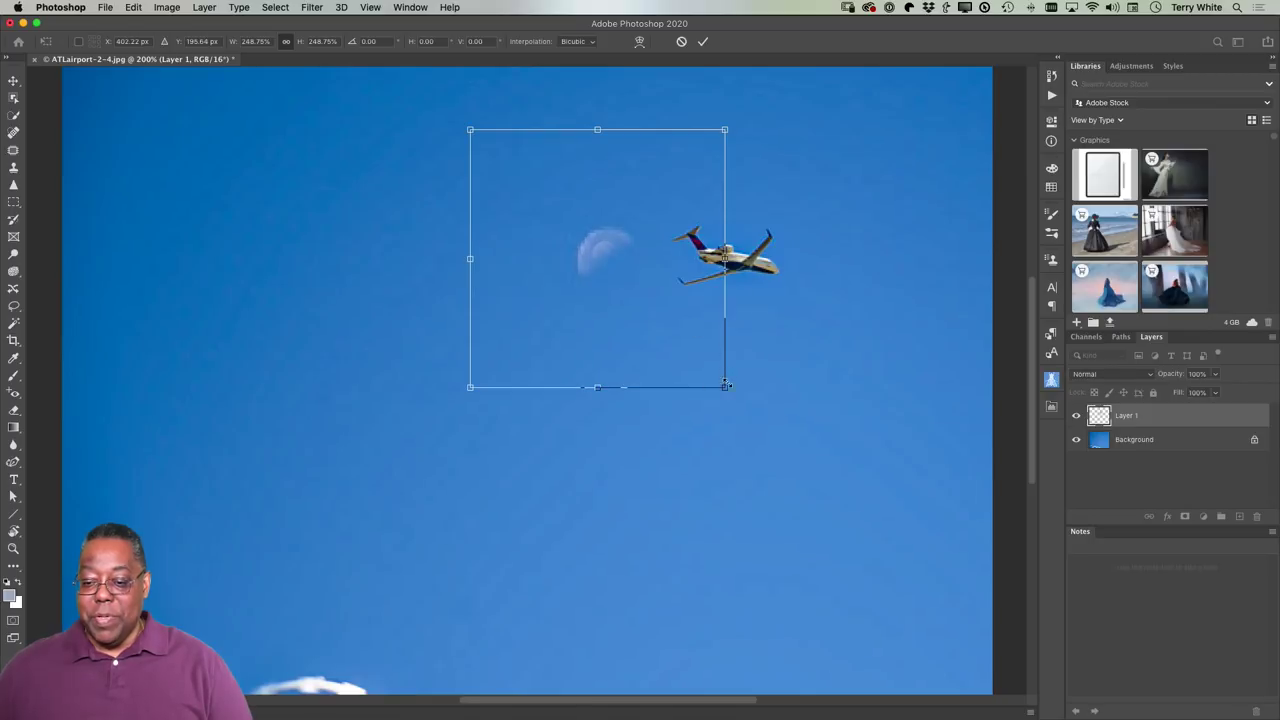
pyautogui.moveTo(725, 388); pyautogui.dragTo(689, 361)
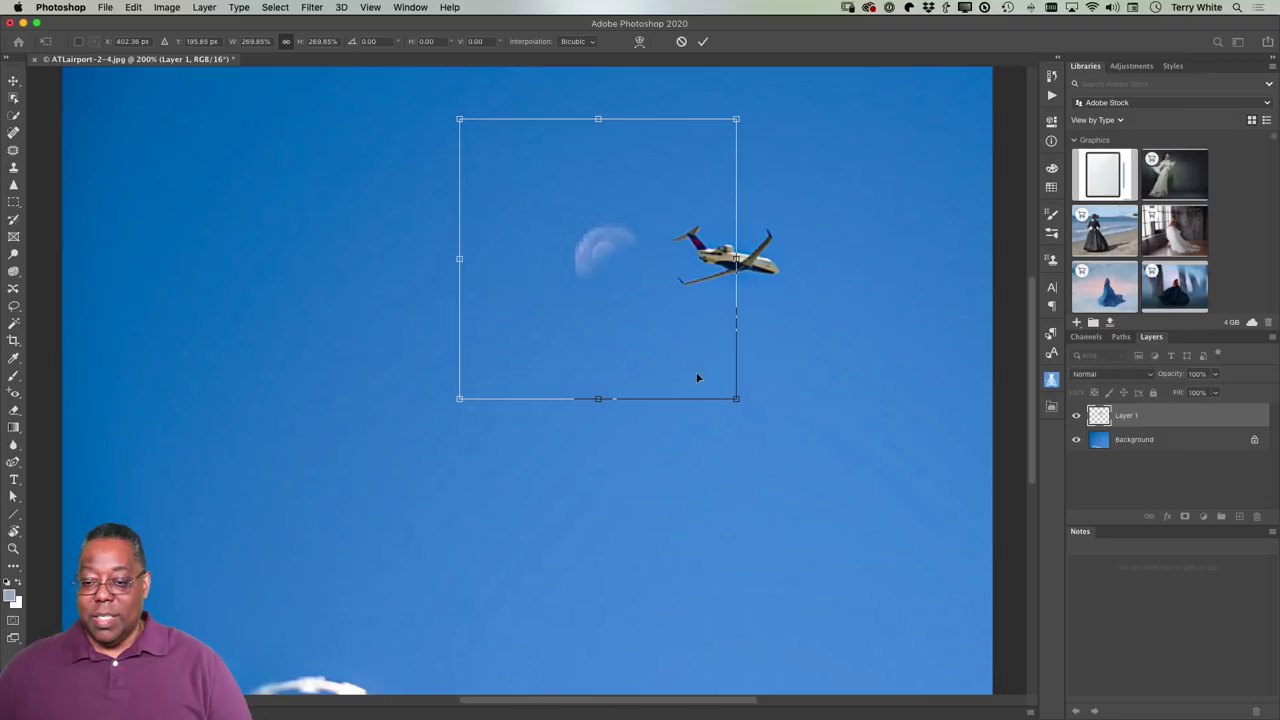
pyautogui.press('Return')
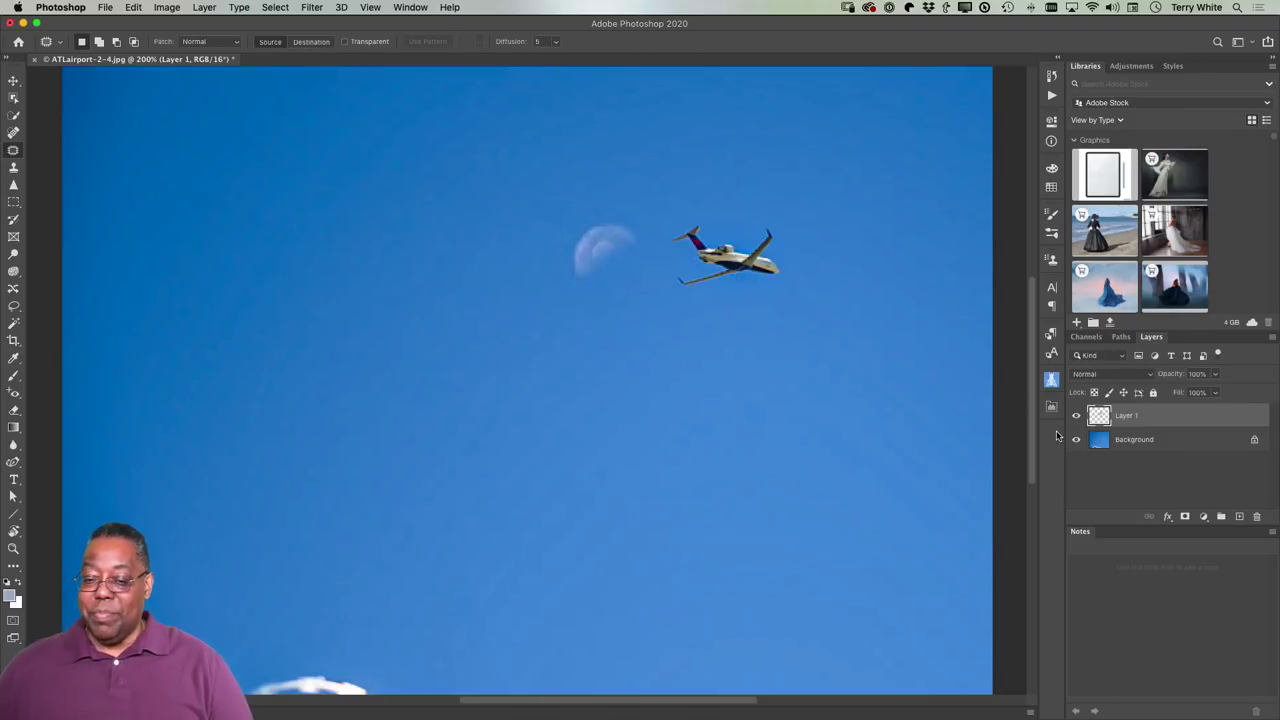
# - Rename the copied moon layer as New Moon
pyautogui.click(1097, 446)
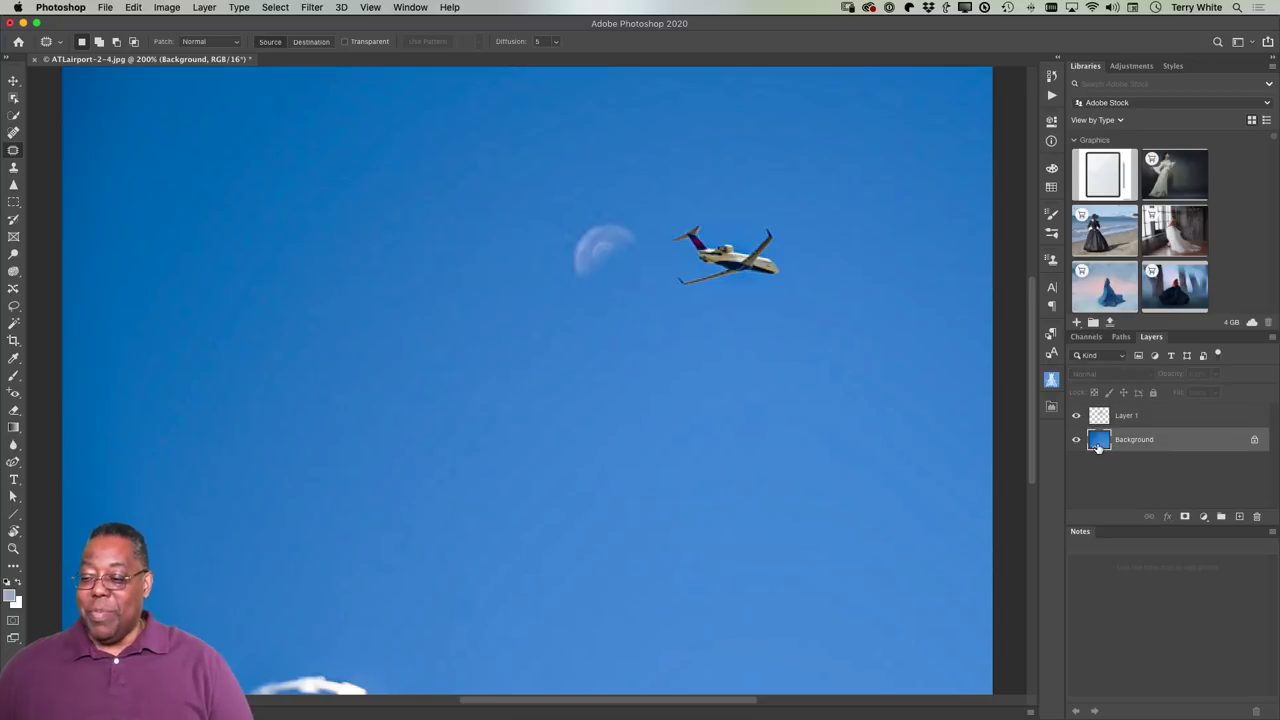
pyautogui.doubleClick(1126, 415)
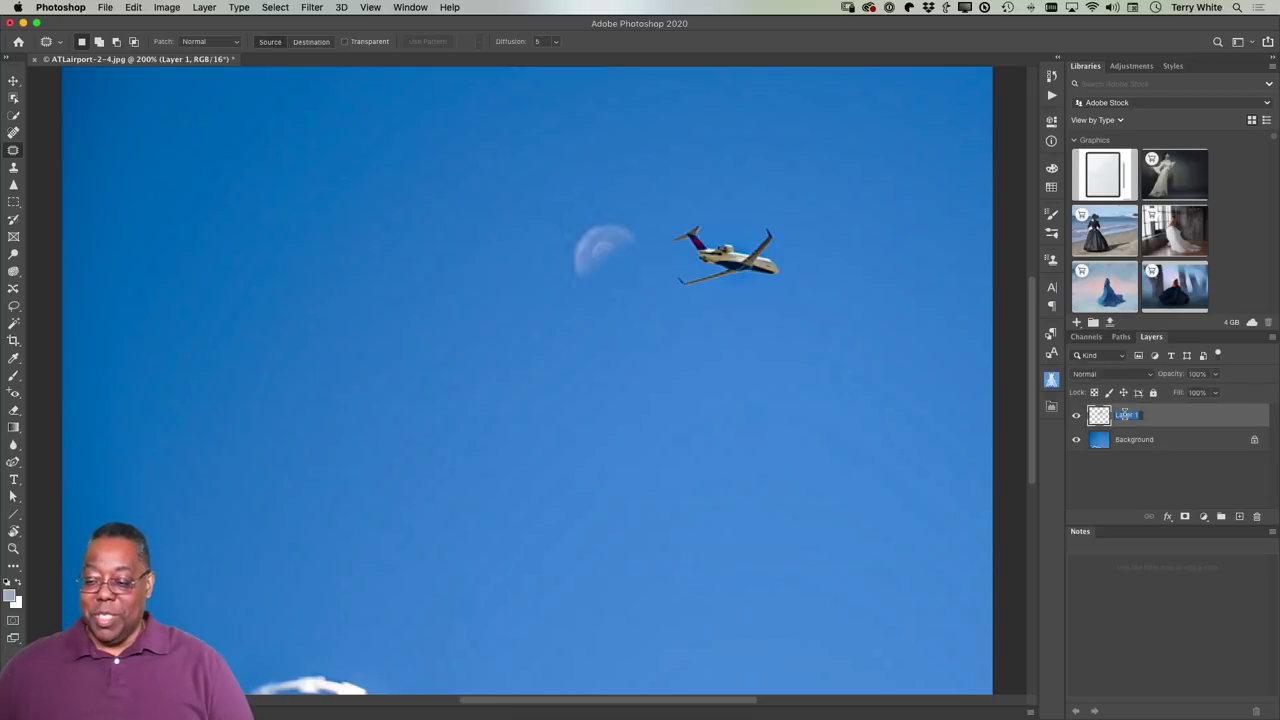
pyautogui.write('New Moon')
pyautogui.press('Return')
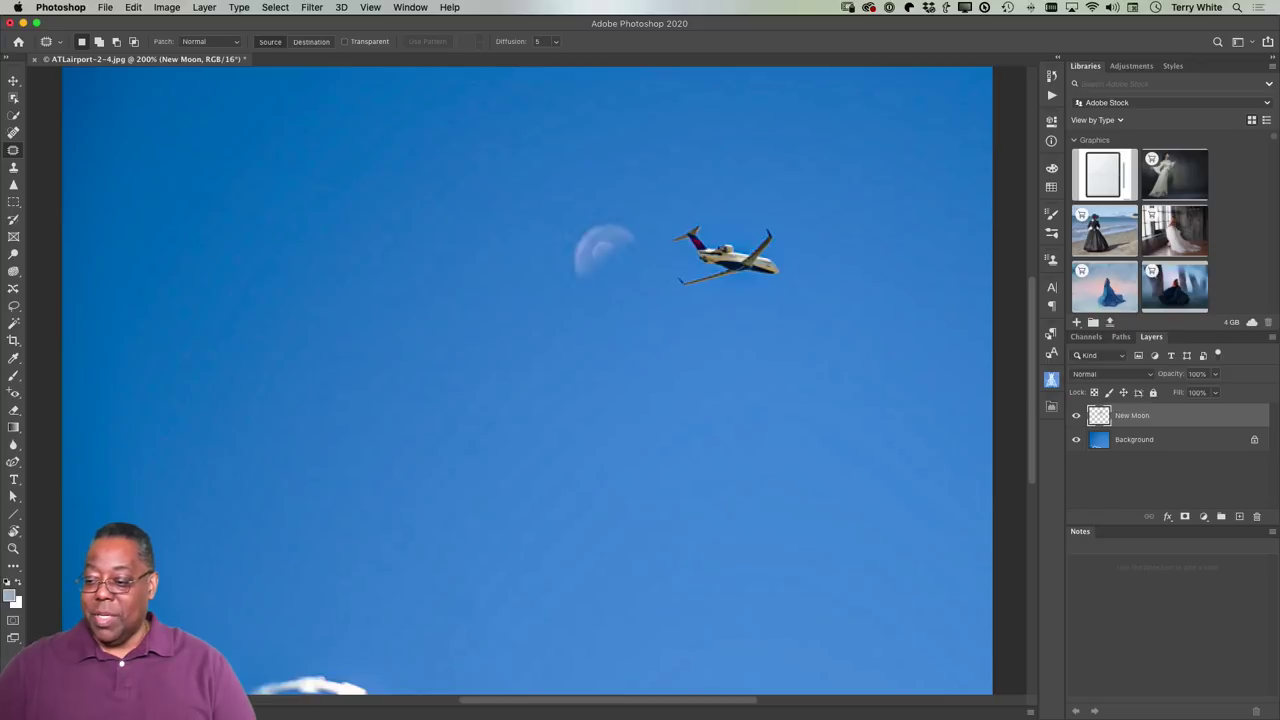
# - Patch the small original moon out of the Background layer with clean sky from below it, and clear the selection
pyautogui.click(1098, 440)
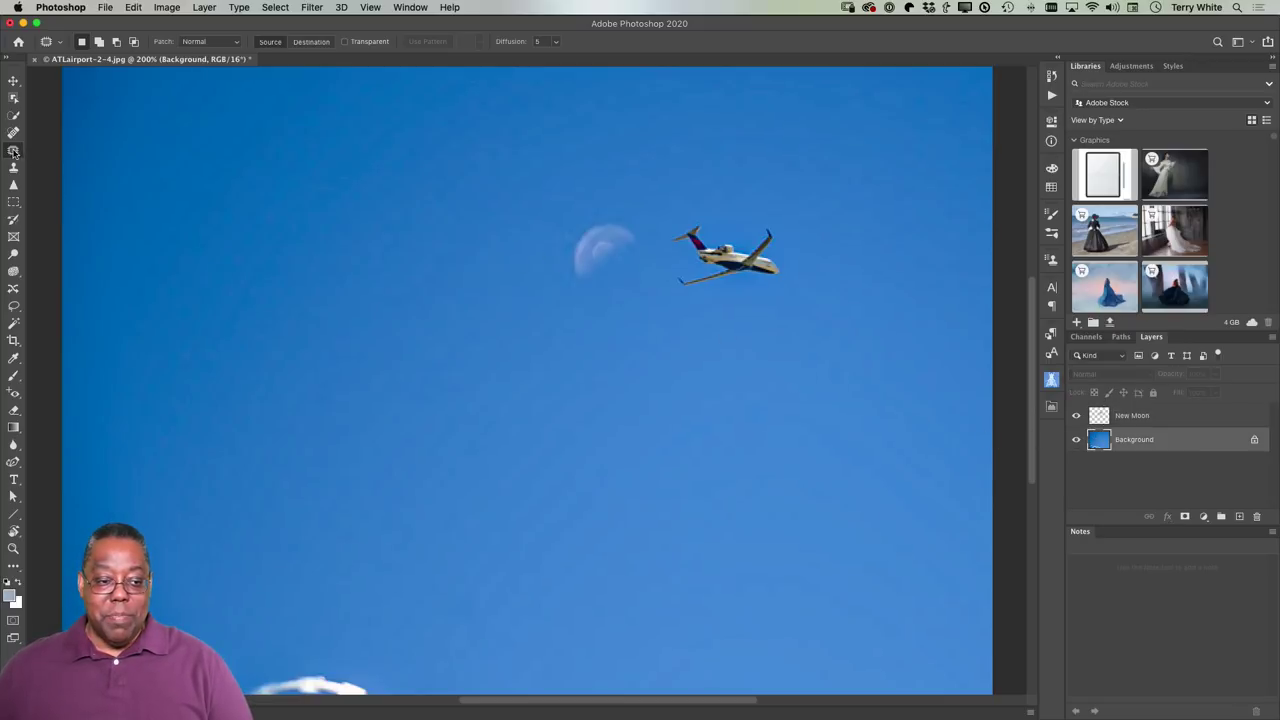
pyautogui.moveTo(630, 247)
pyautogui.mouseDown()
pyautogui.moveTo(586, 233)
pyautogui.moveTo(576, 245)
pyautogui.moveTo(579, 270)
pyautogui.moveTo(609, 282)
pyautogui.moveTo(638, 266)
pyautogui.moveTo(638, 245)
pyautogui.moveTo(614, 302)
pyautogui.moveTo(634, 372)
pyautogui.mouseUp()
pyautogui.press('super+d')
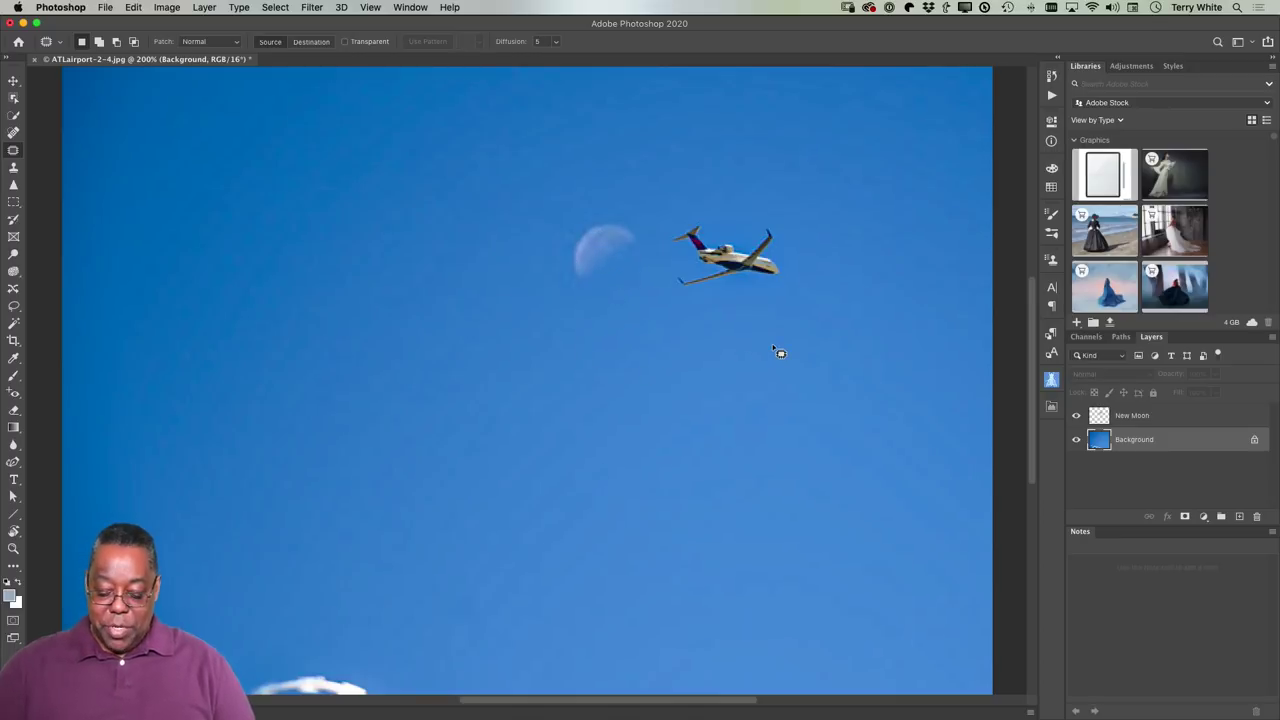
# - Save and close the edited airport photo, and switch back to Lightroom Classic
pyautogui.press('super+0')
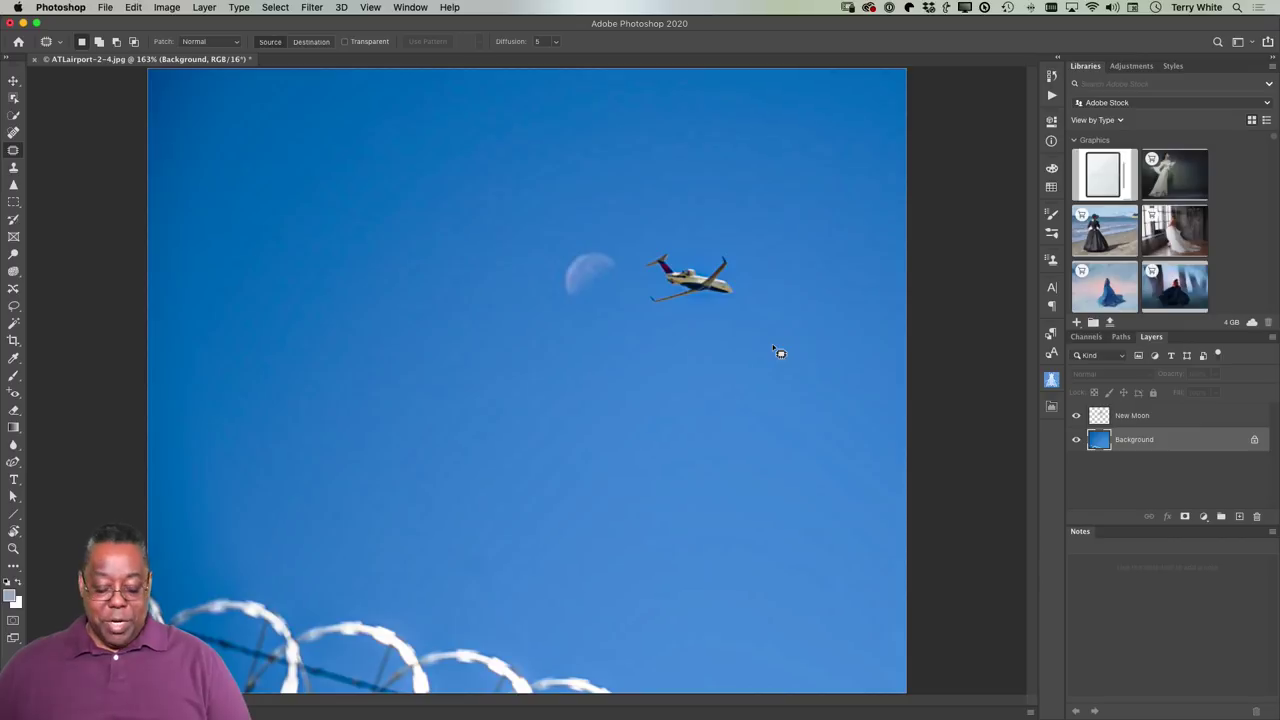
pyautogui.press('super+s')
pyautogui.press('super+w')
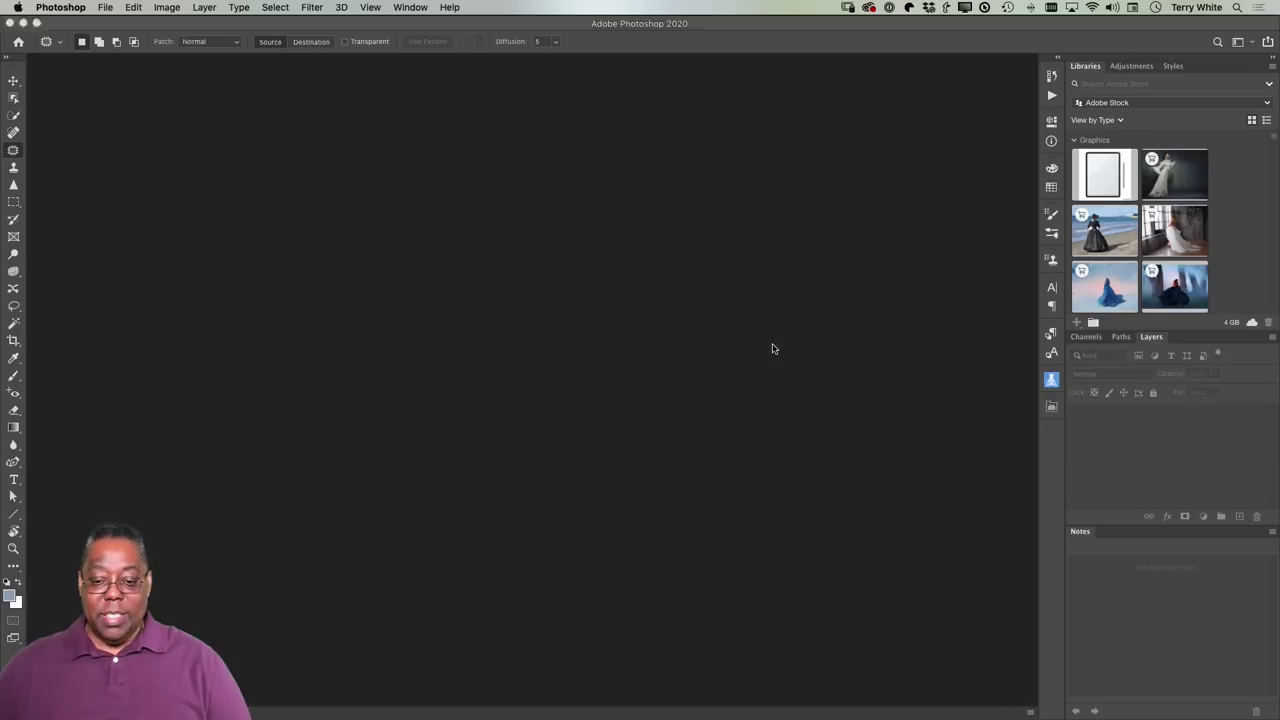
pyautogui.press('super+Tab')
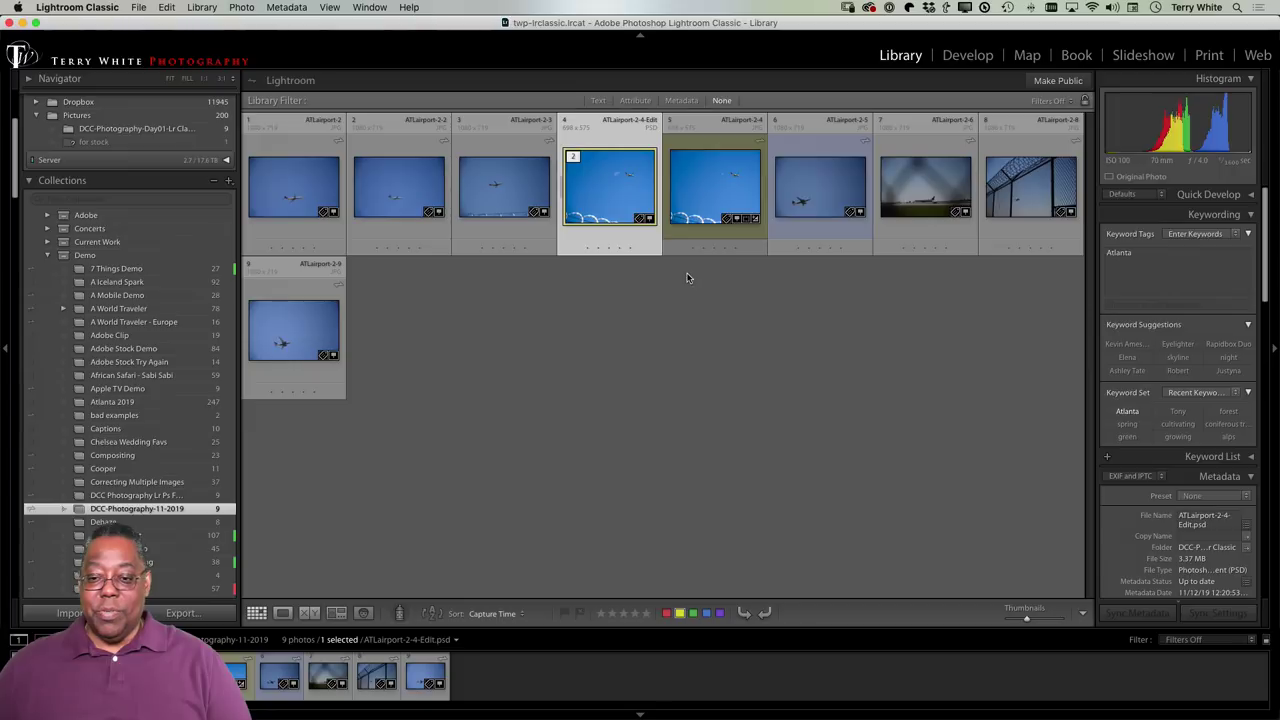
# - Compare the original ATLairport-2-4.jpg with the Photoshop-edited version by alternating between them in full-screen view
pyautogui.click(687, 200)
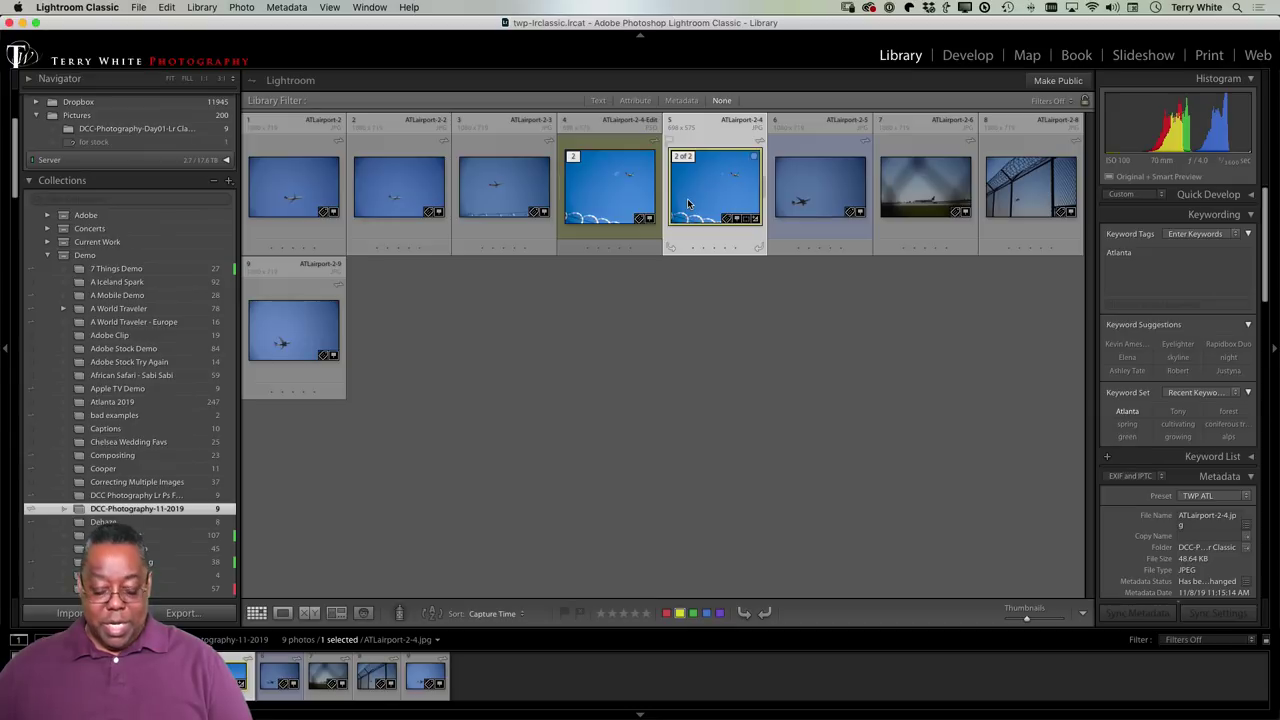
pyautogui.press('f')
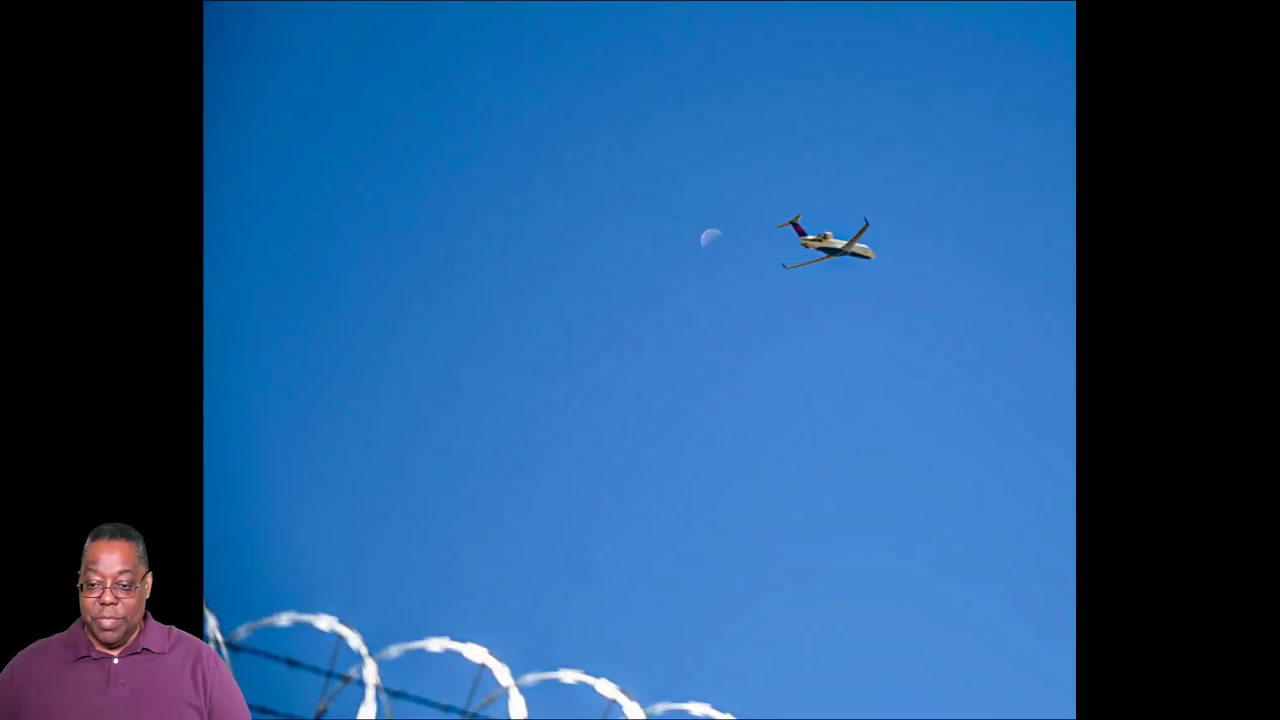
pyautogui.press('Right')
pyautogui.press('Left')
pyautogui.press('Right')
pyautogui.press('Left')
pyautogui.press('Right')
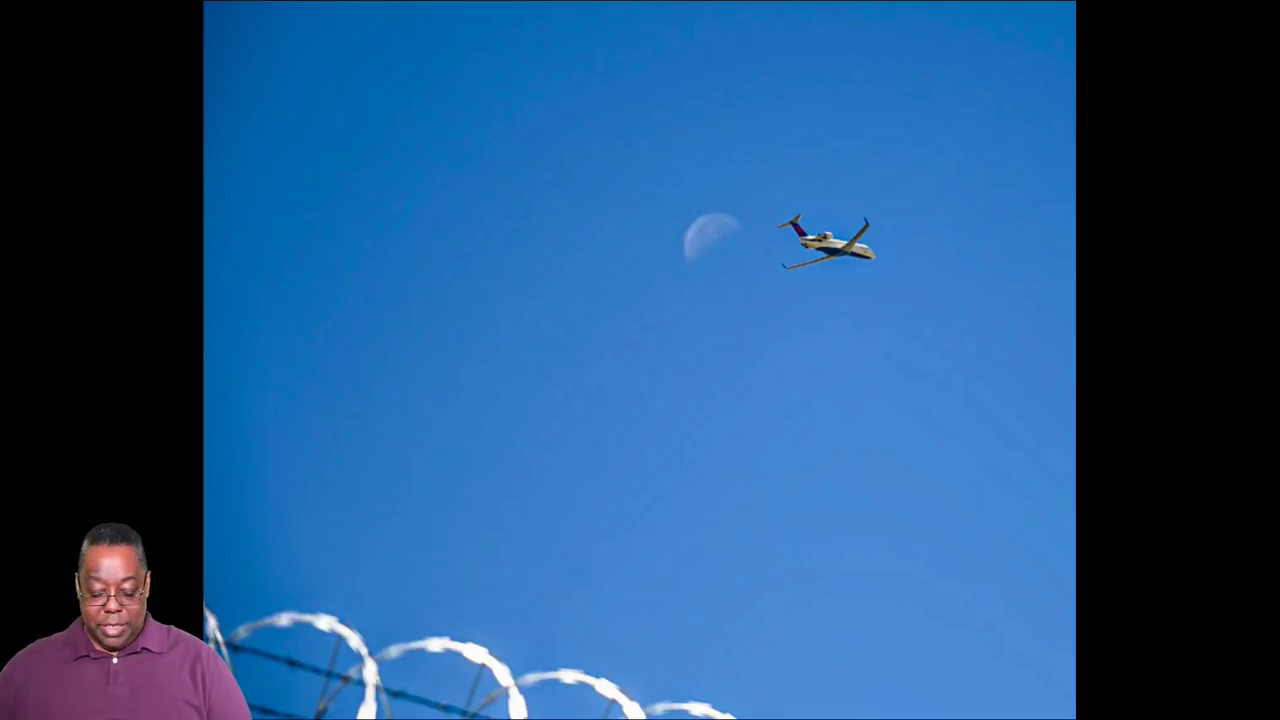
pyautogui.press('f')
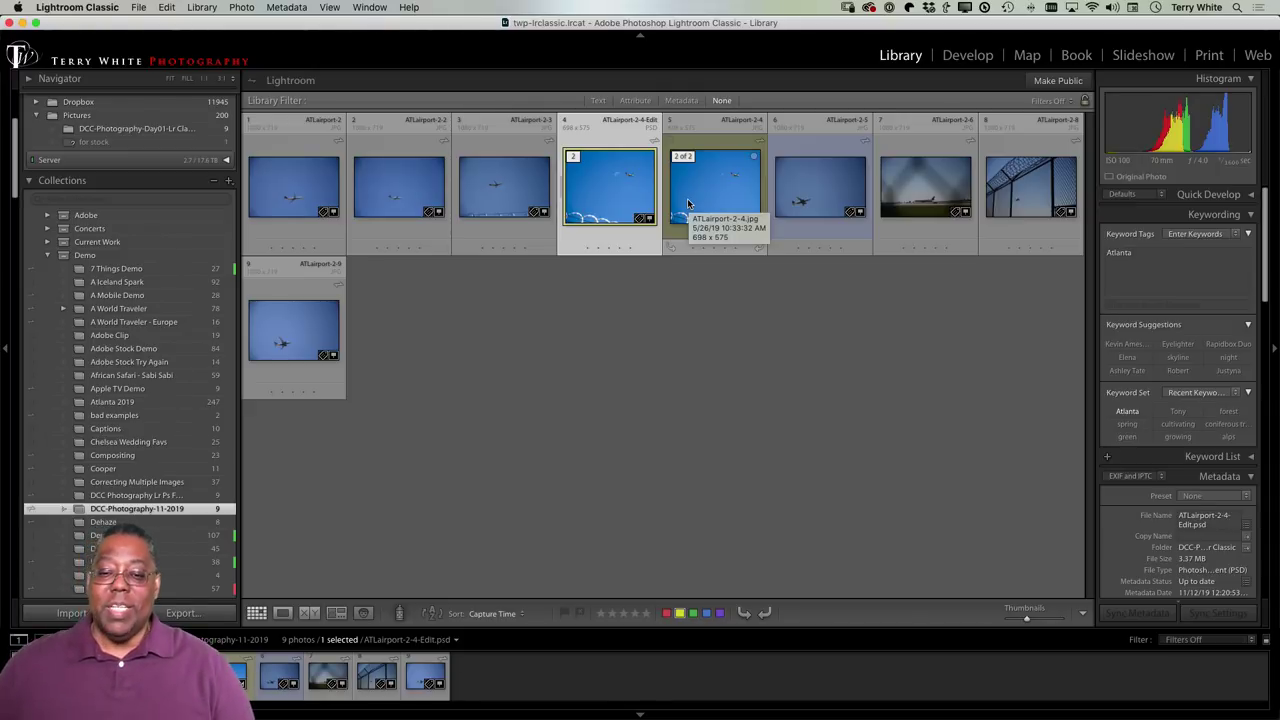
# - Deselect the photos and open the export settings for the whole collection, keeping Hard Drive as the destination
pyautogui.click(640, 290)
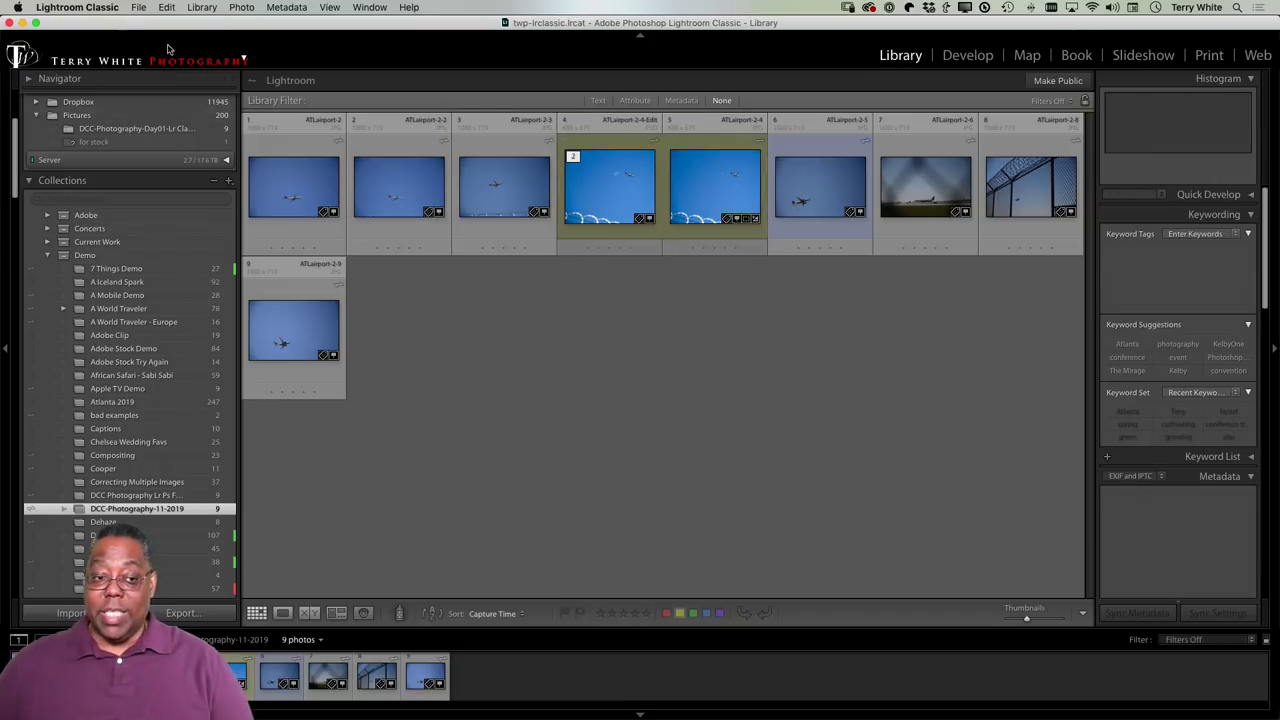
pyautogui.click(137, 7)
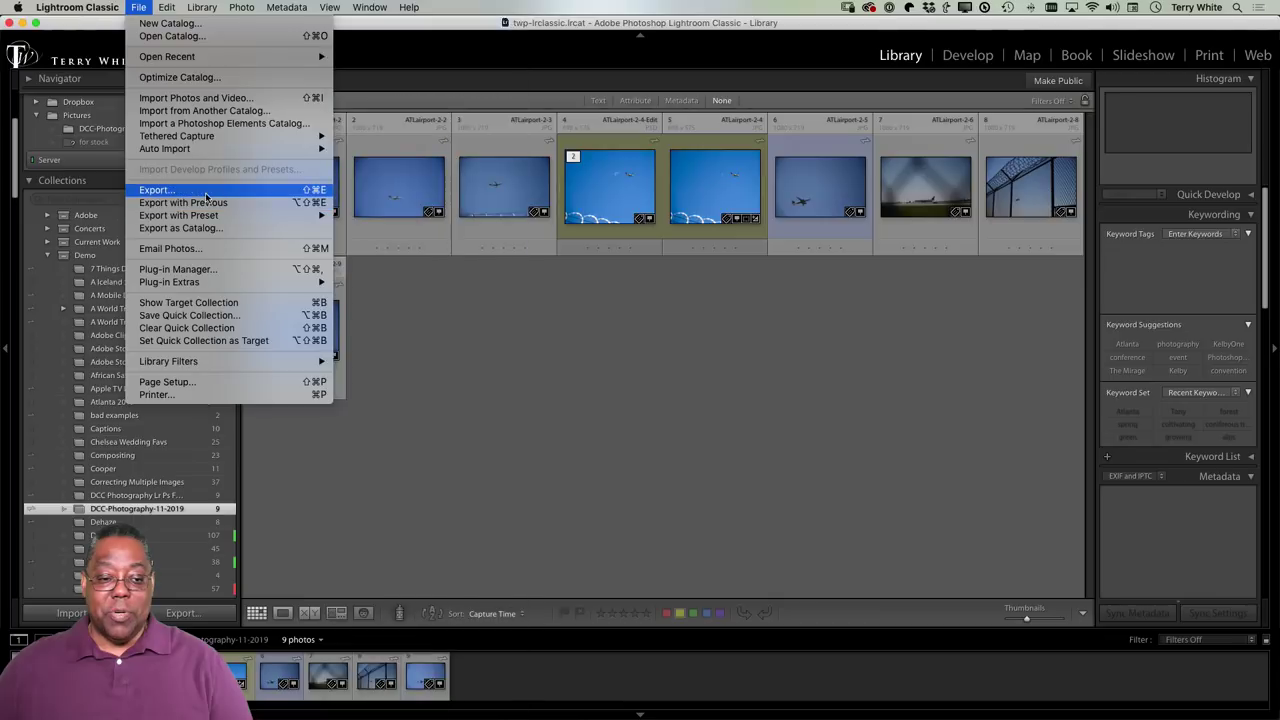
pyautogui.click(157, 190)
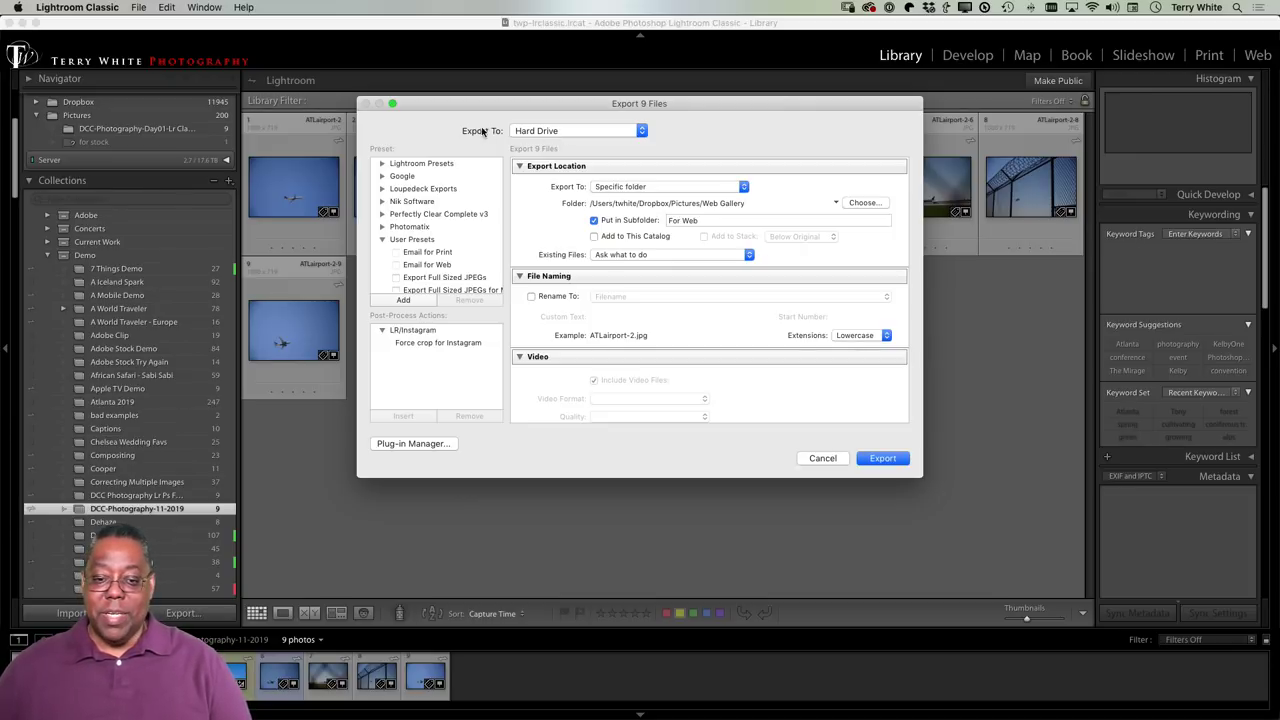
pyautogui.click(599, 134)
pyautogui.click(599, 136)
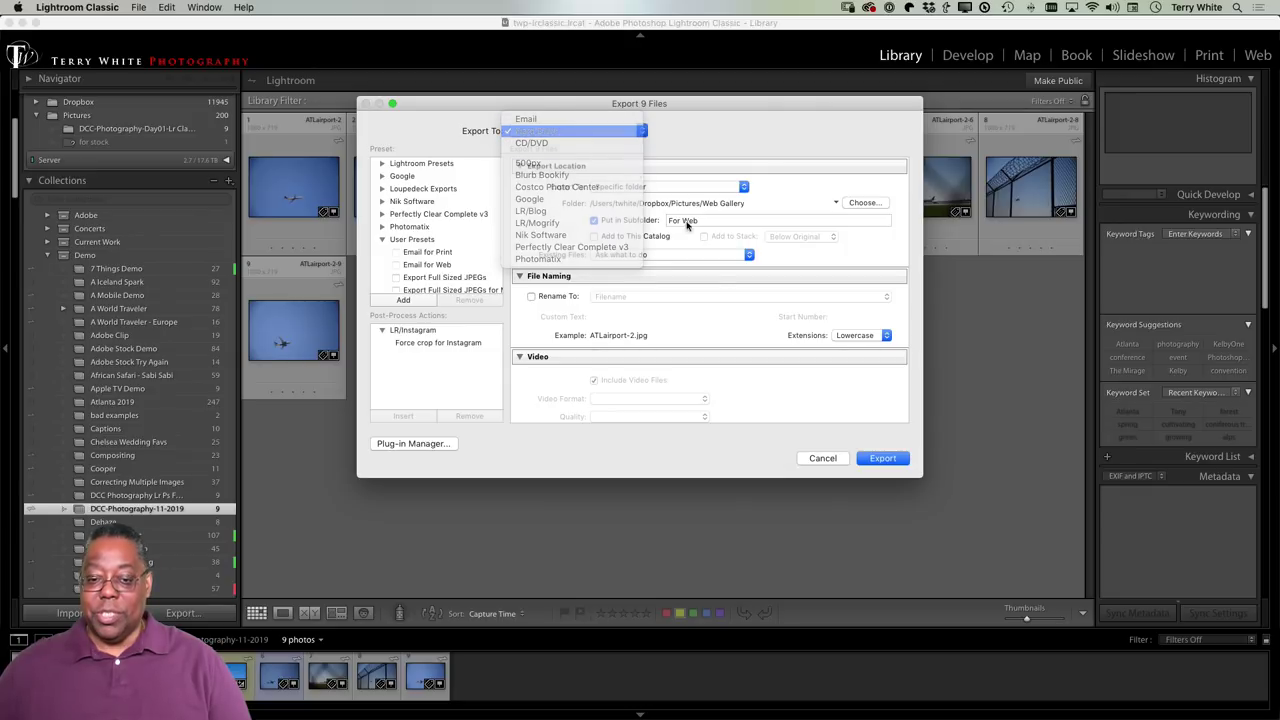
# - Set the export folder to the Desktop with a subfolder named DCC-Photography
pyautogui.click(836, 204)
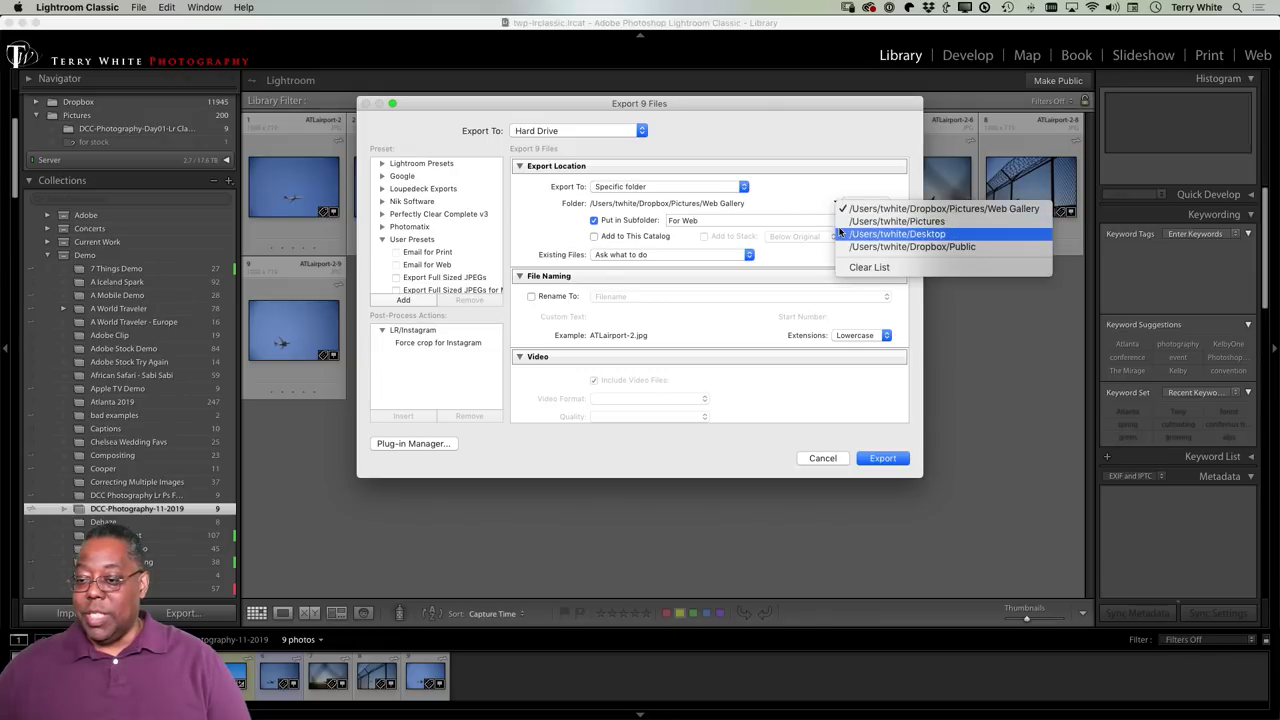
pyautogui.click(840, 233)
pyautogui.press('Tab')
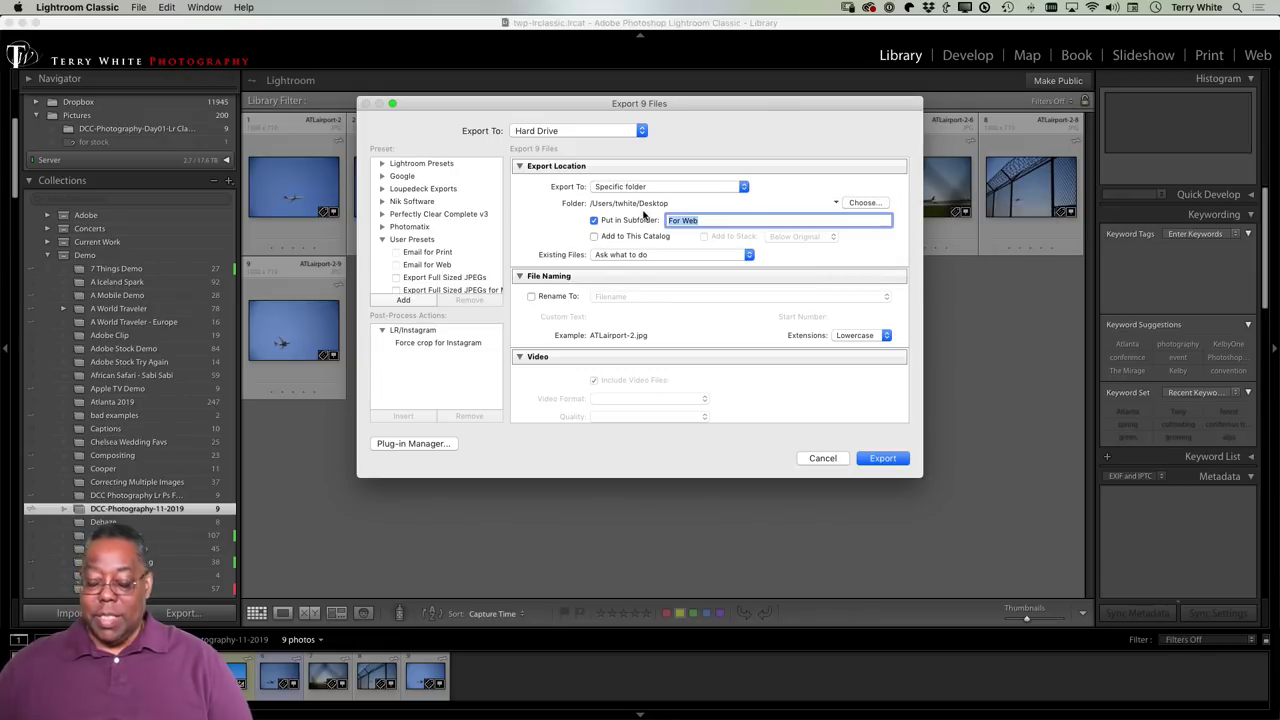
pyautogui.write('DCC')
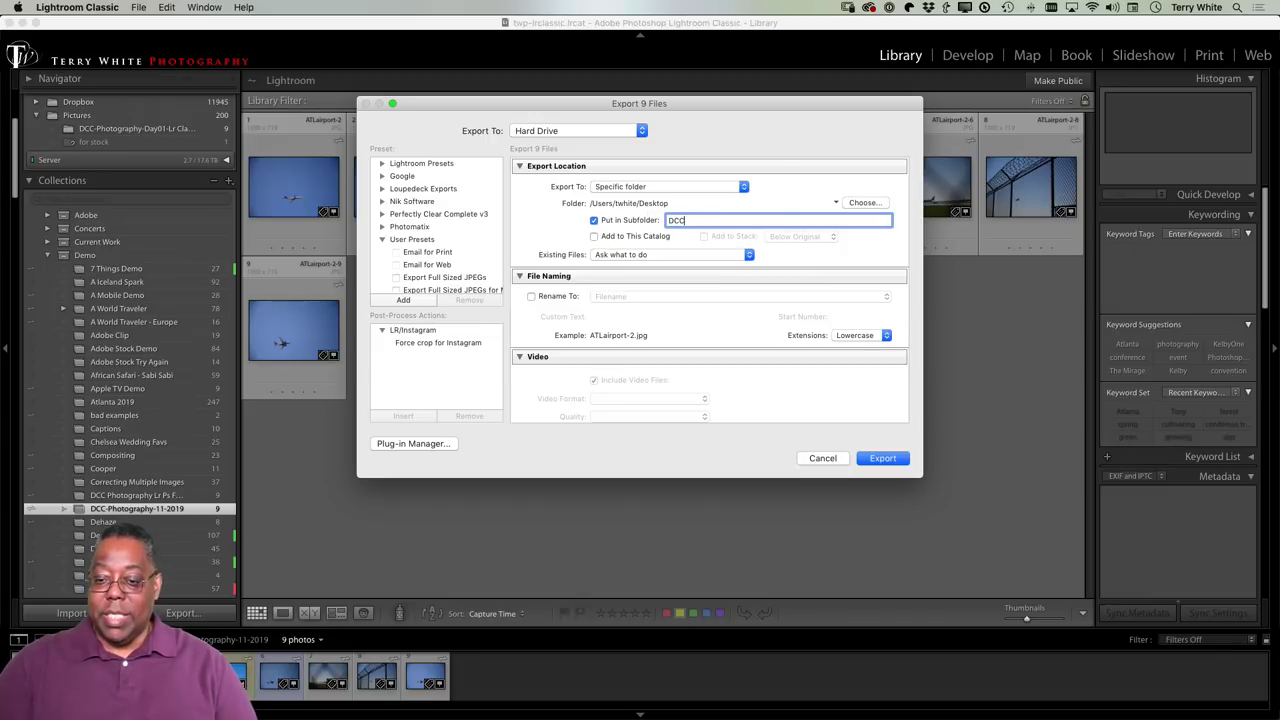
pyautogui.write('-Photography')
# - Set the JPEG export quality to 100 and keep resizing to a long edge of 1,080 pixels
pyautogui.scroll(-1, 646, 273)
pyautogui.scroll(-4, 646, 273)
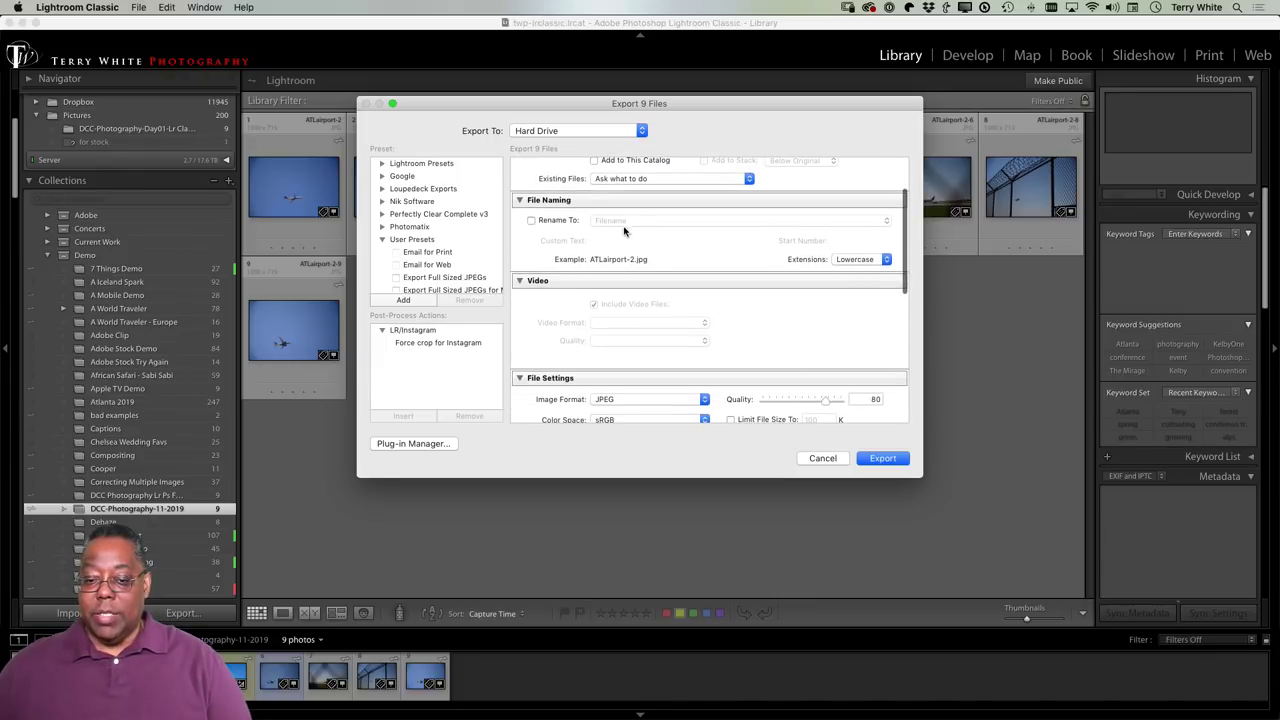
pyautogui.scroll(-4, 650, 293)
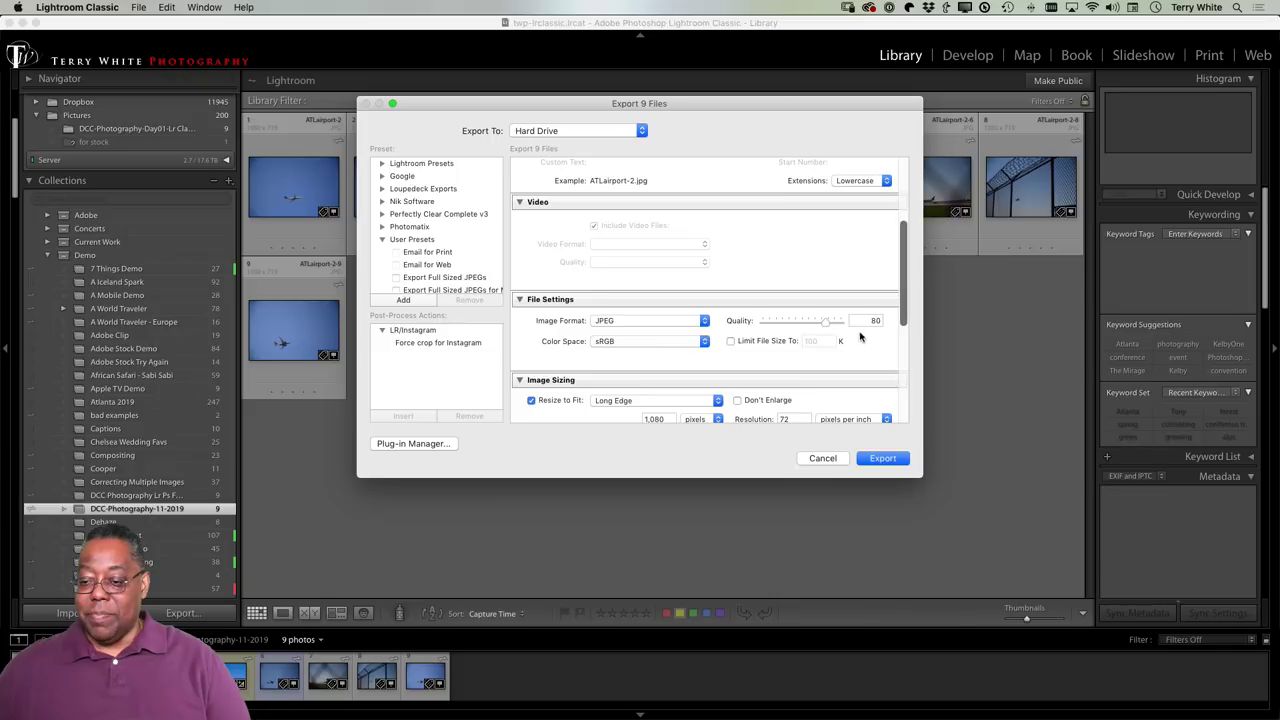
pyautogui.moveTo(826, 326); pyautogui.dragTo(849, 327)
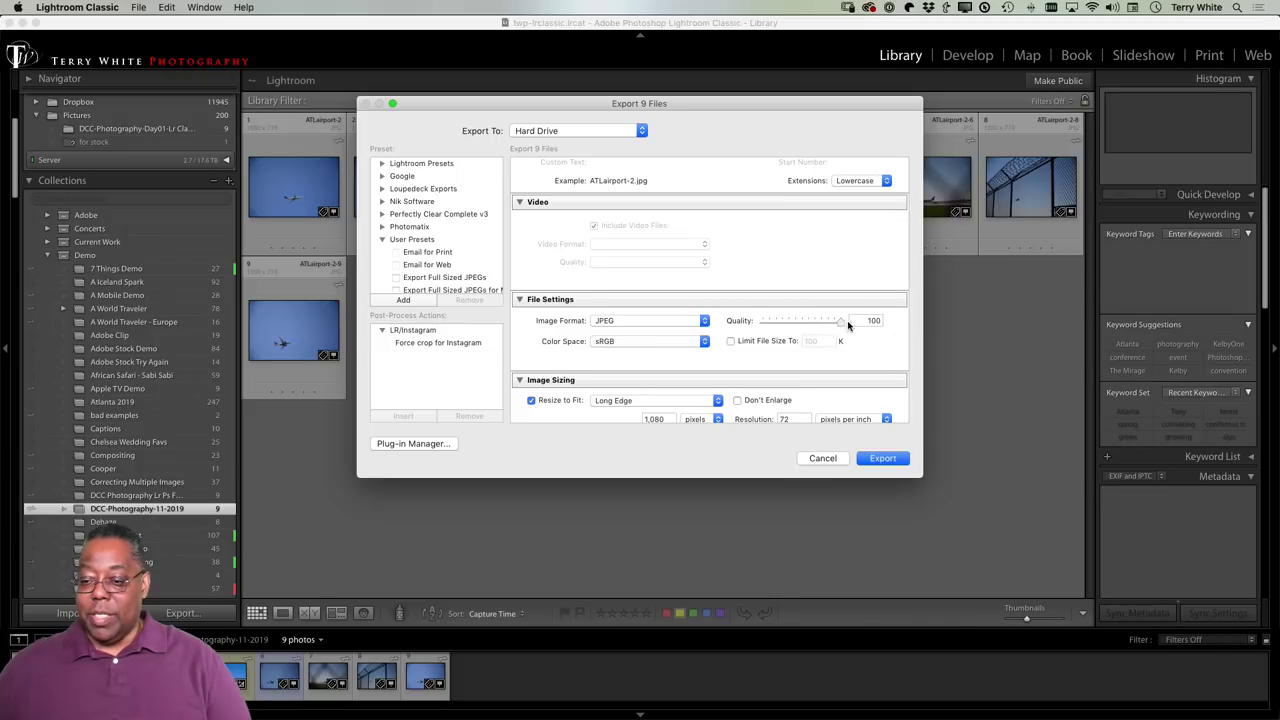
pyautogui.scroll(-4, 649, 347)
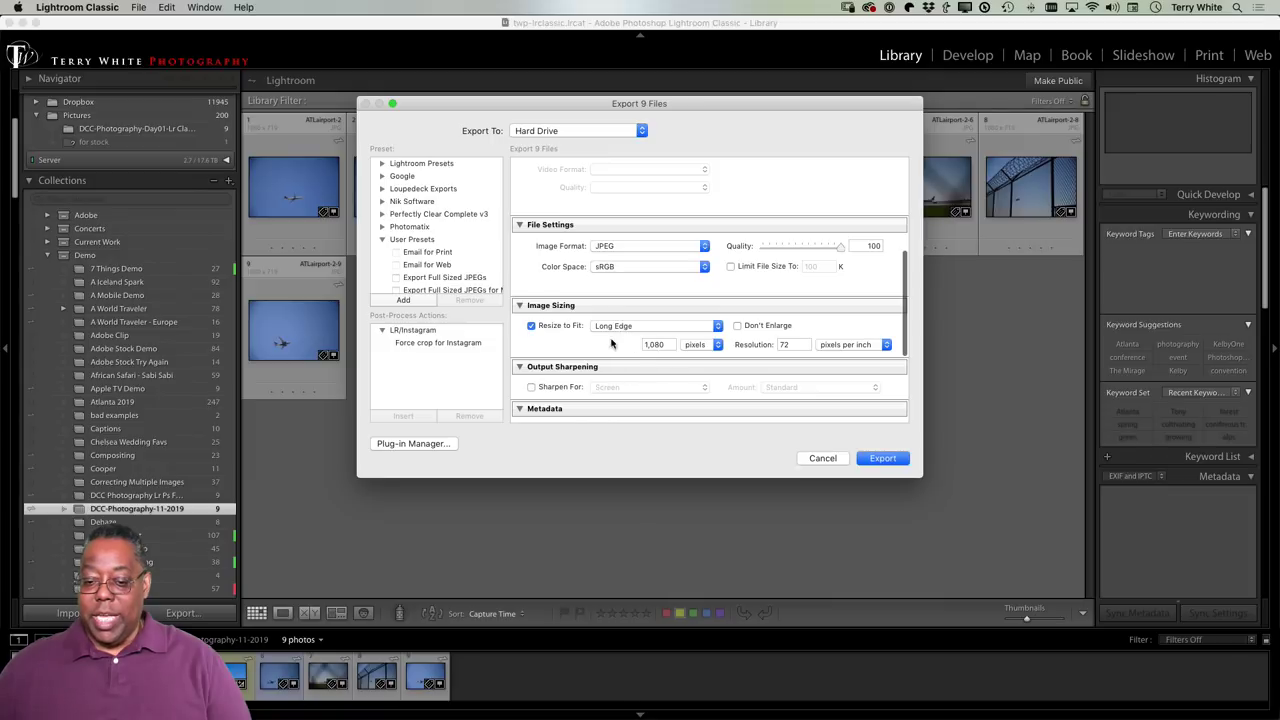
pyautogui.click(542, 327)
pyautogui.click(543, 328)
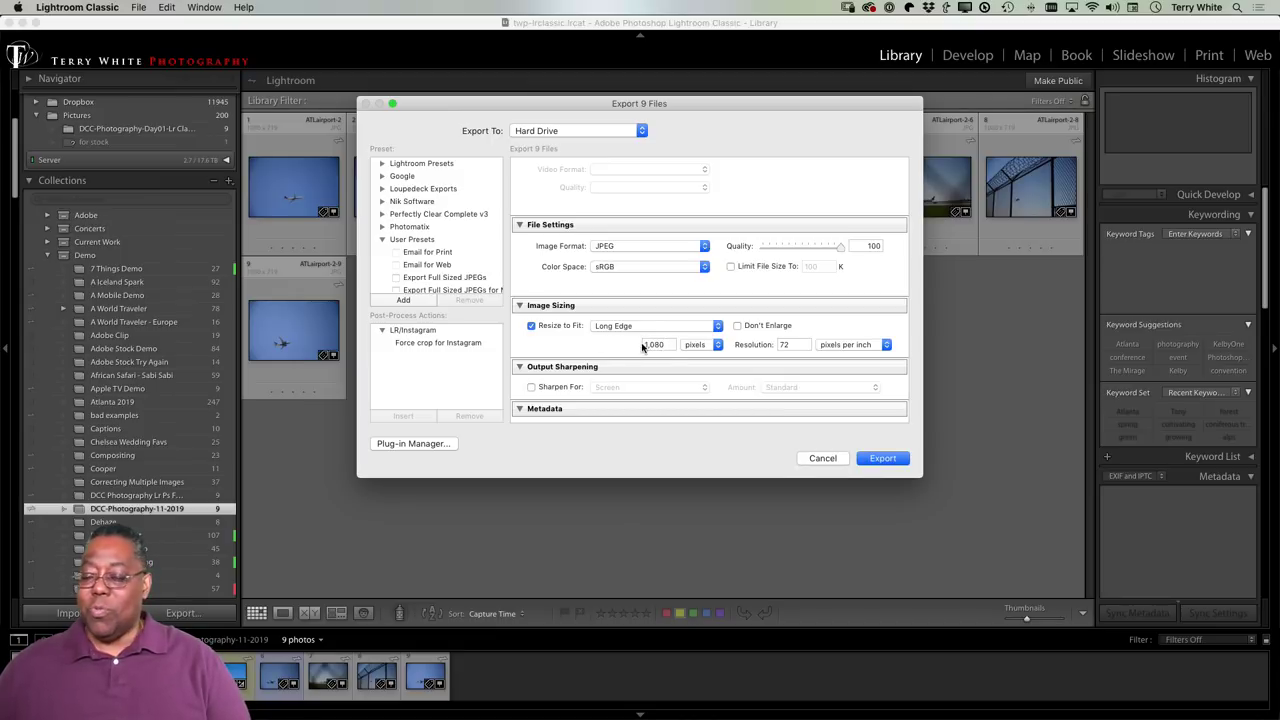
# - Keep the export metadata at Copyright & Contact Info Only and the after-export action at Show in Finder
pyautogui.scroll(-3, 705, 355)
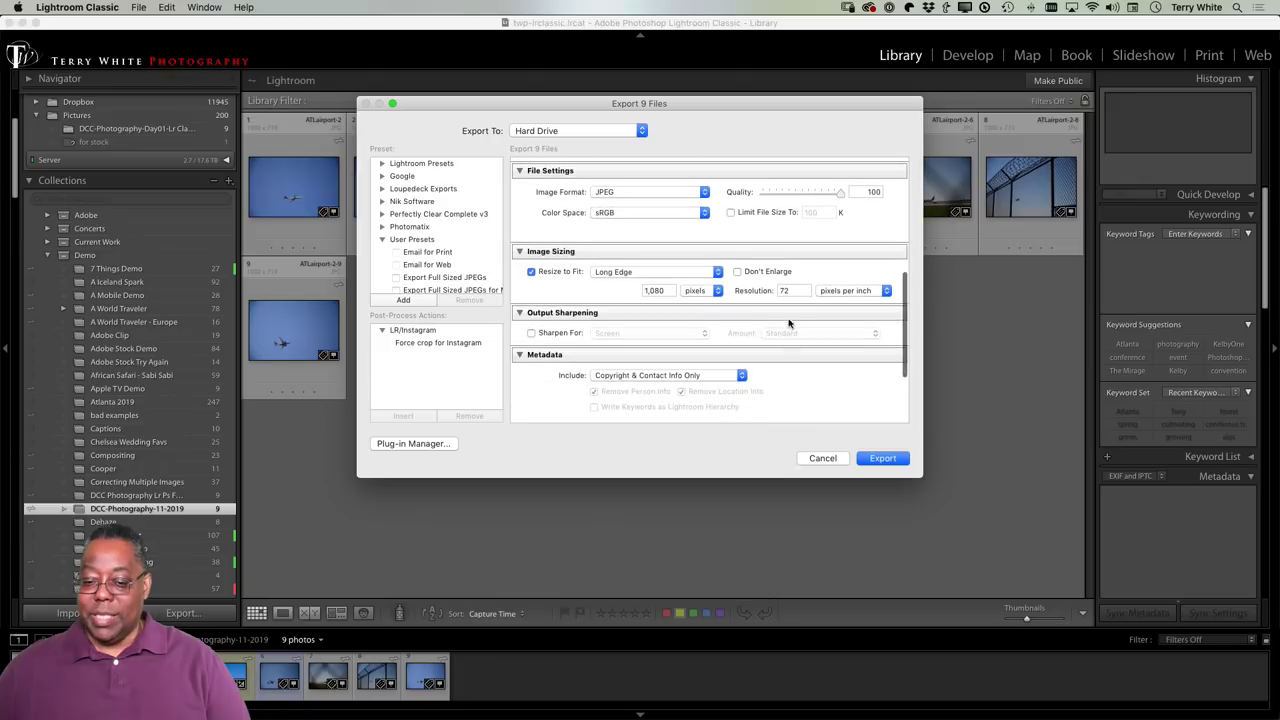
pyautogui.scroll(-3, 690, 355)
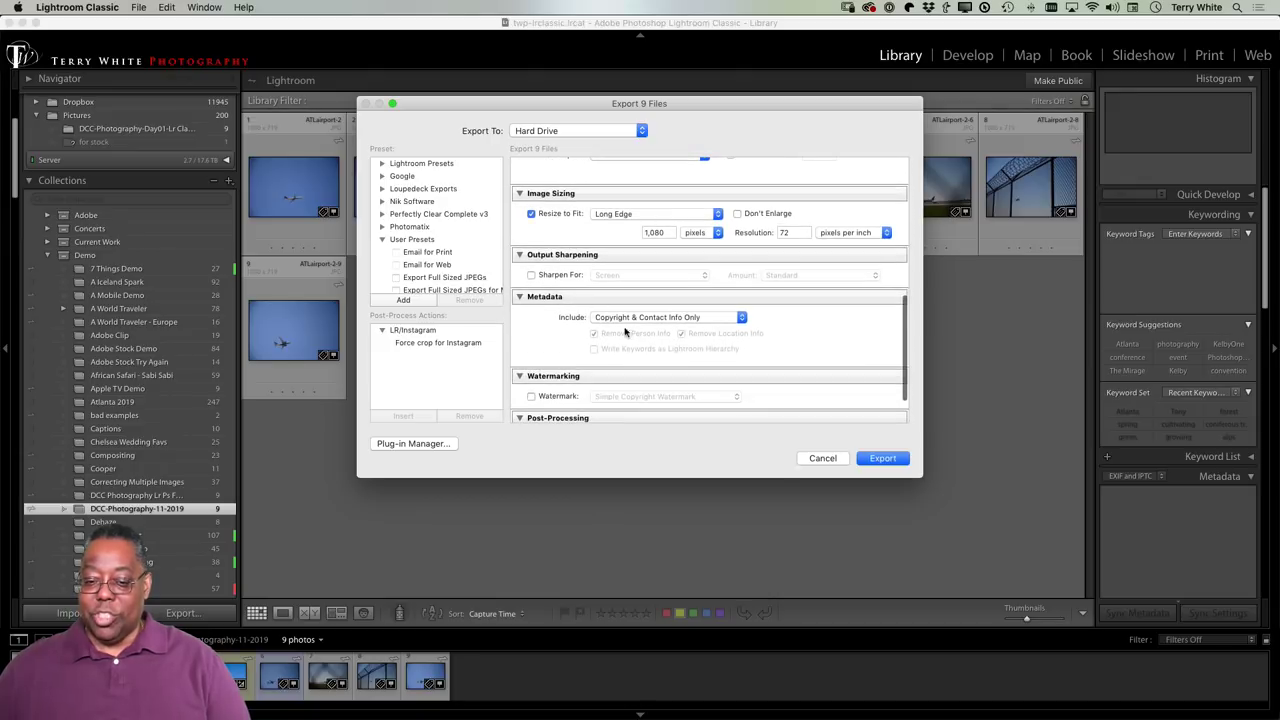
pyautogui.click(686, 319)
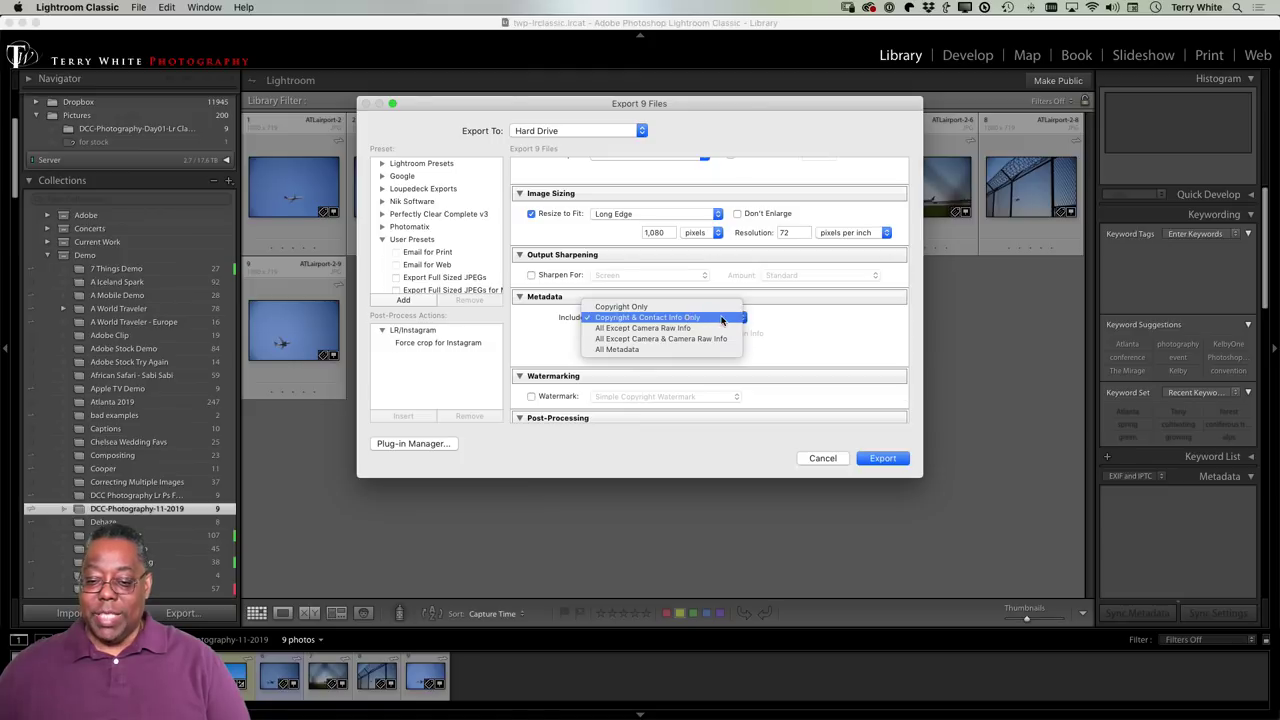
pyautogui.click(722, 318)
pyautogui.scroll(-3, 648, 374)
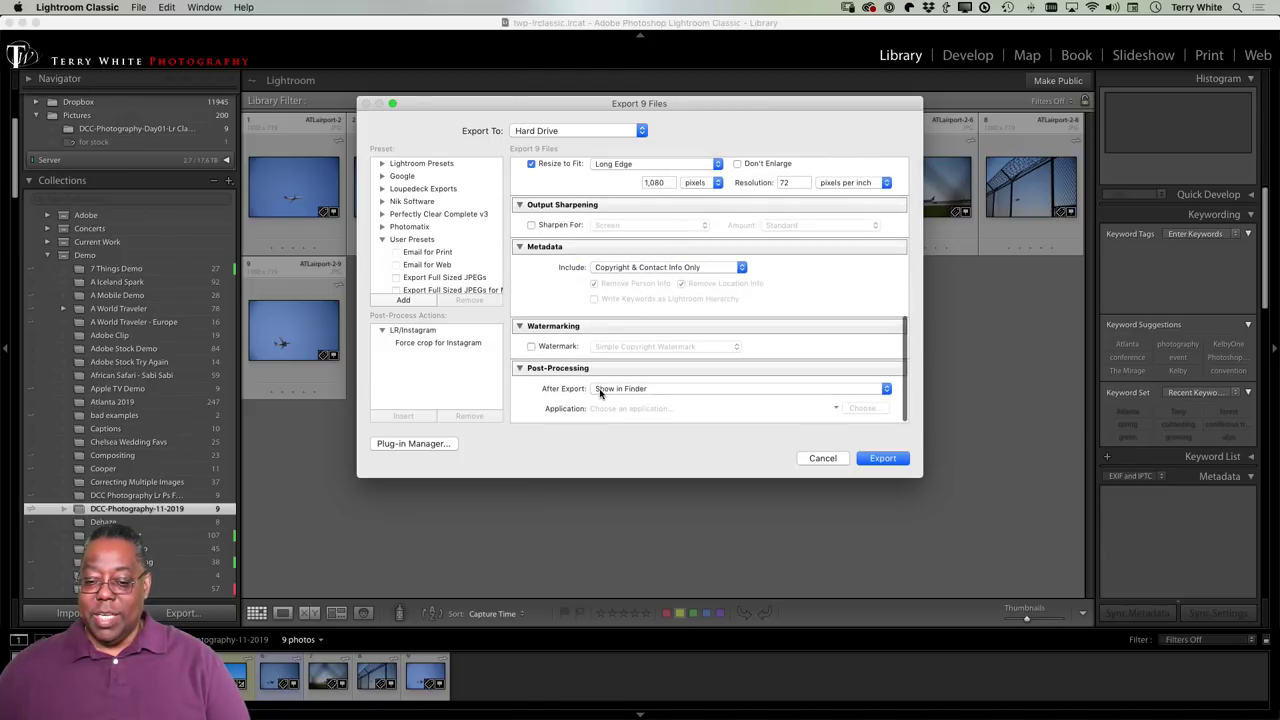
pyautogui.click(752, 390)
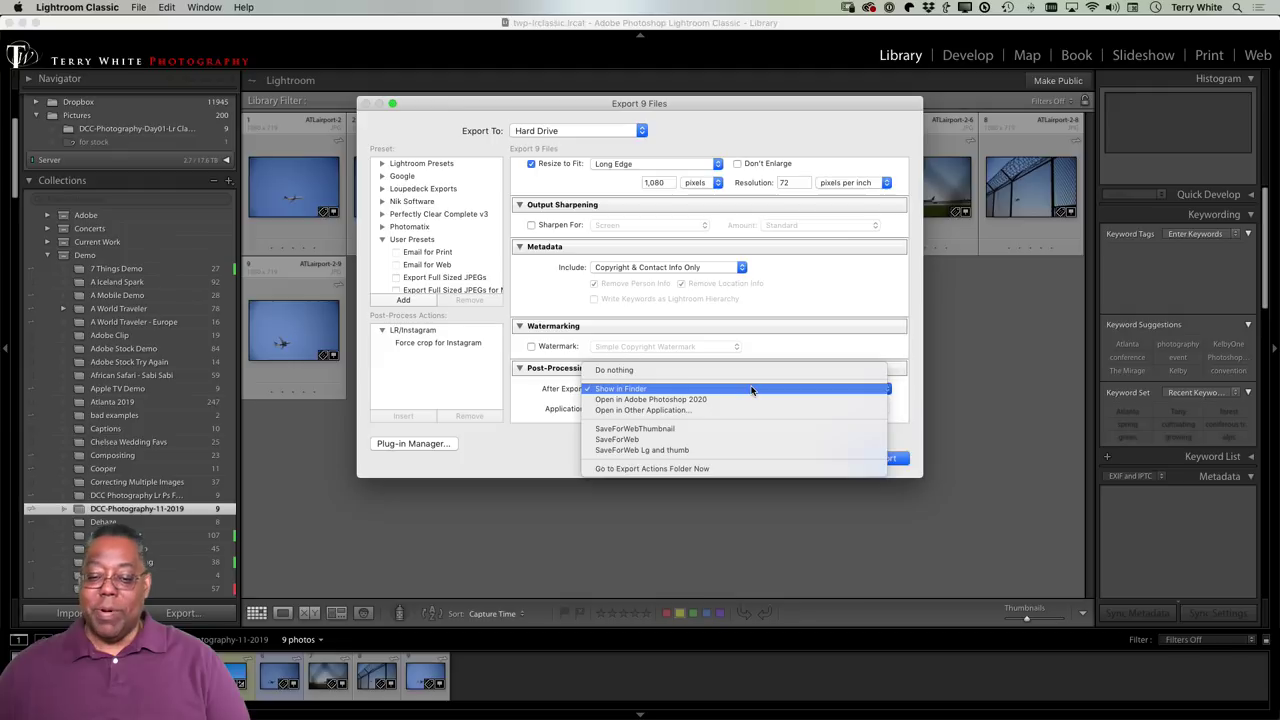
pyautogui.click(720, 389)
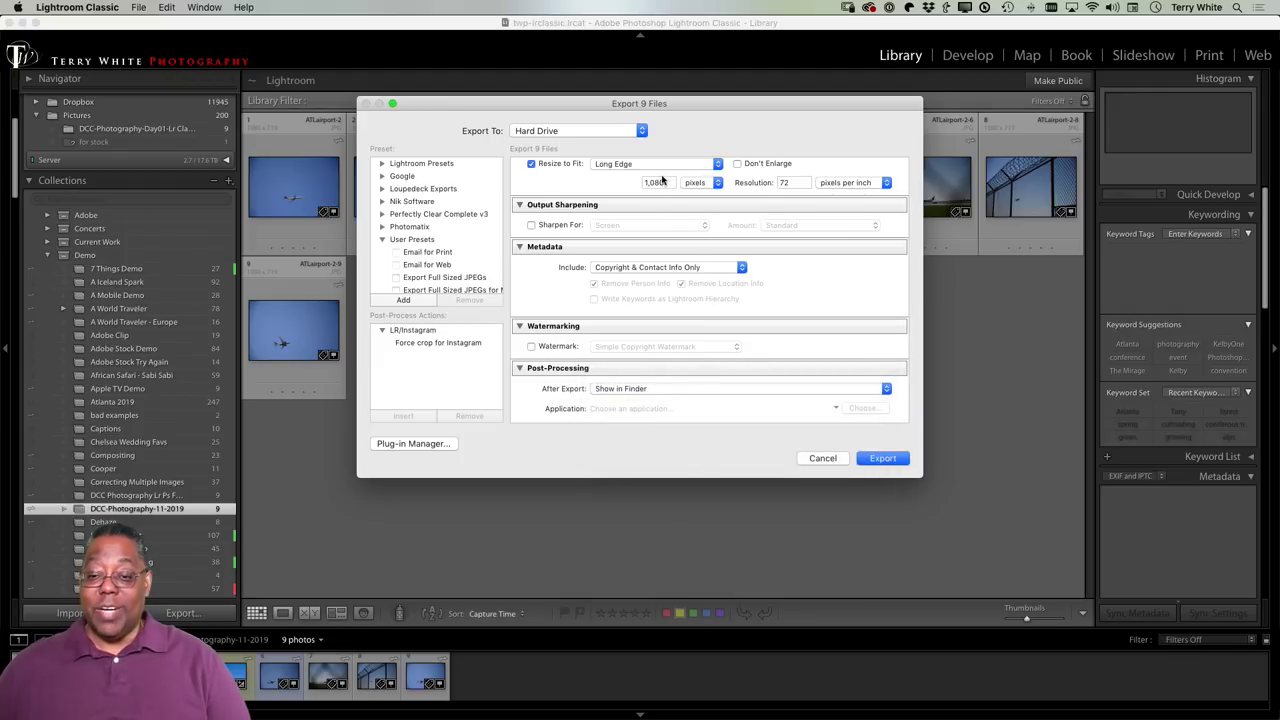
# - Save the export settings as a preset named For DCC in User Presets and locate it in the preset list
pyautogui.scroll(10, 662, 180)
pyautogui.scroll(-10, 665, 233)
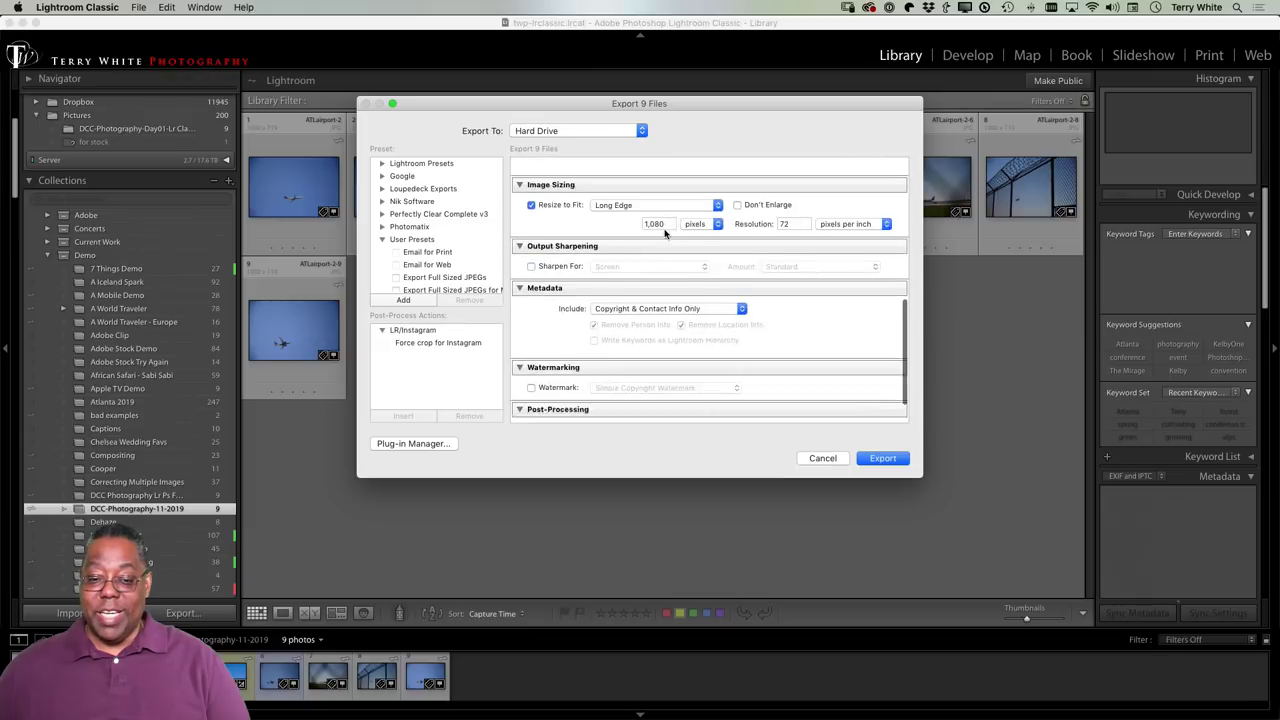
pyautogui.click(401, 301)
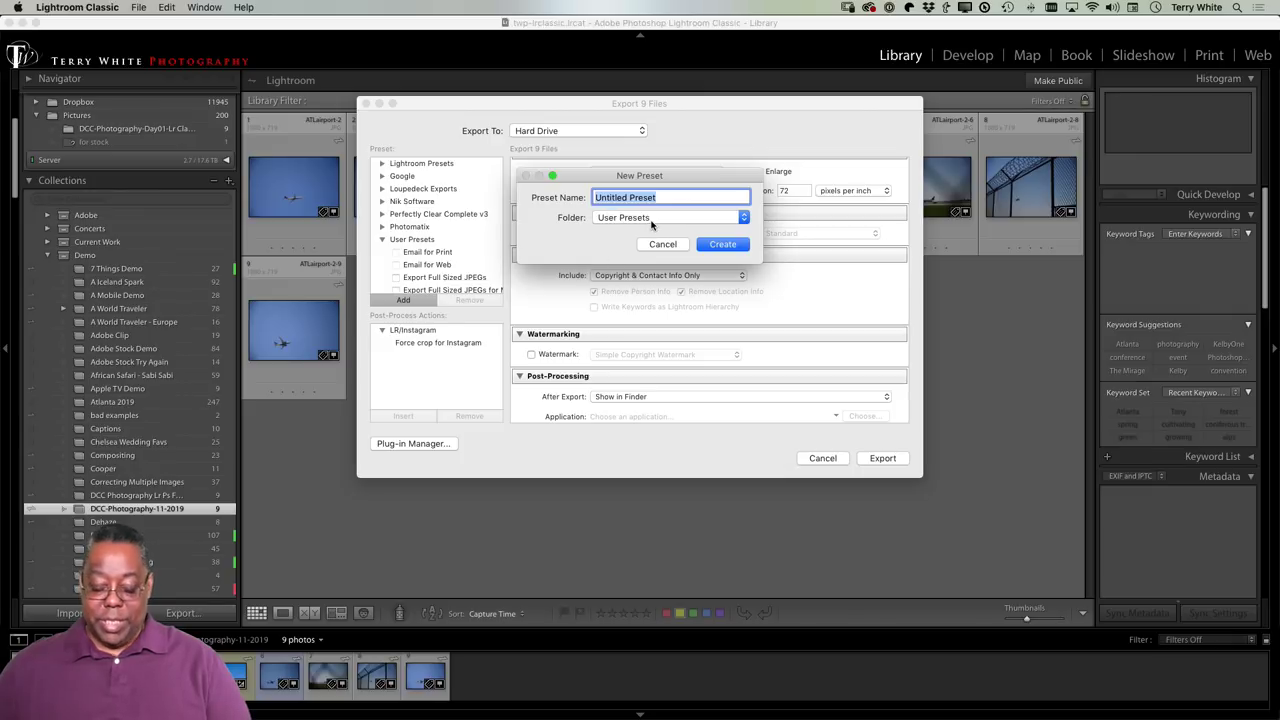
pyautogui.write('For DDCC')
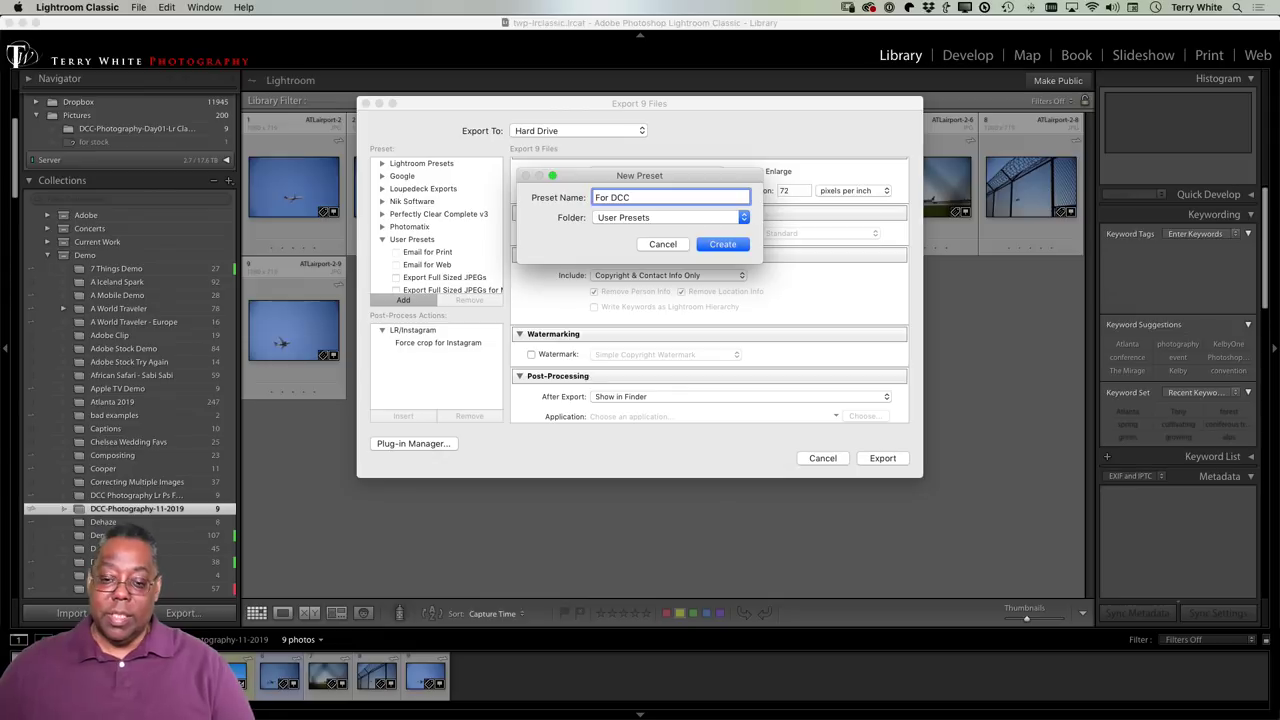
pyautogui.click(722, 244)
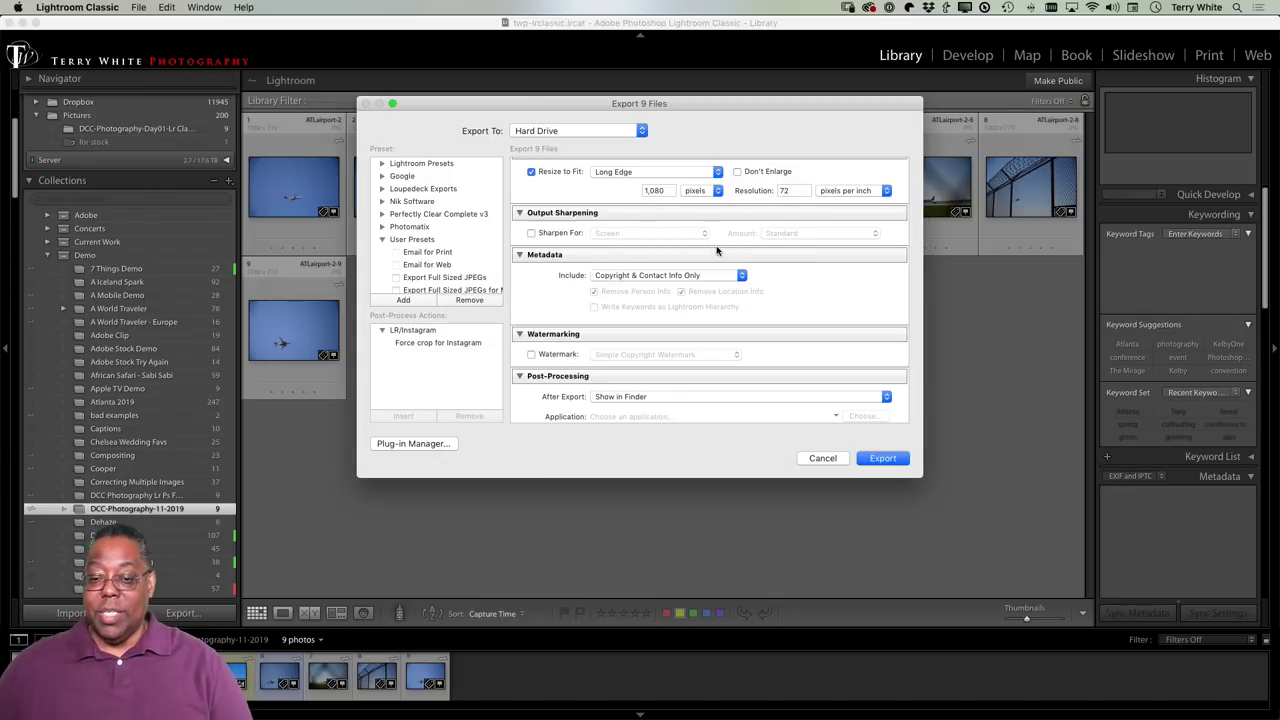
pyautogui.scroll(-10, 440, 258)
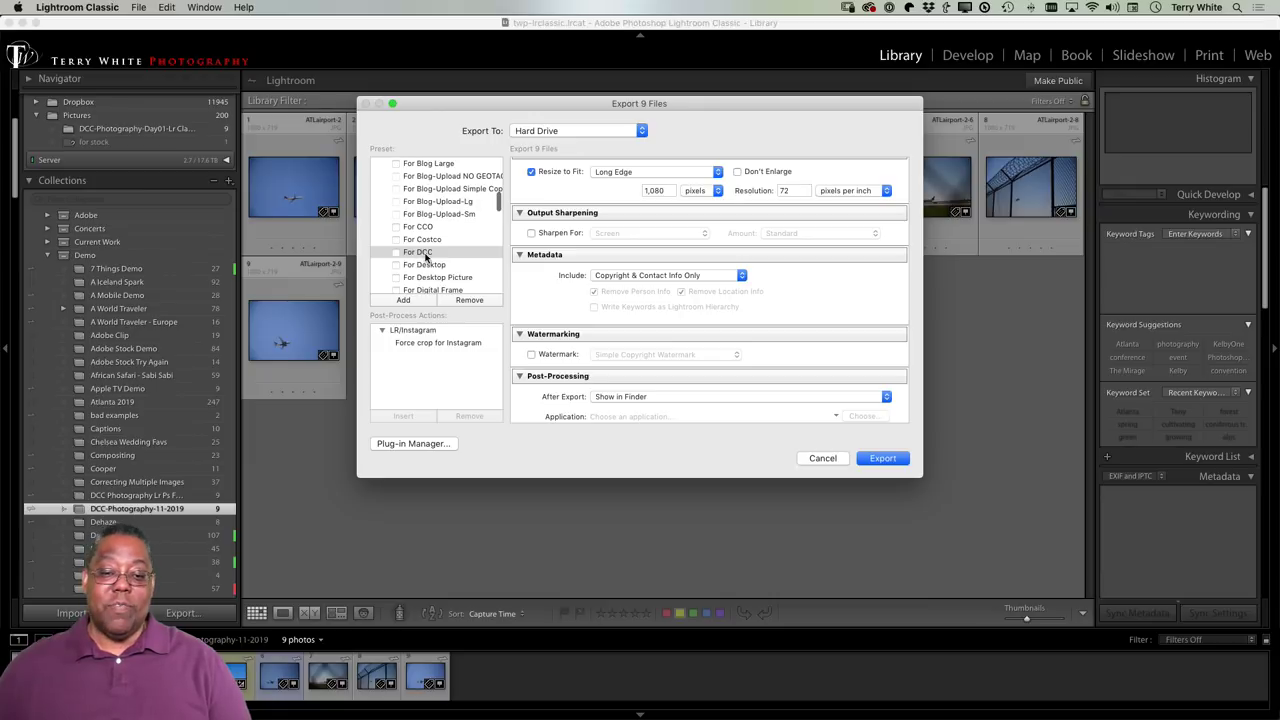
# - Export the nine photos with the current settings and review the exported files in Finder, sorted by date modified with the oldest first
pyautogui.click(879, 462)
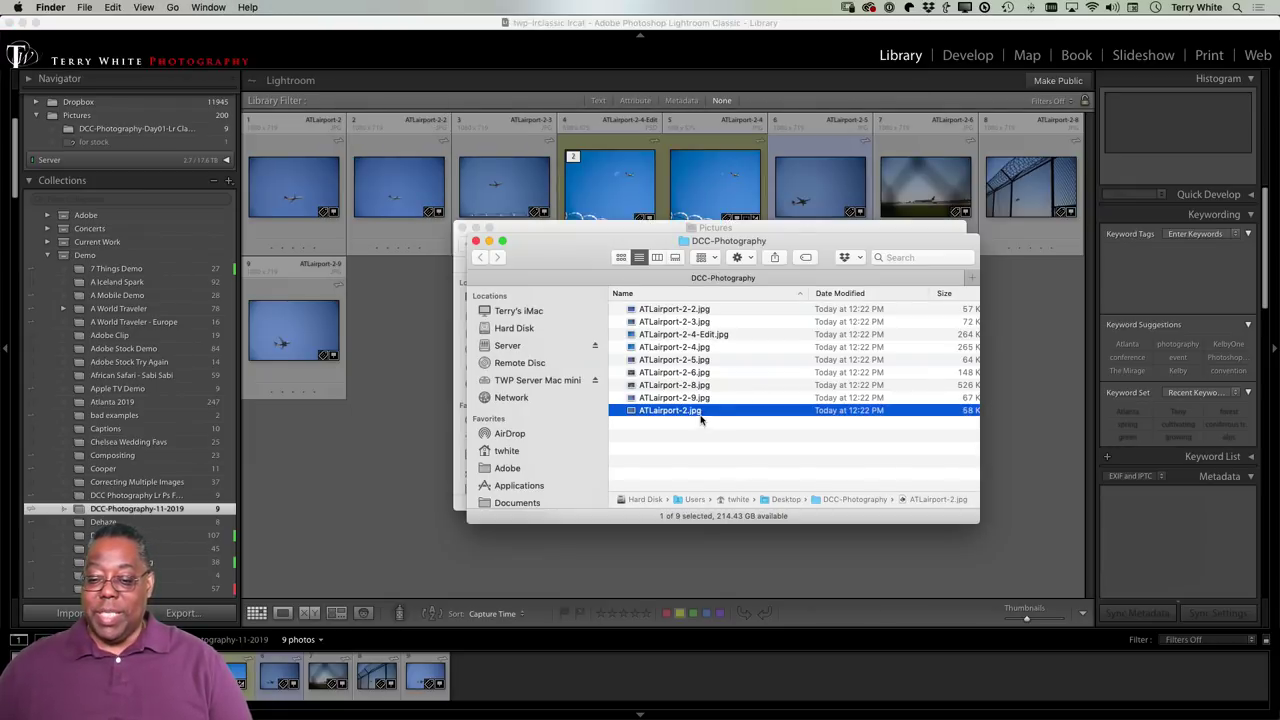
pyautogui.moveTo(592, 257); pyautogui.dragTo(619, 314)
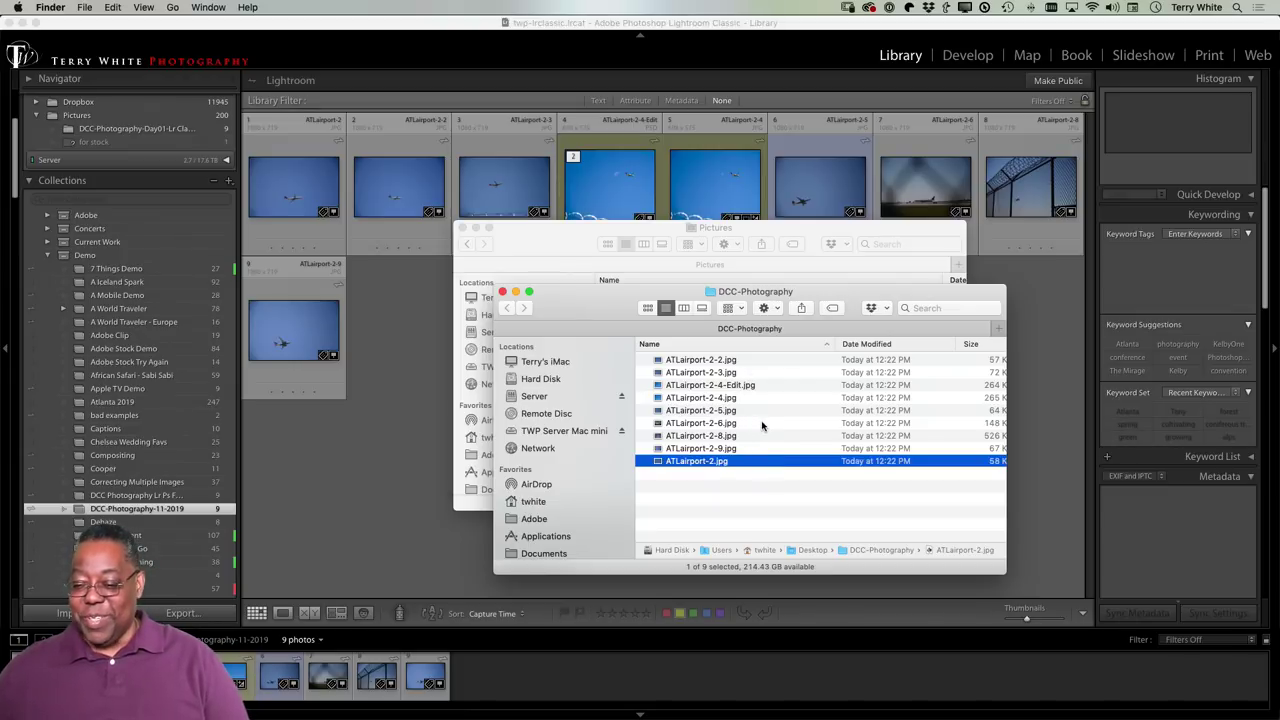
pyautogui.press('space')
pyautogui.press('space')
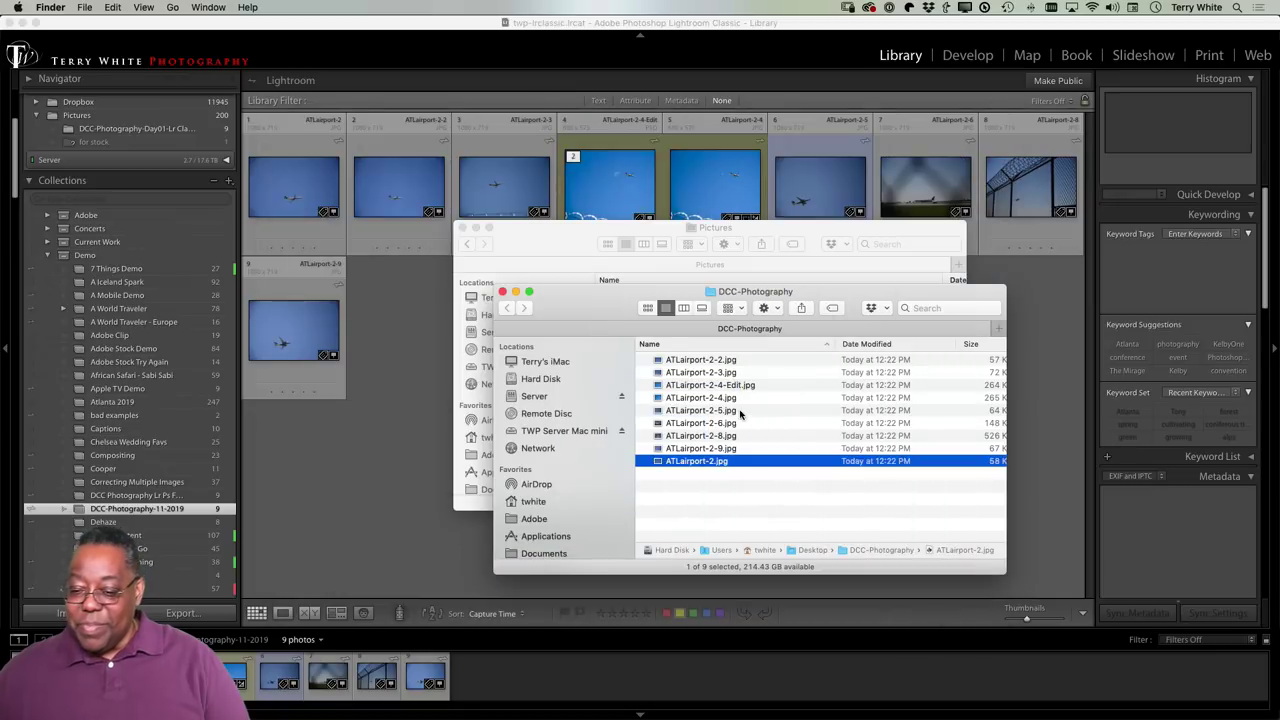
pyautogui.click(848, 344)
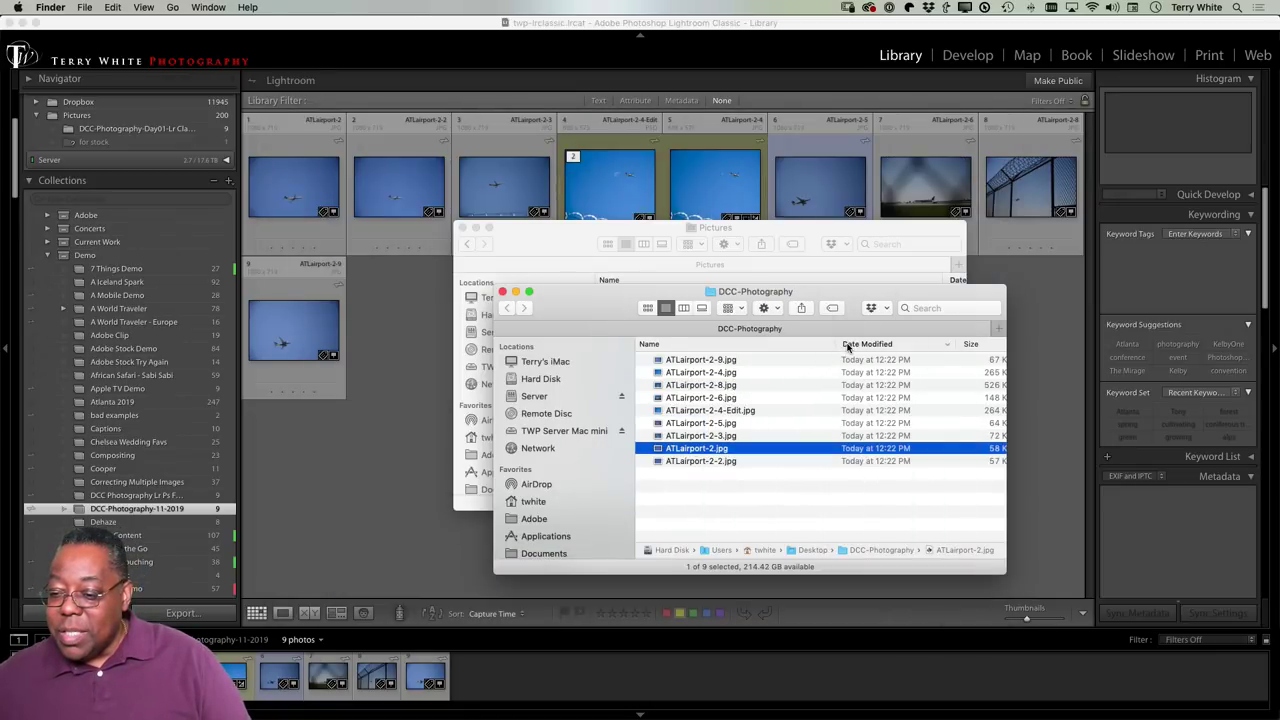
pyautogui.click(848, 344)
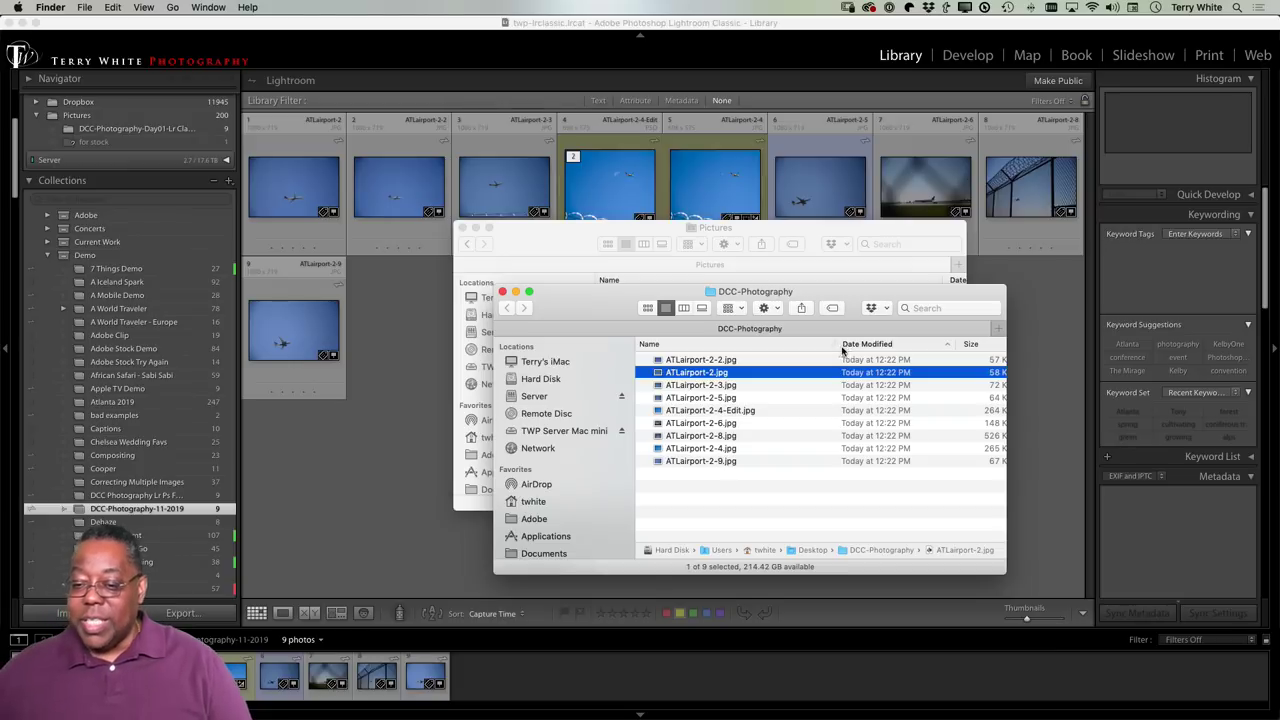
# - Switch back to Lightroom Classic and open the export settings for only the ATLairport-2-4-Edit photo
pyautogui.press('super+Tab')
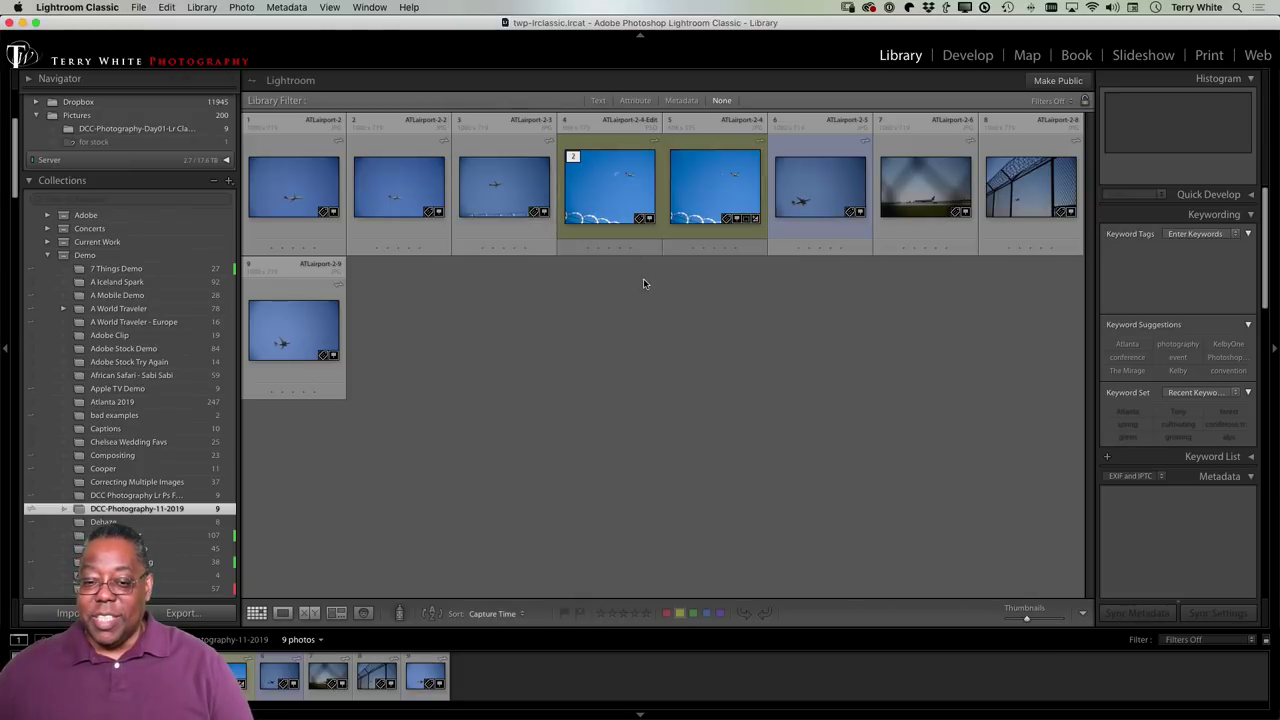
pyautogui.click(621, 213)
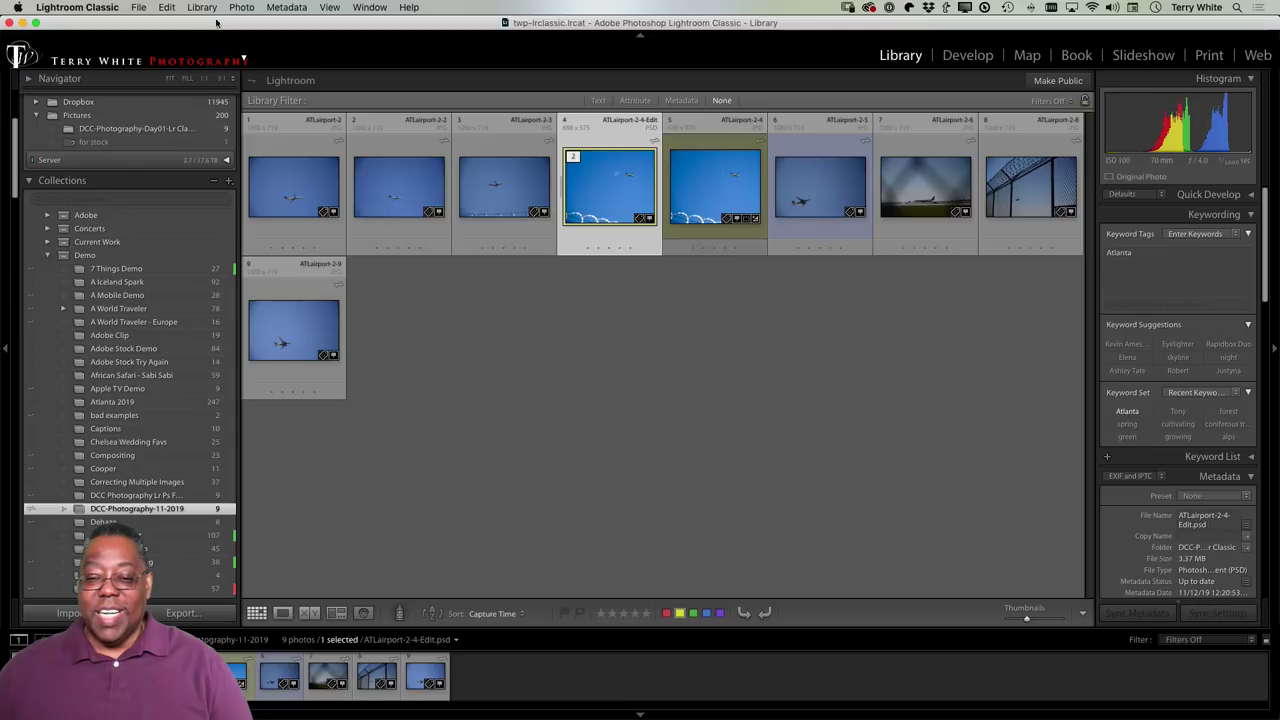
pyautogui.click(137, 7)
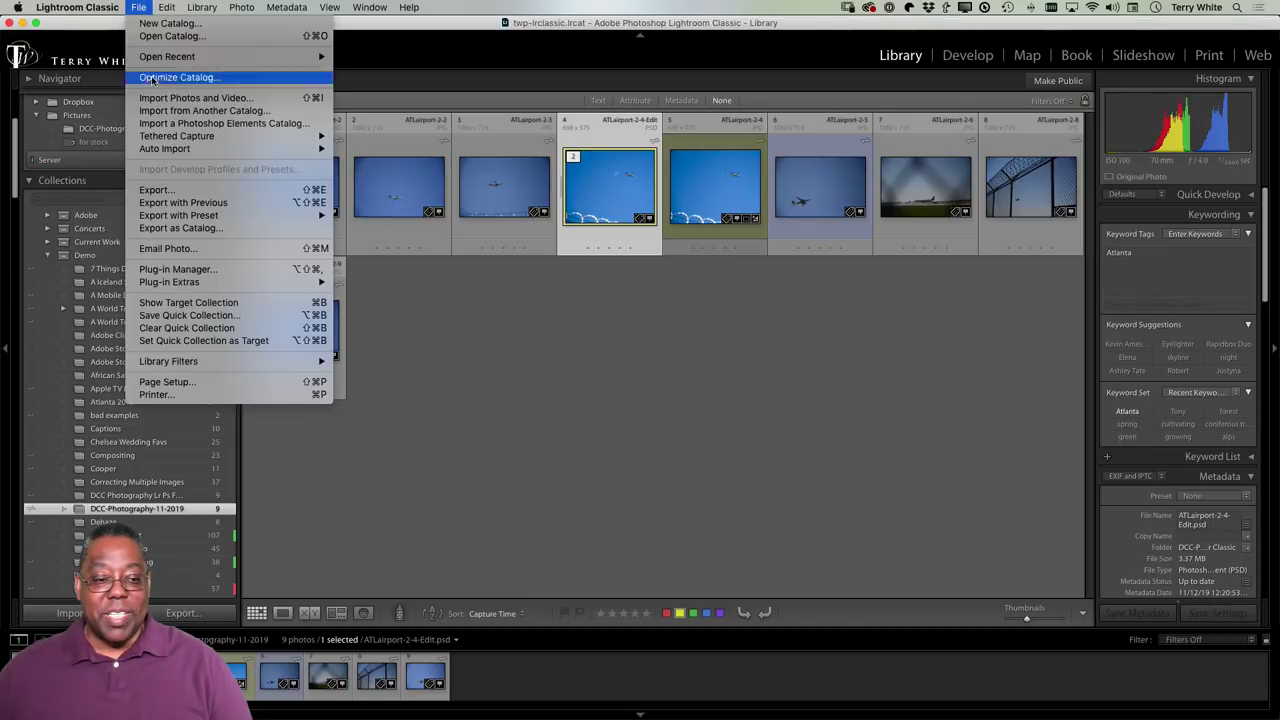
pyautogui.click(202, 190)
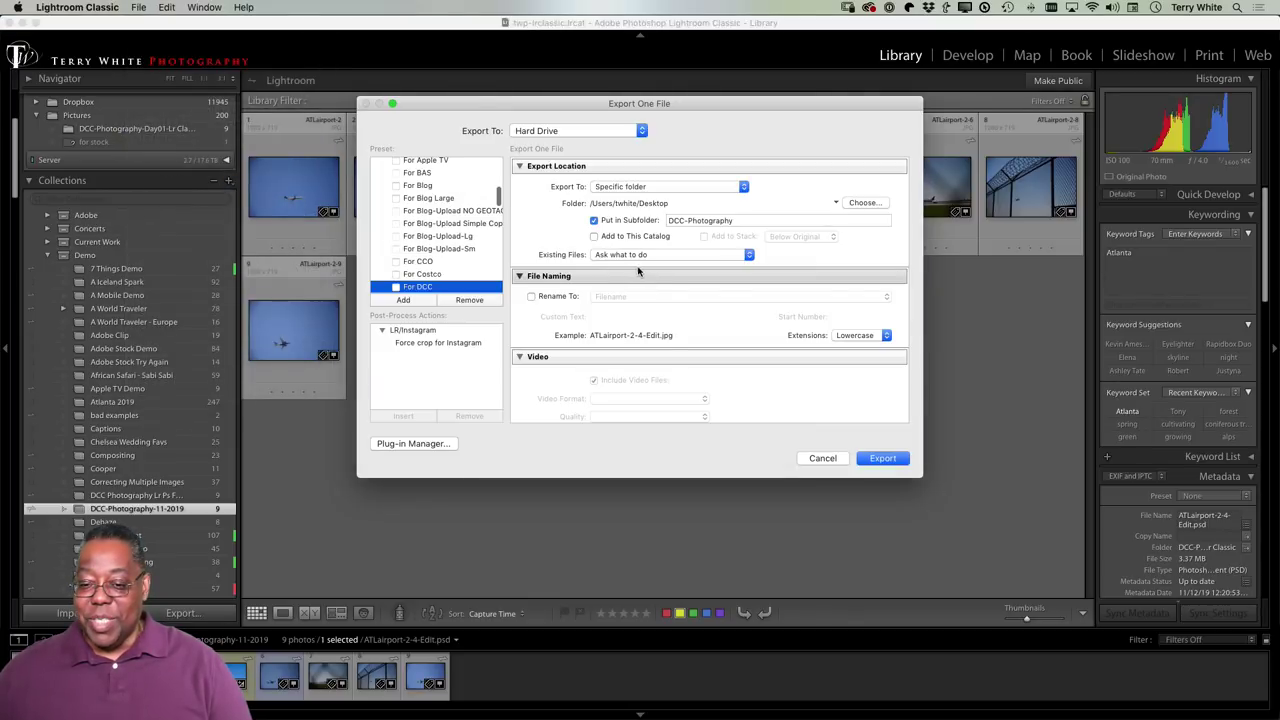
# - Change the export subfolder name to DCC-Photography-Export and update the For DCC preset with the current settings
pyautogui.click(740, 220)
pyautogui.click(740, 220)
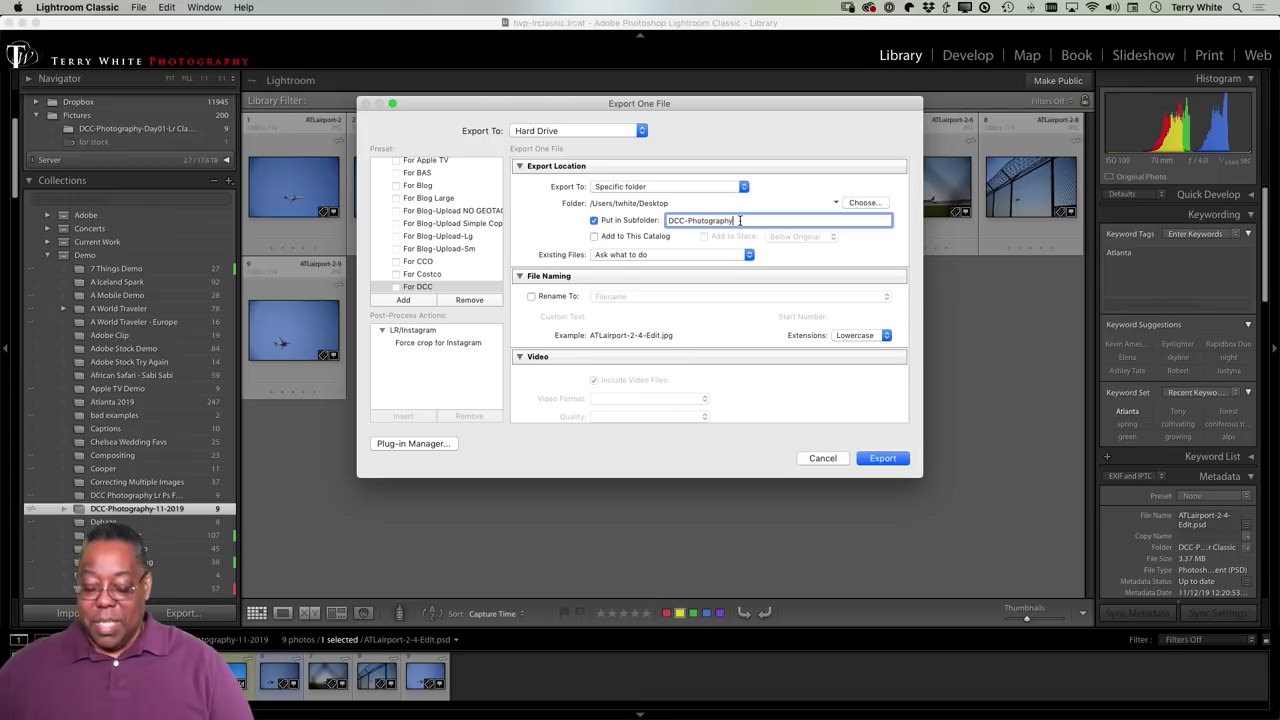
pyautogui.write('-Export')
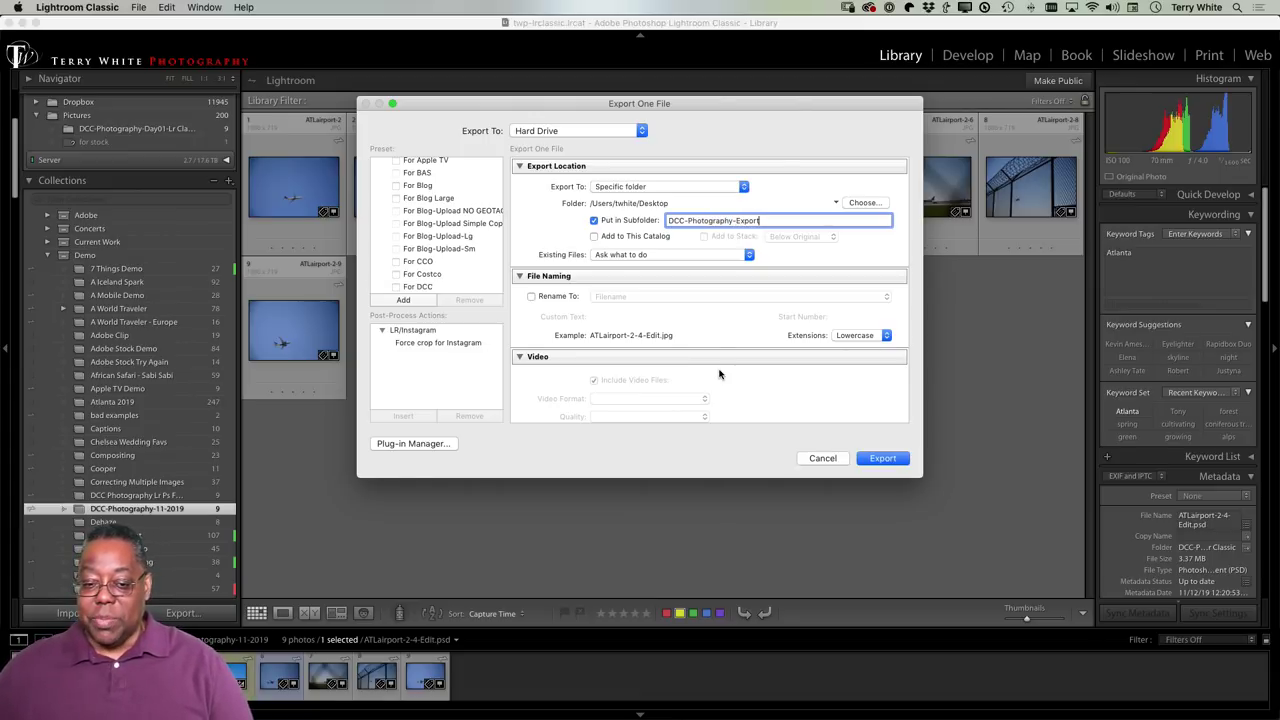
pyautogui.rightClick(424, 286)
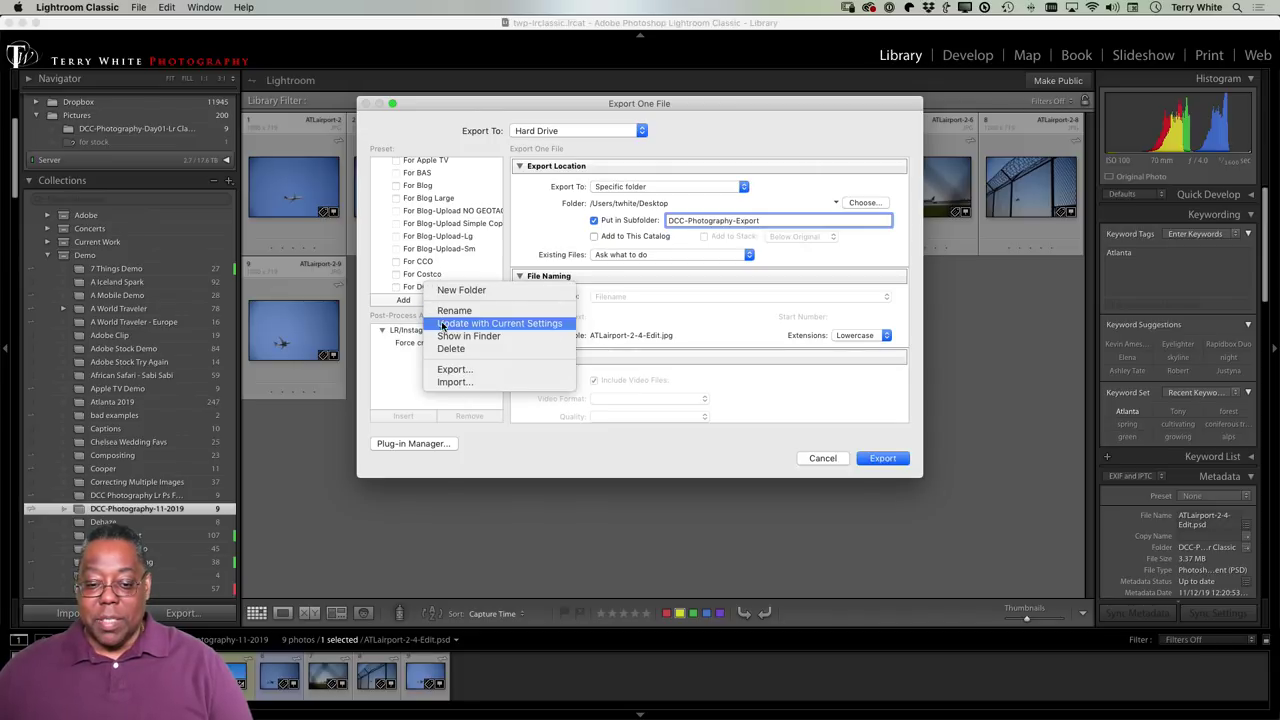
pyautogui.click(447, 324)
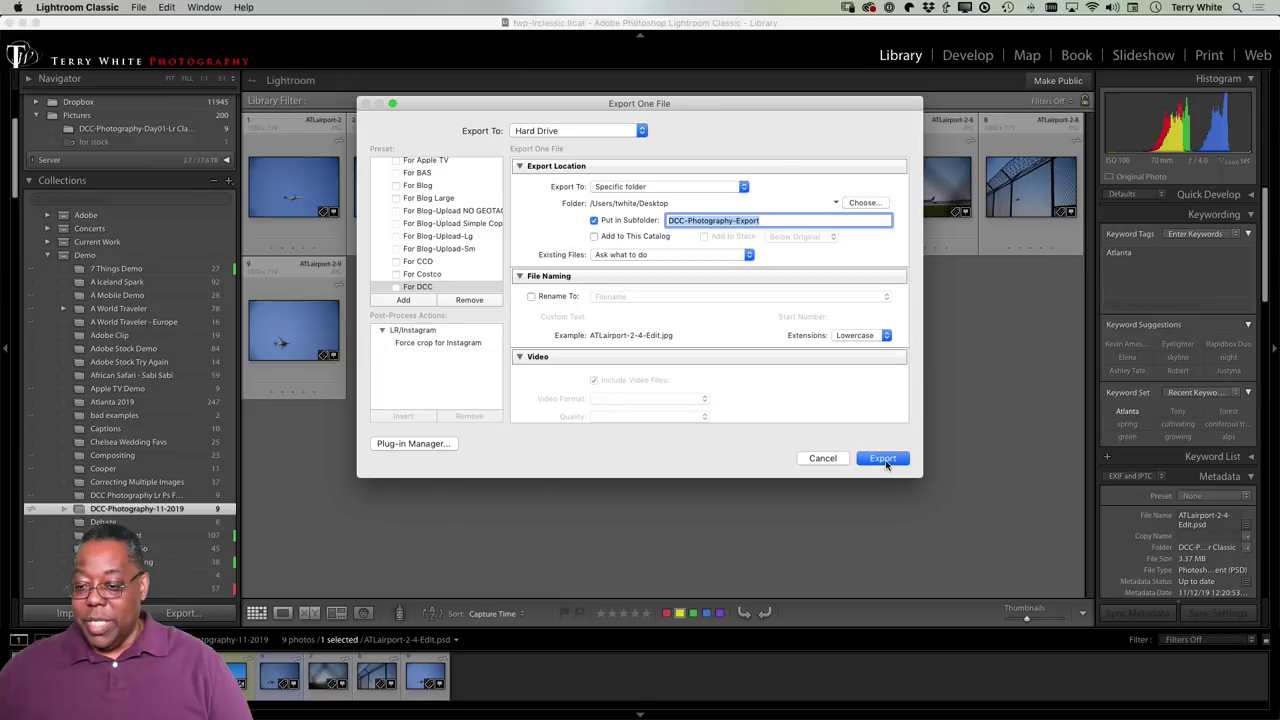
# - Export the ATLairport-2-4-Edit photo and preview the resulting JPEG at large size in Finder
pyautogui.click(884, 458)
pyautogui.press('space')
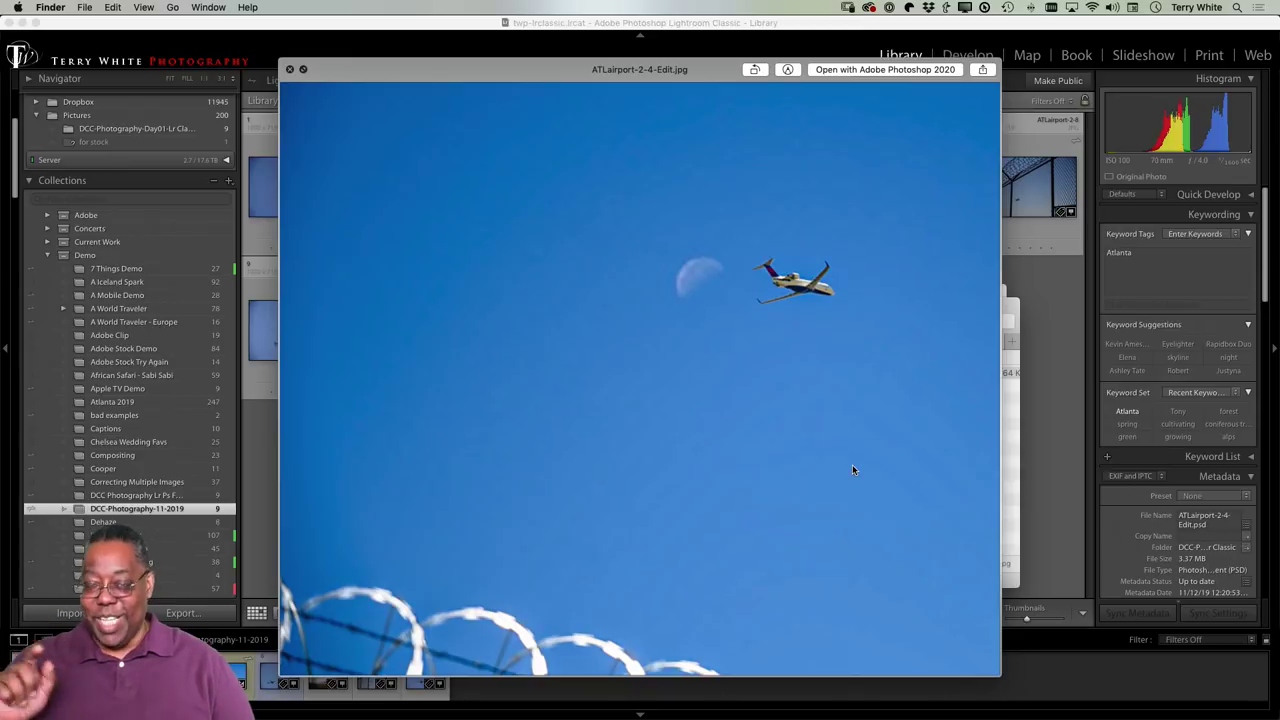
pyautogui.press('space')
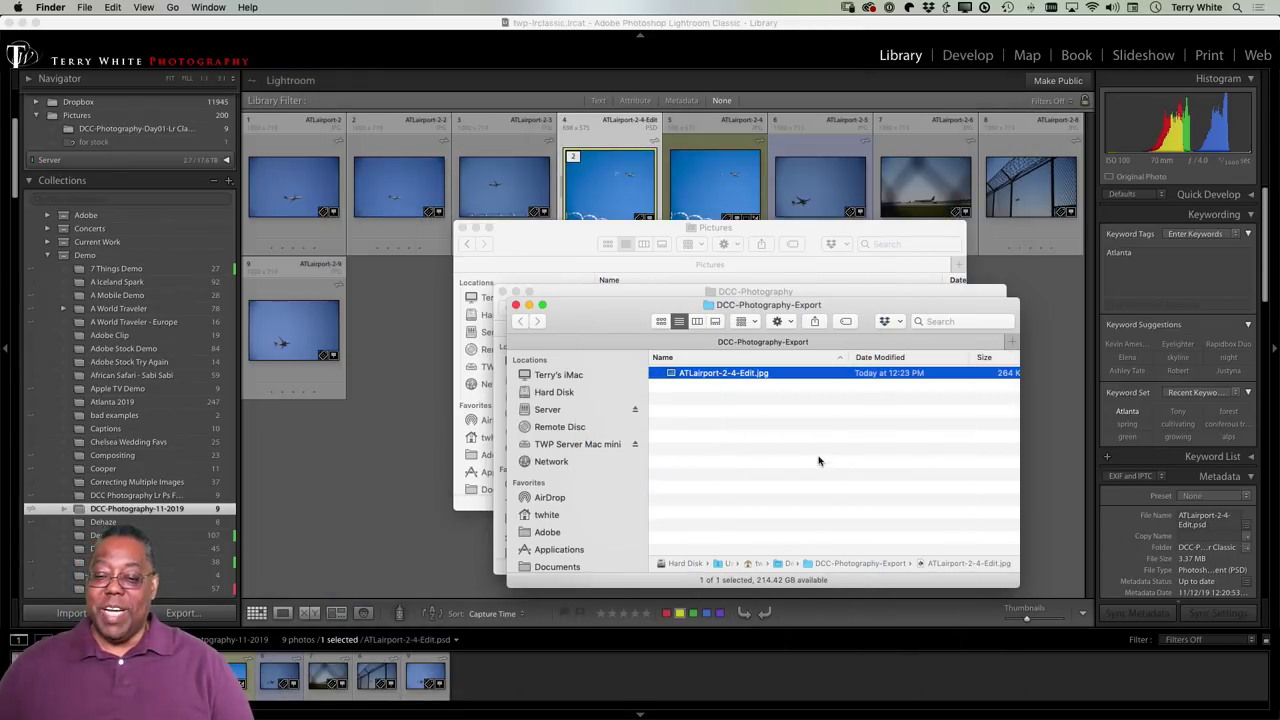
# - Leave the exported file's folder and return to the Lightroom Classic library
pyautogui.press('super+Tab')
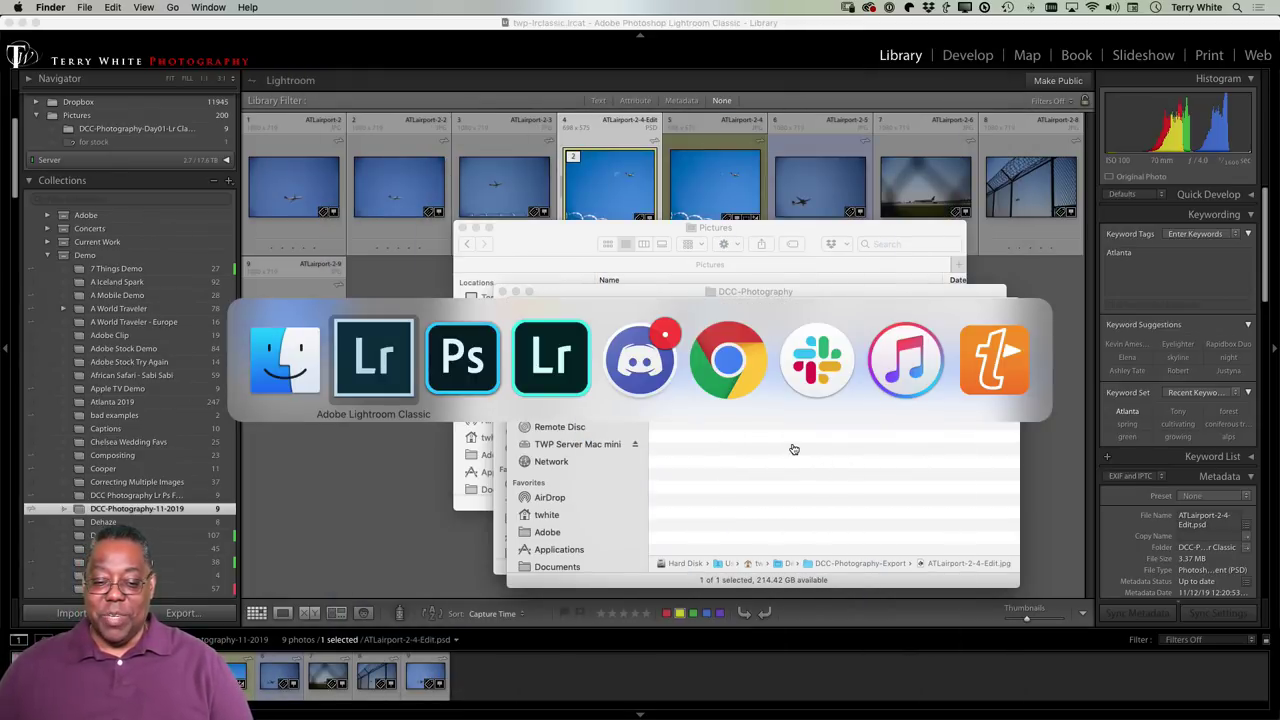
pyautogui.press('super+shift+Tab')
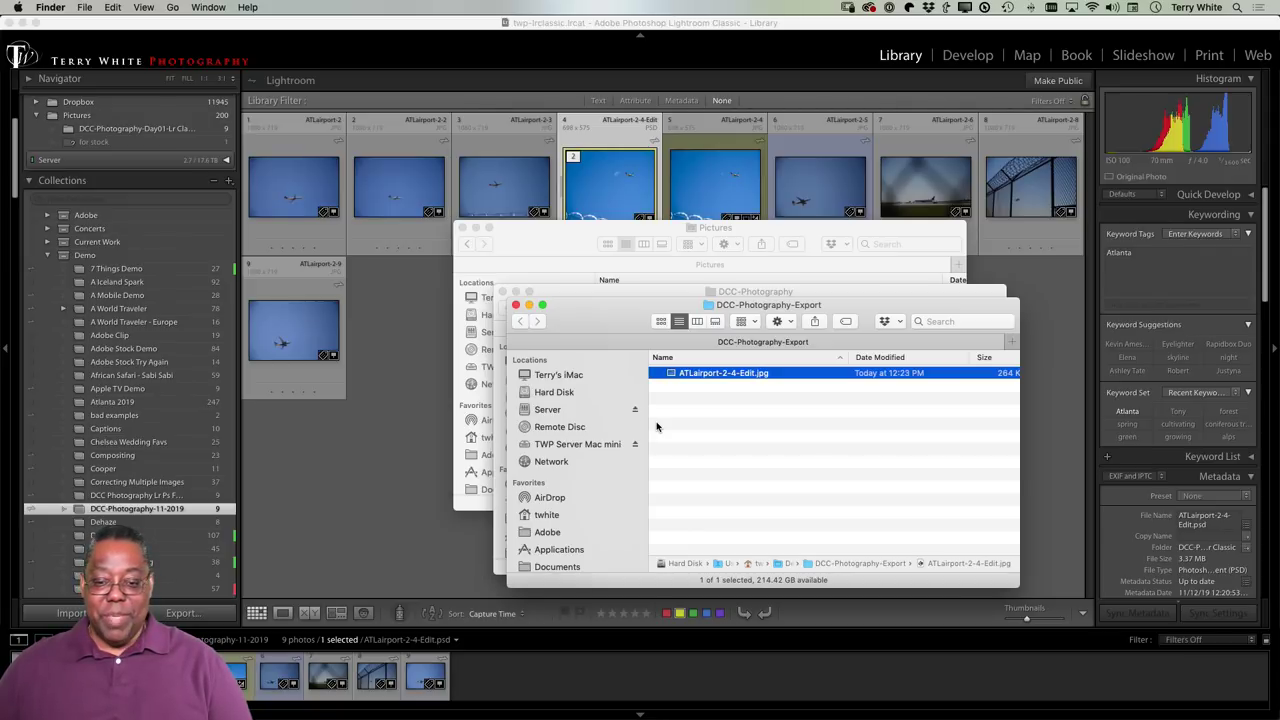
pyautogui.click(428, 354)
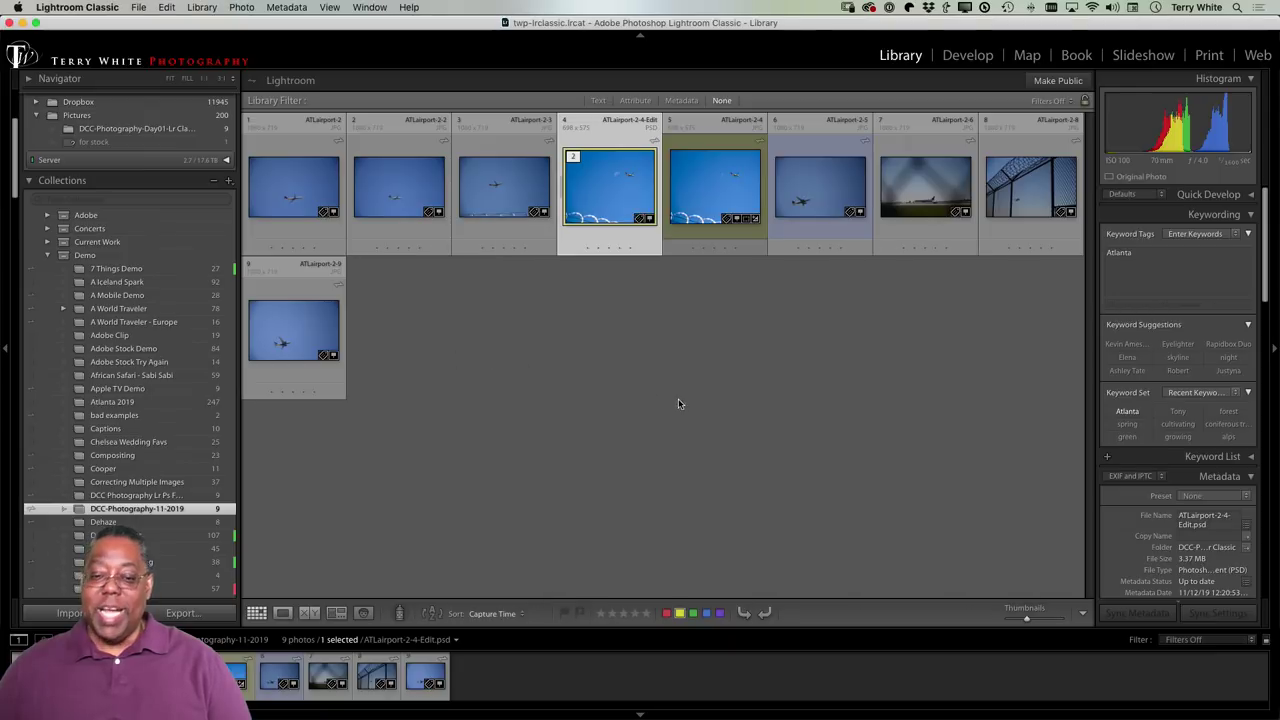